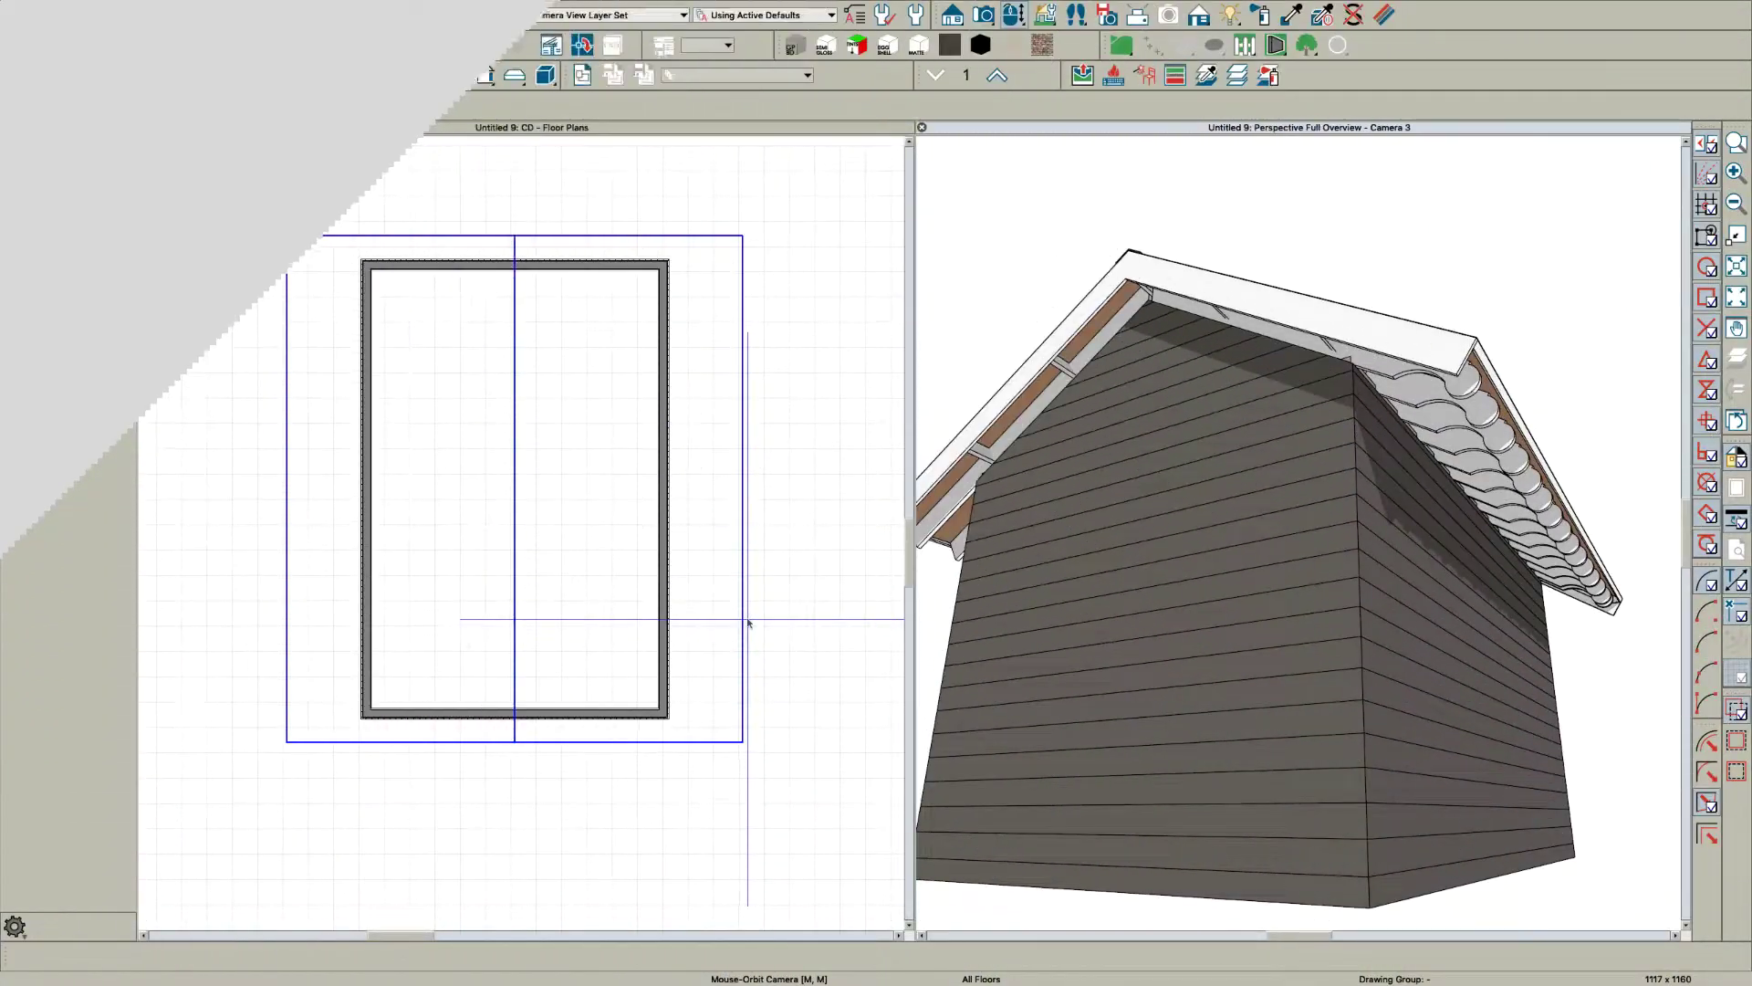
Step: Replace the rafter tail molding profile on the roof plane over the side wall with RT13 from the library
drag(1143, 502, 1190, 516)
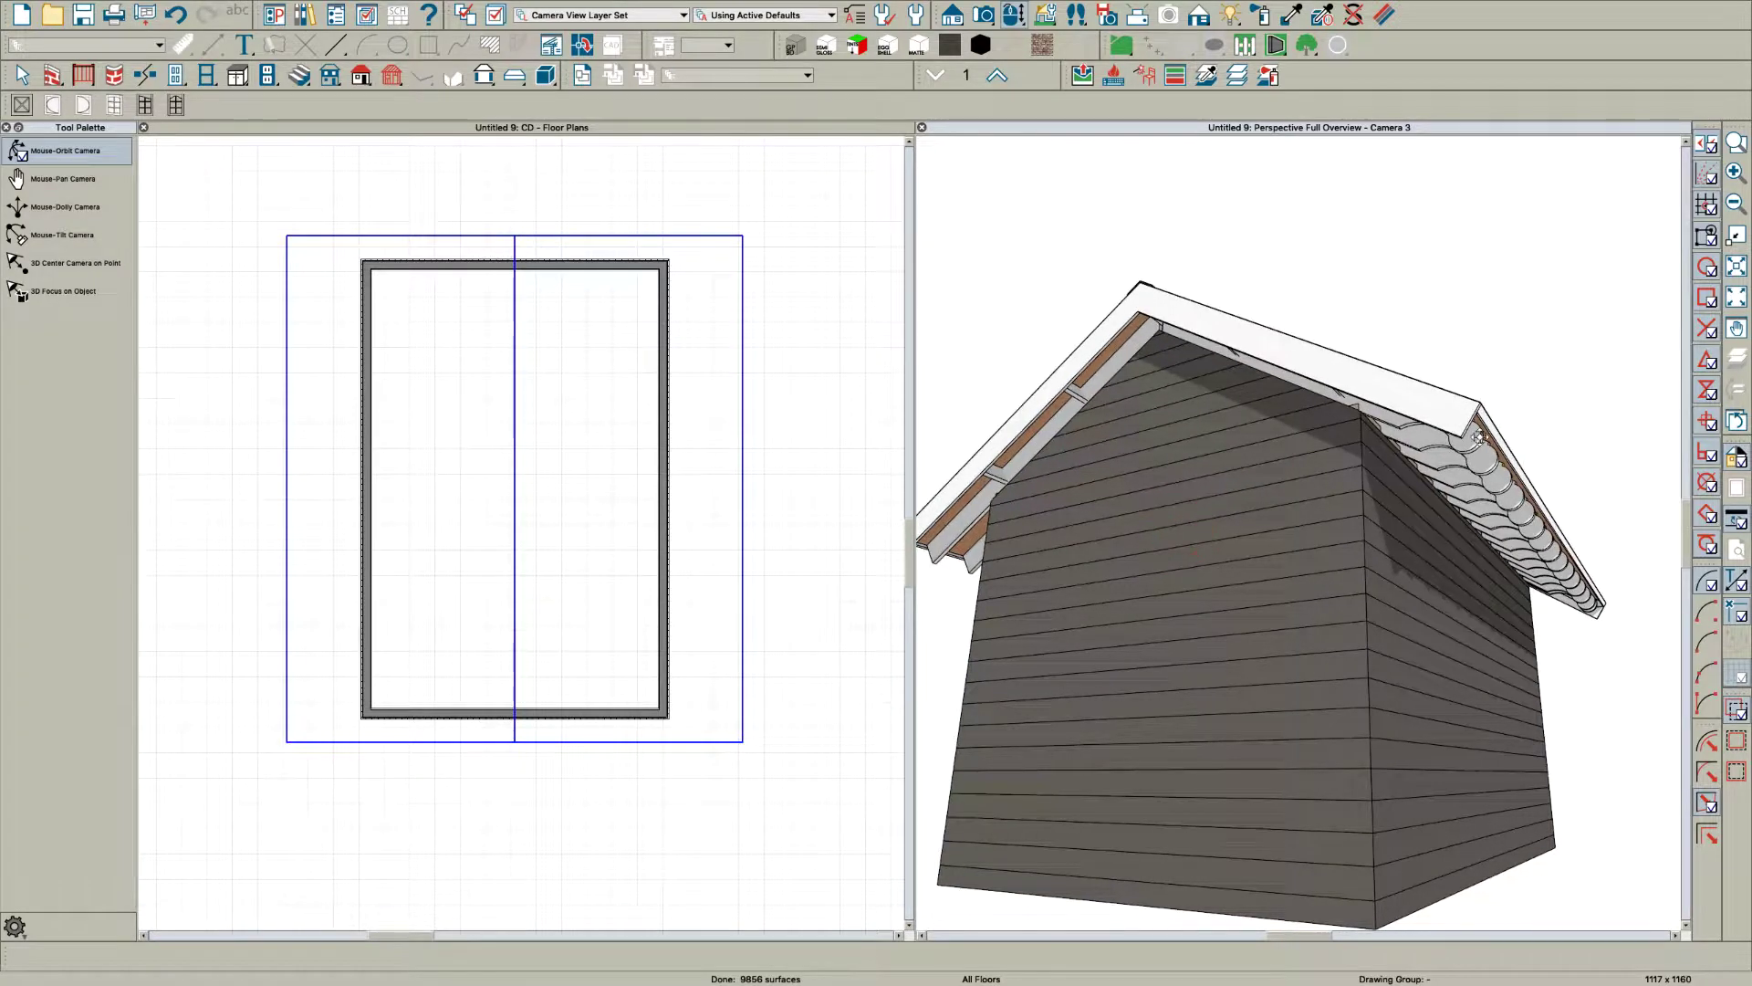
drag(1480, 437, 1468, 463)
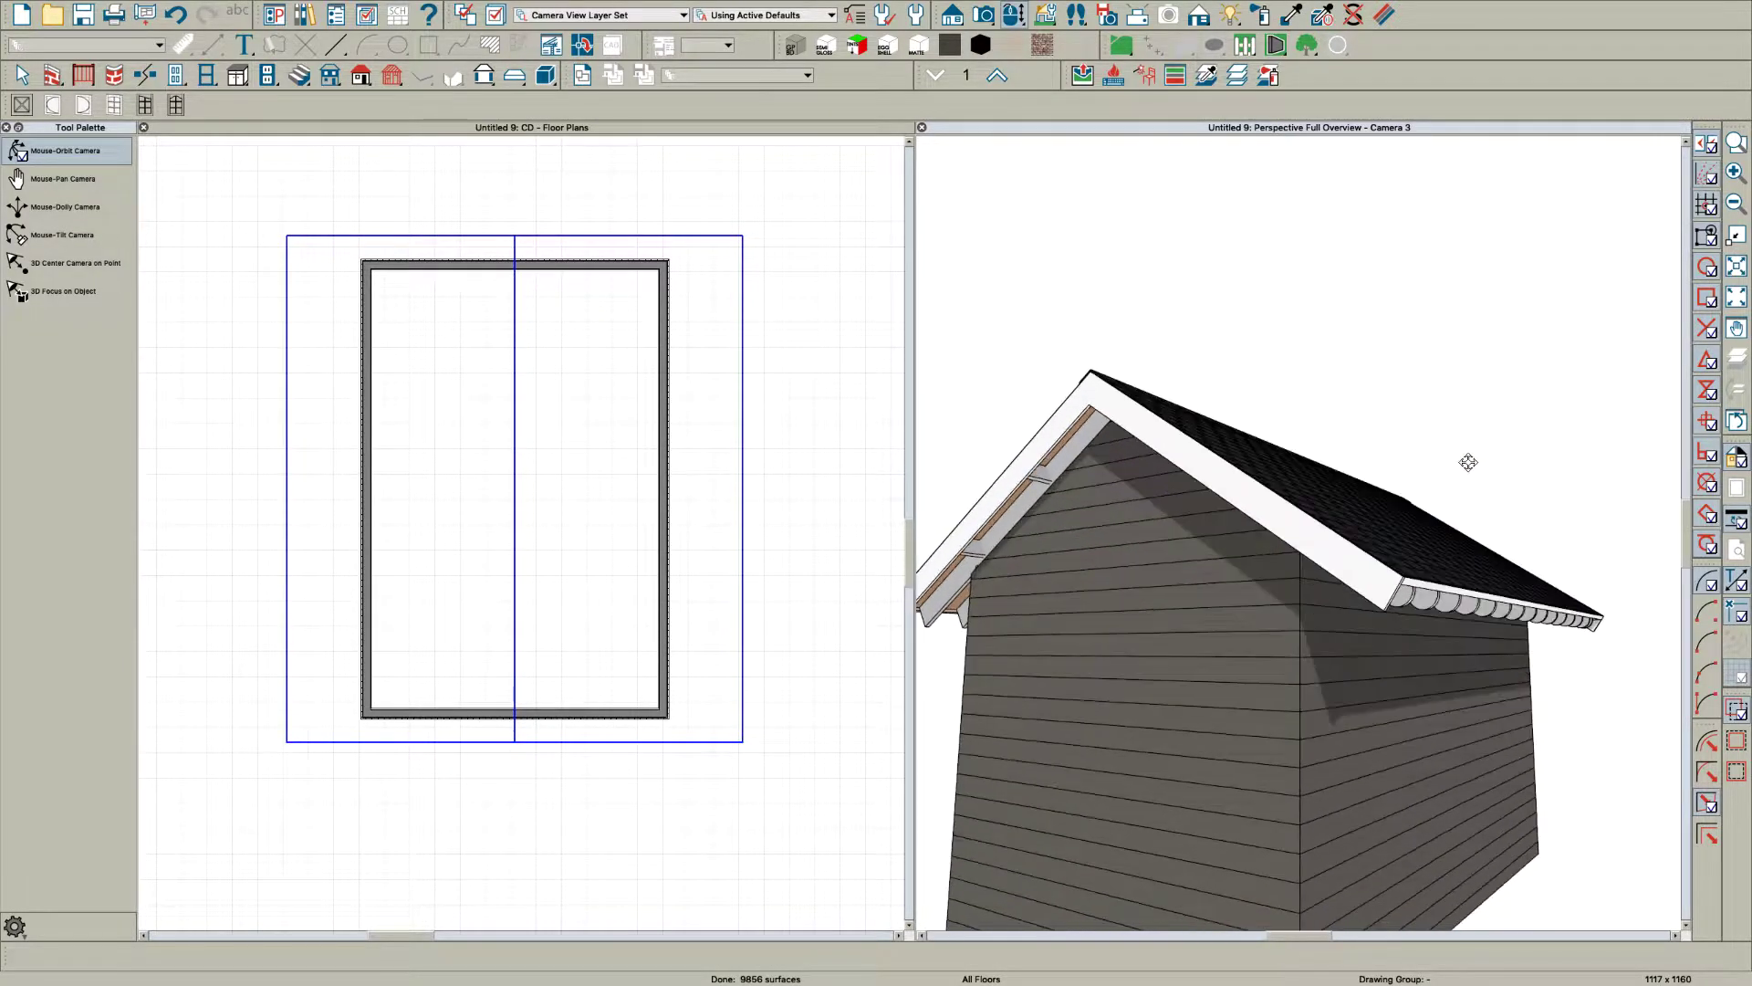
click(1410, 521)
double_click(1410, 520)
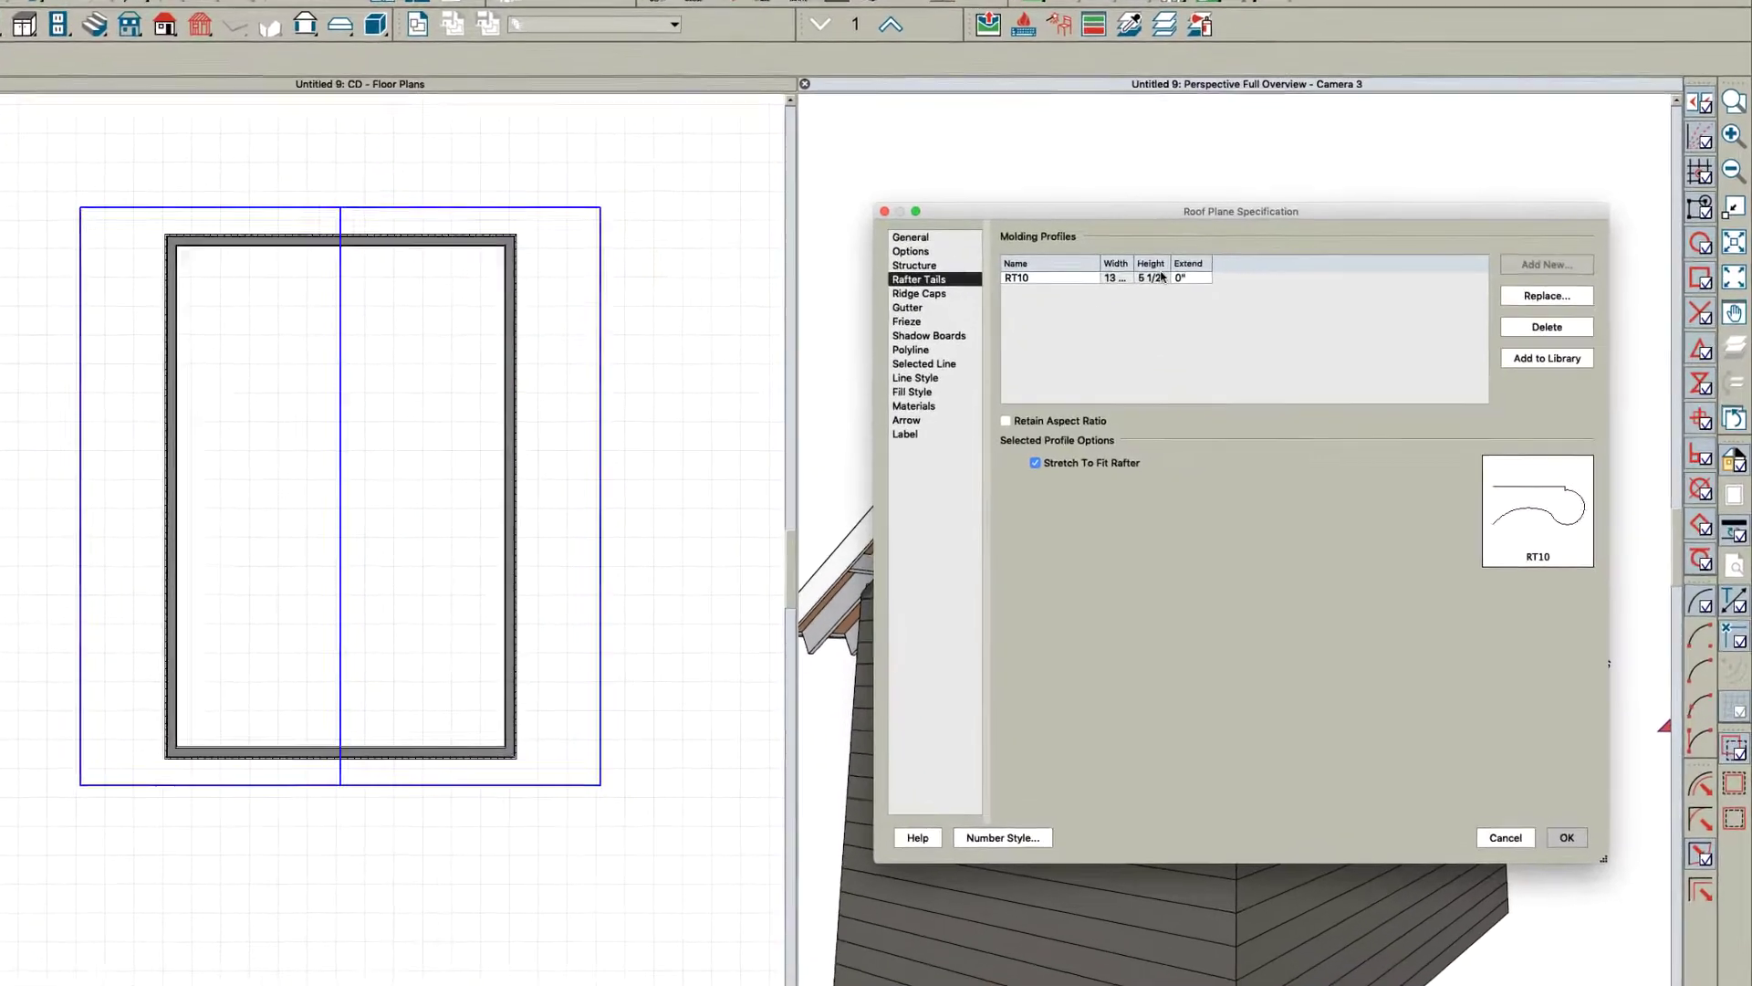
click(1037, 278)
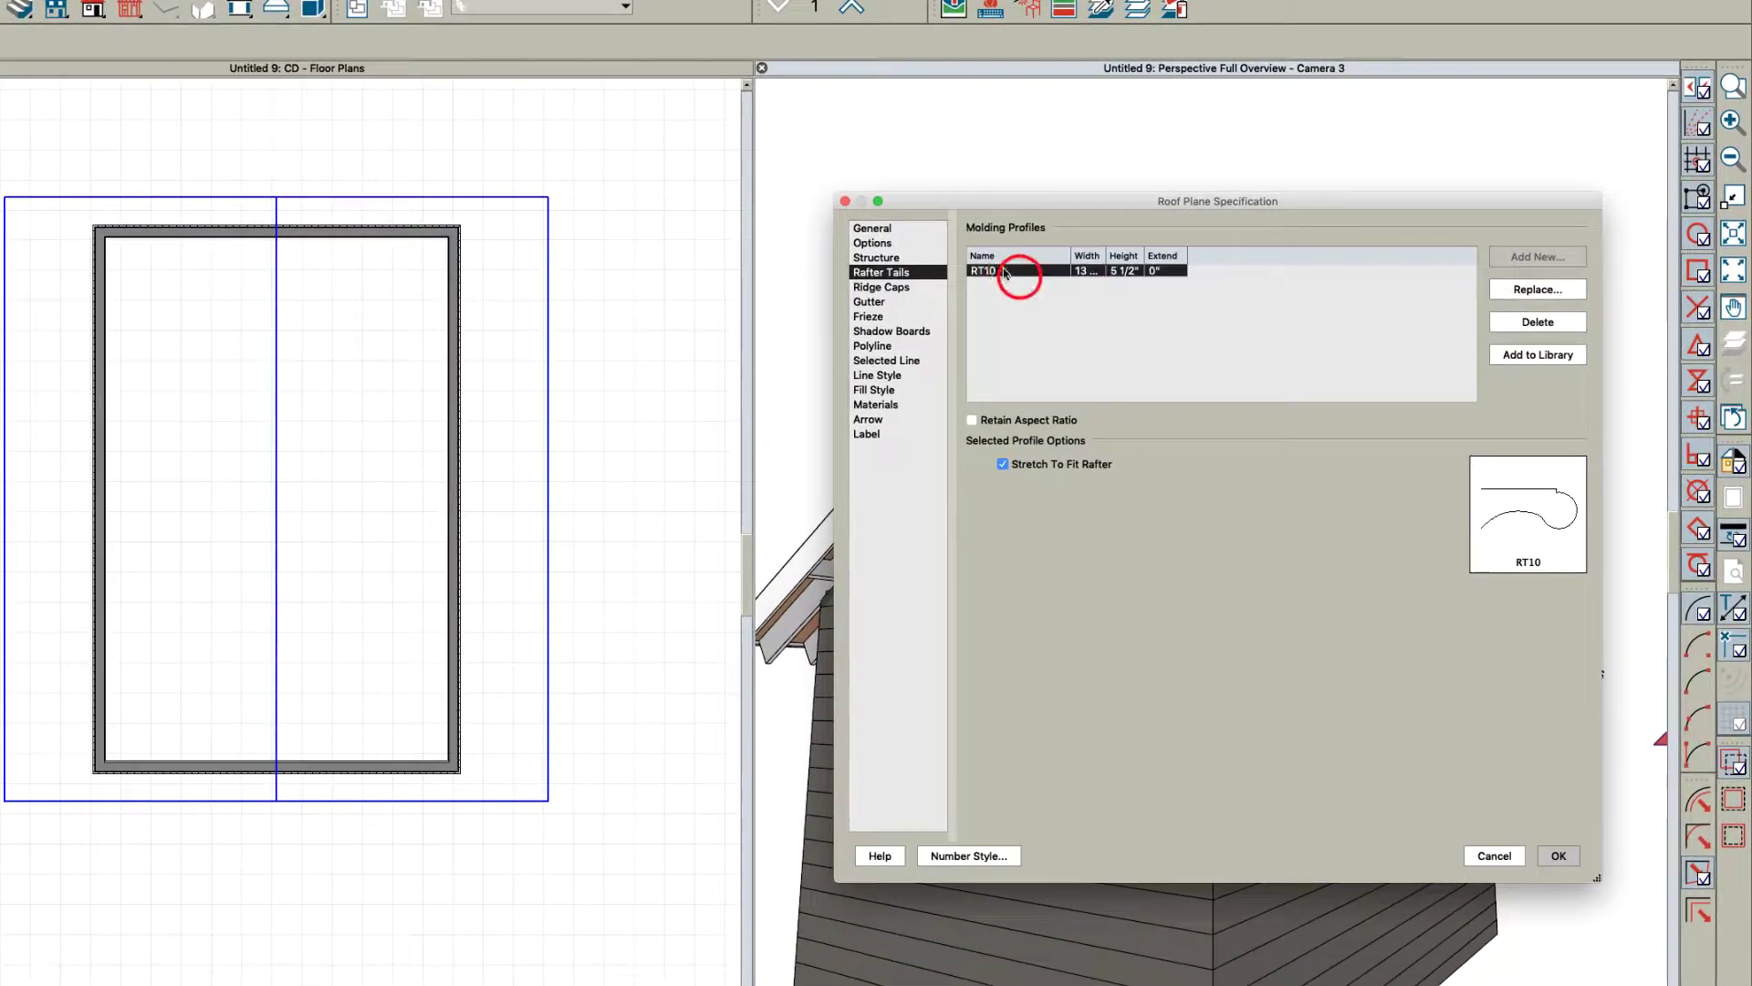
click(1511, 290)
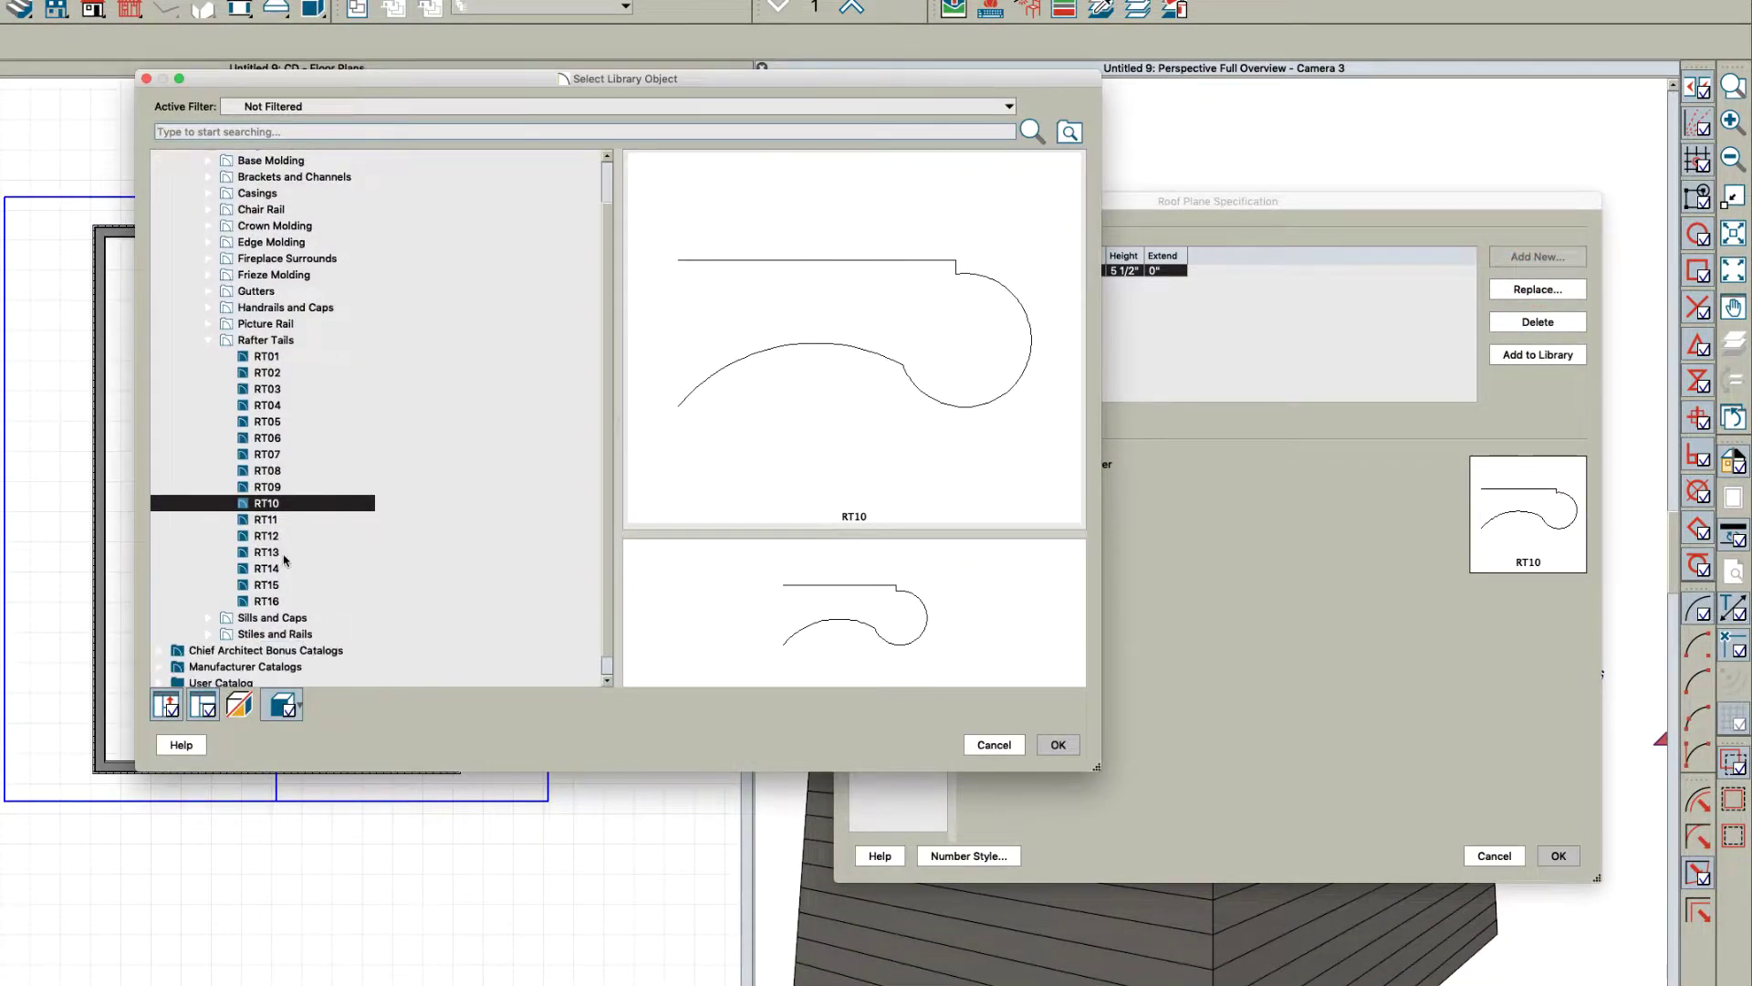
click(278, 553)
click(1056, 746)
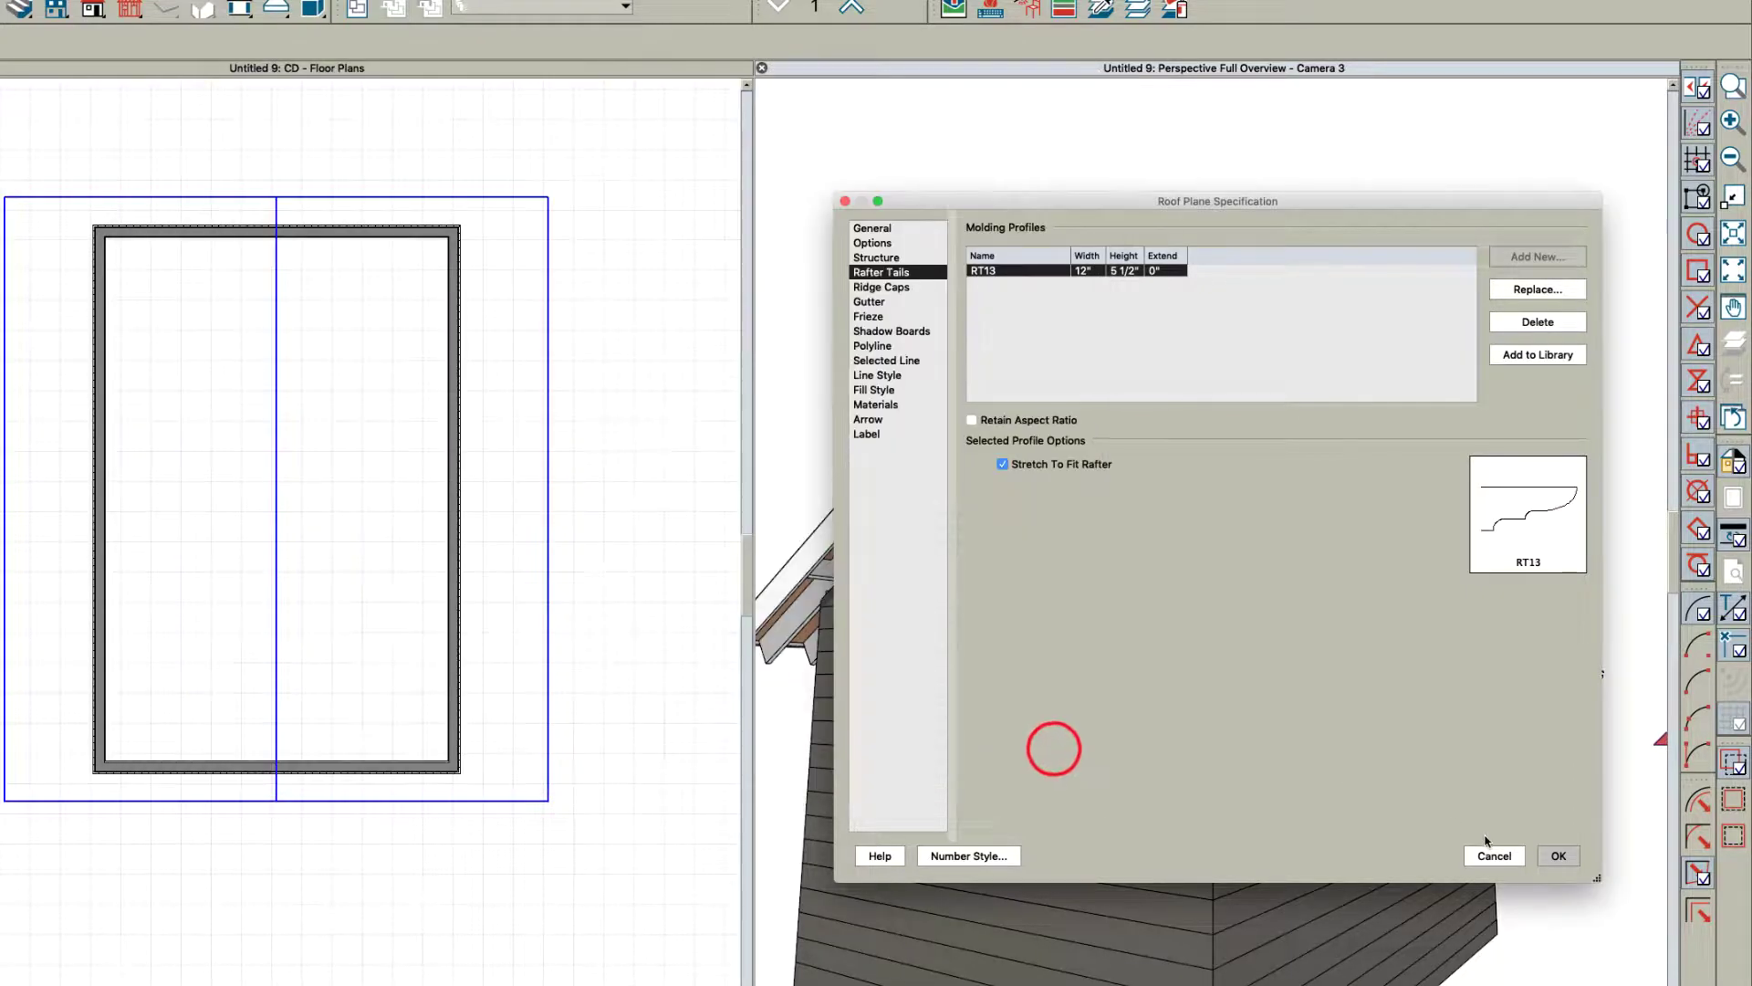
click(1556, 856)
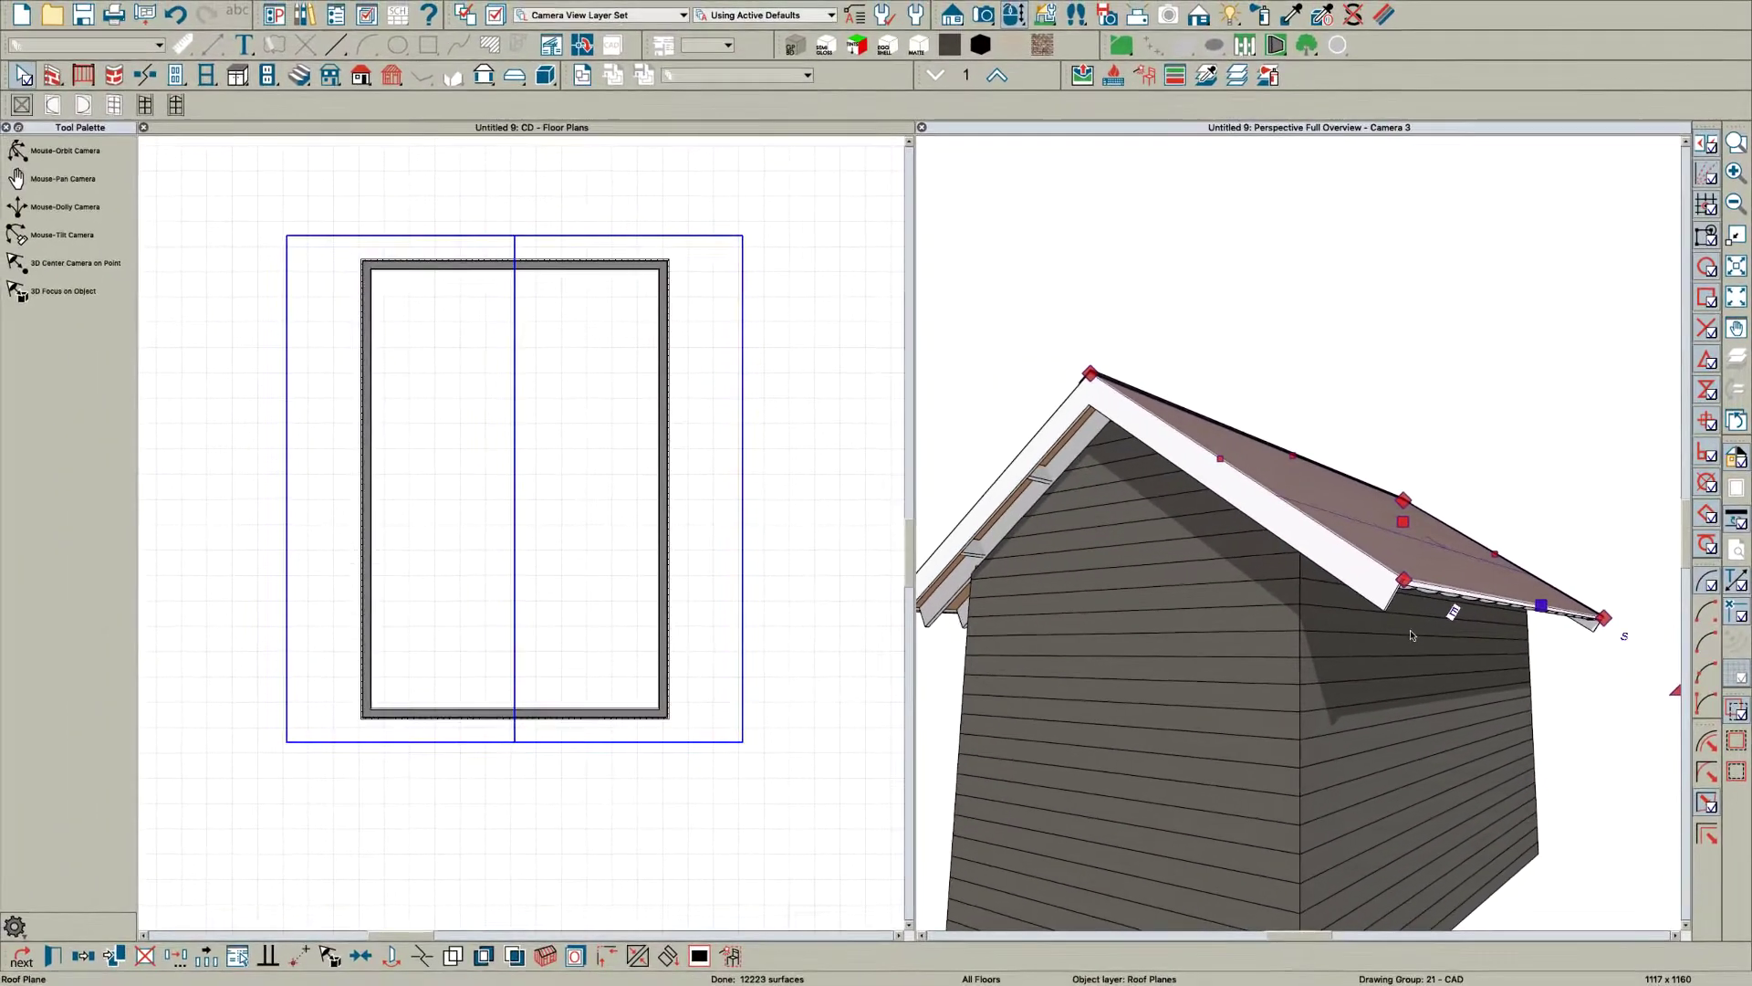
Step: Examine the shape of the replaced rafter tails from underneath the eave in the perspective view
click(1411, 622)
middle_drag(1408, 625, 1424, 608)
drag(1424, 607, 1564, 370)
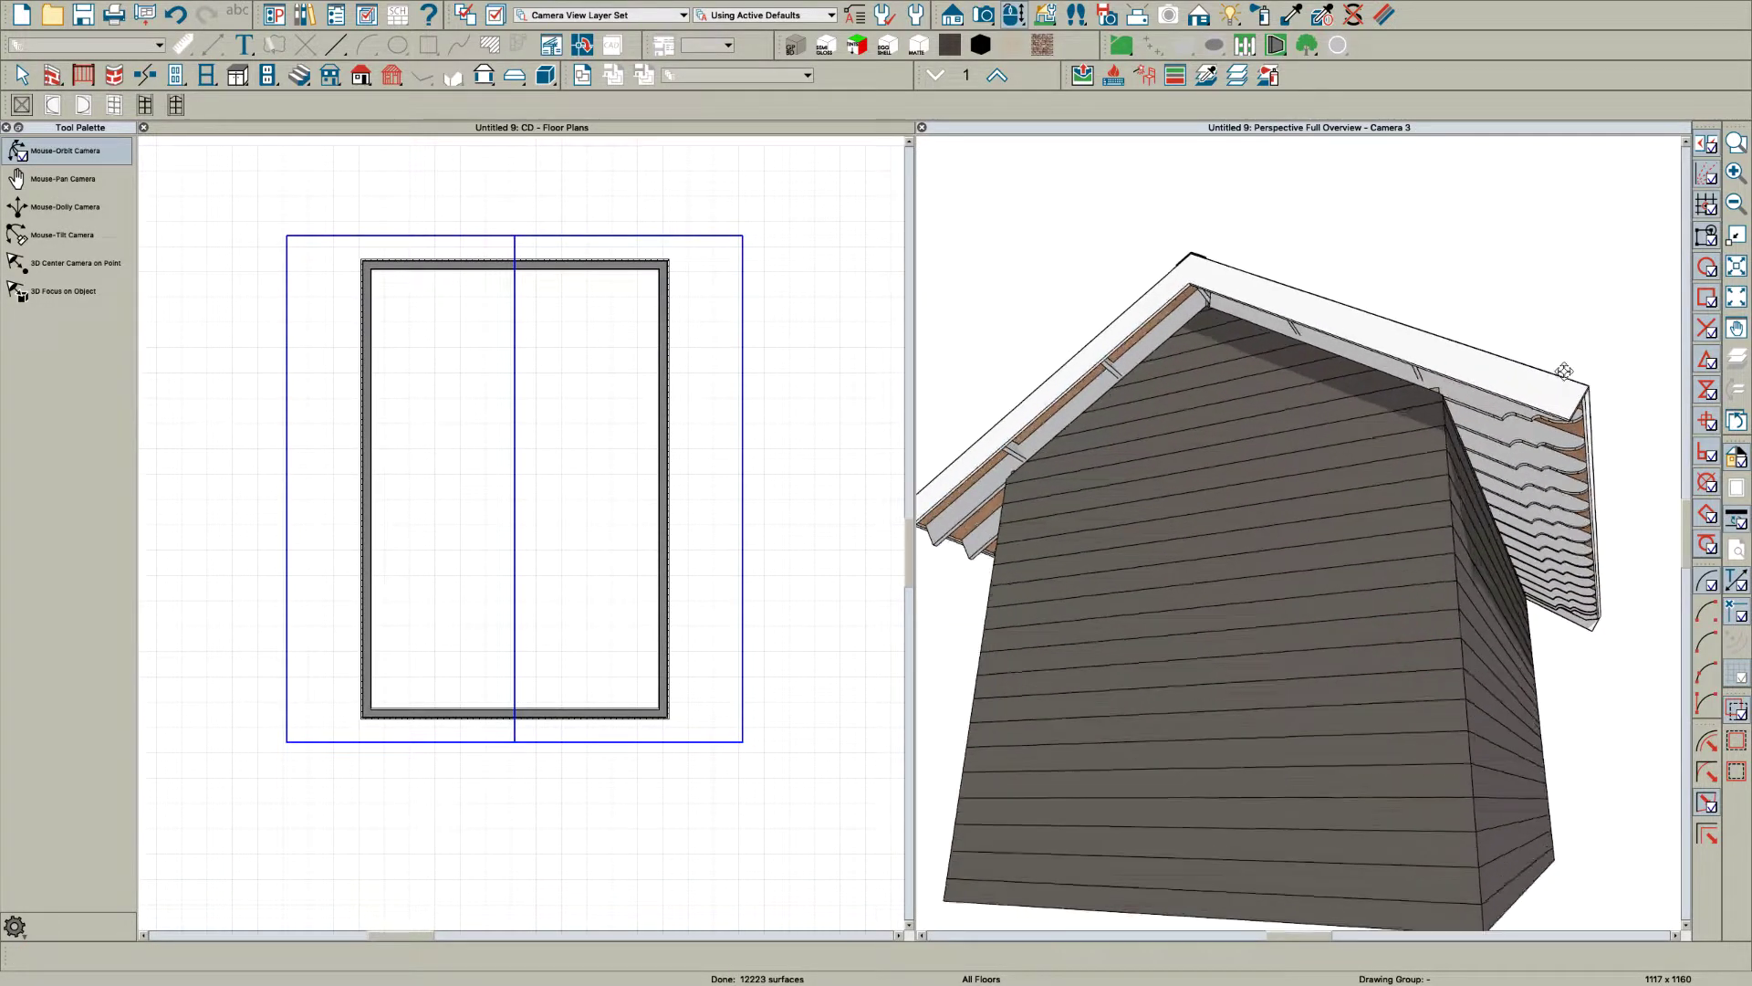
drag(1536, 451, 1534, 450)
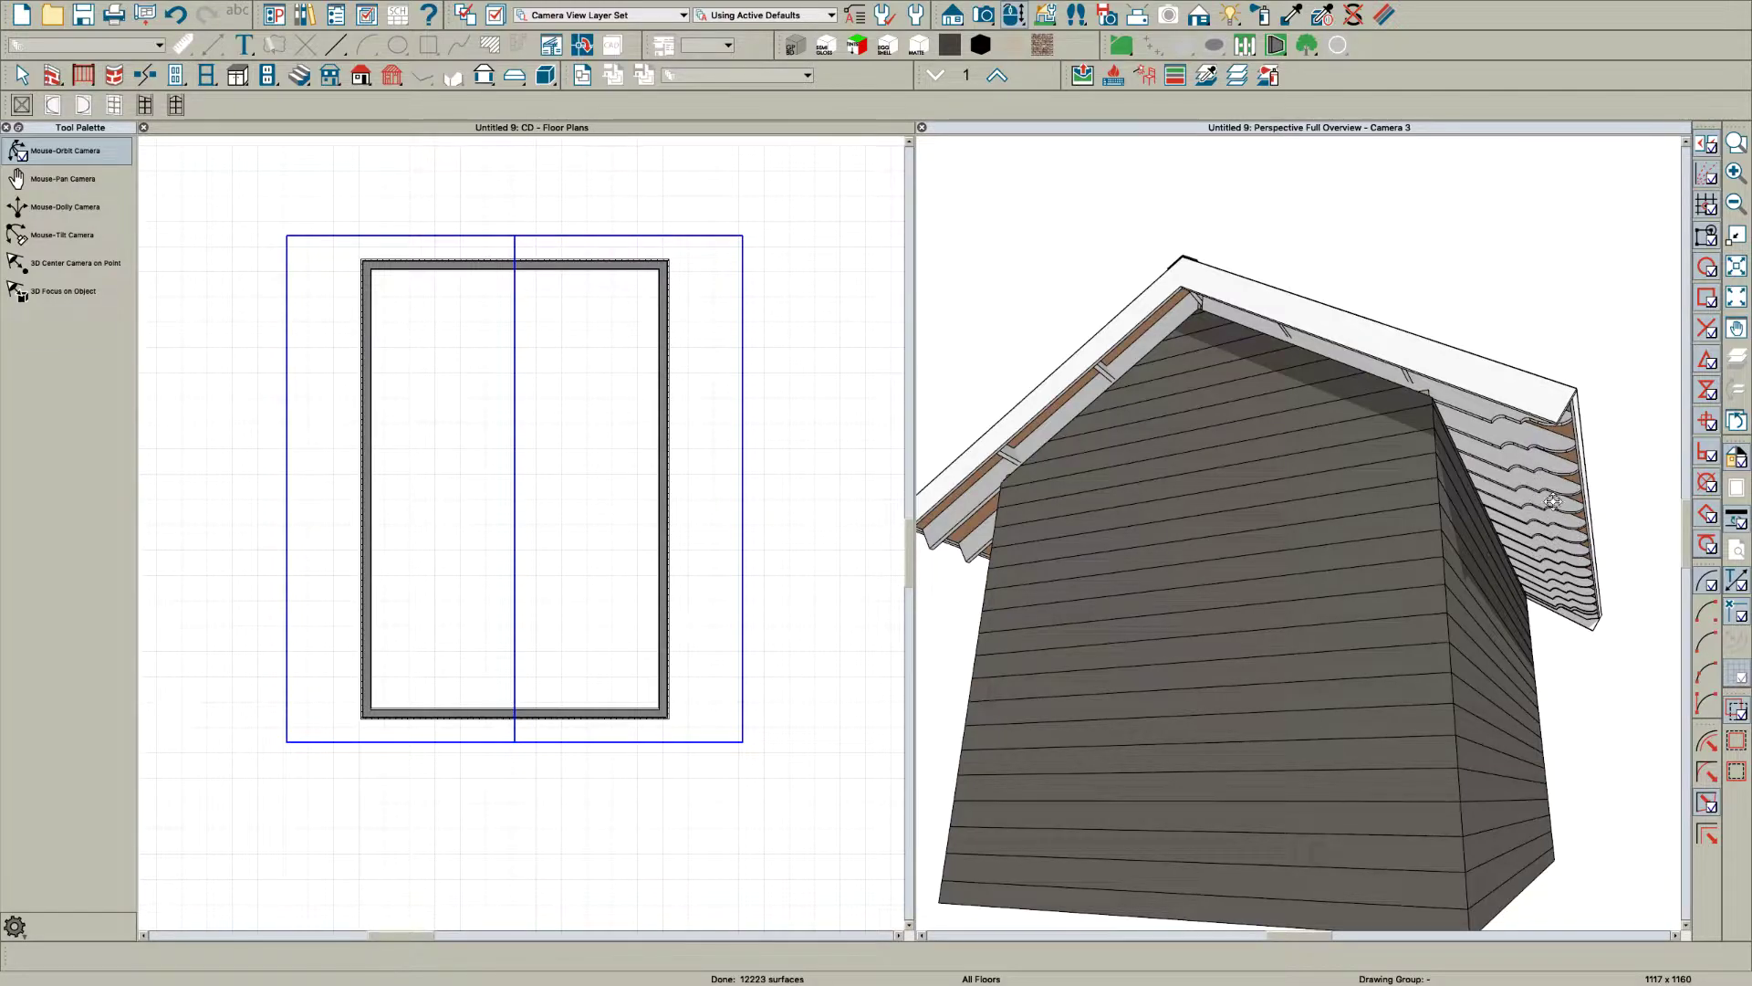
Step: In the full-size floor plan view, draw an open three-sided polyline about 4'-8" long beside the building
scroll(824, 558, down, 5)
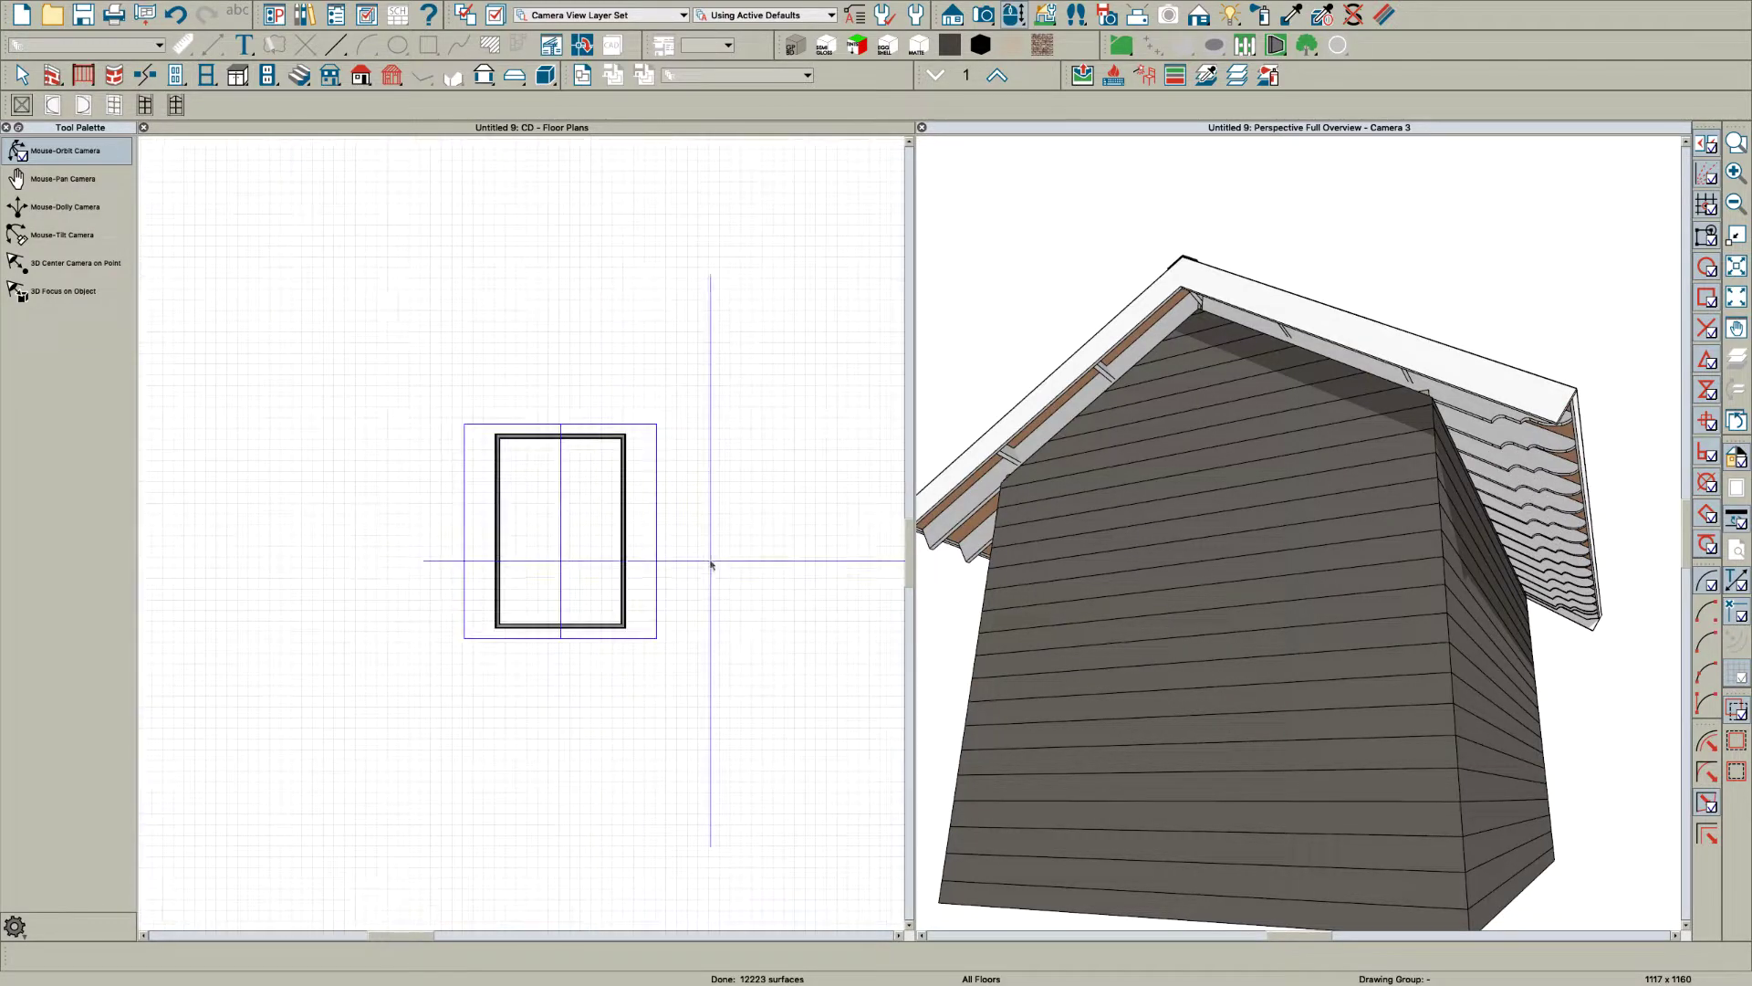
scroll(708, 559, up, 3)
scroll(721, 571, up, 5)
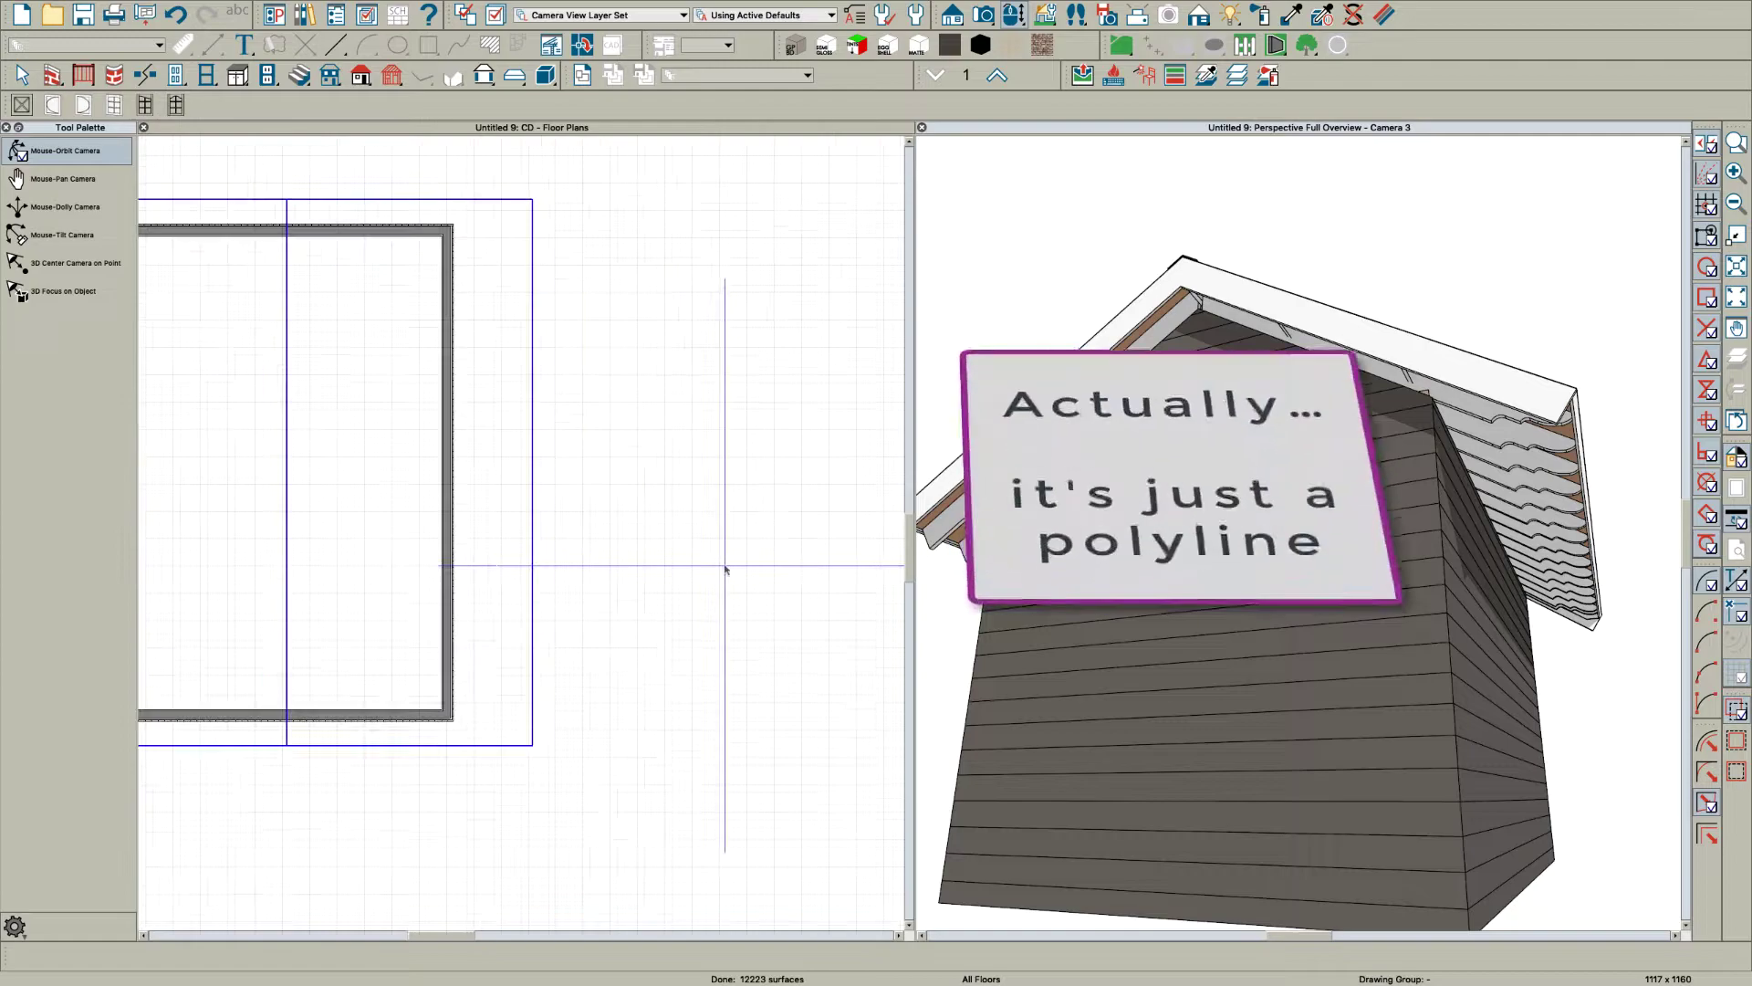
click(692, 540)
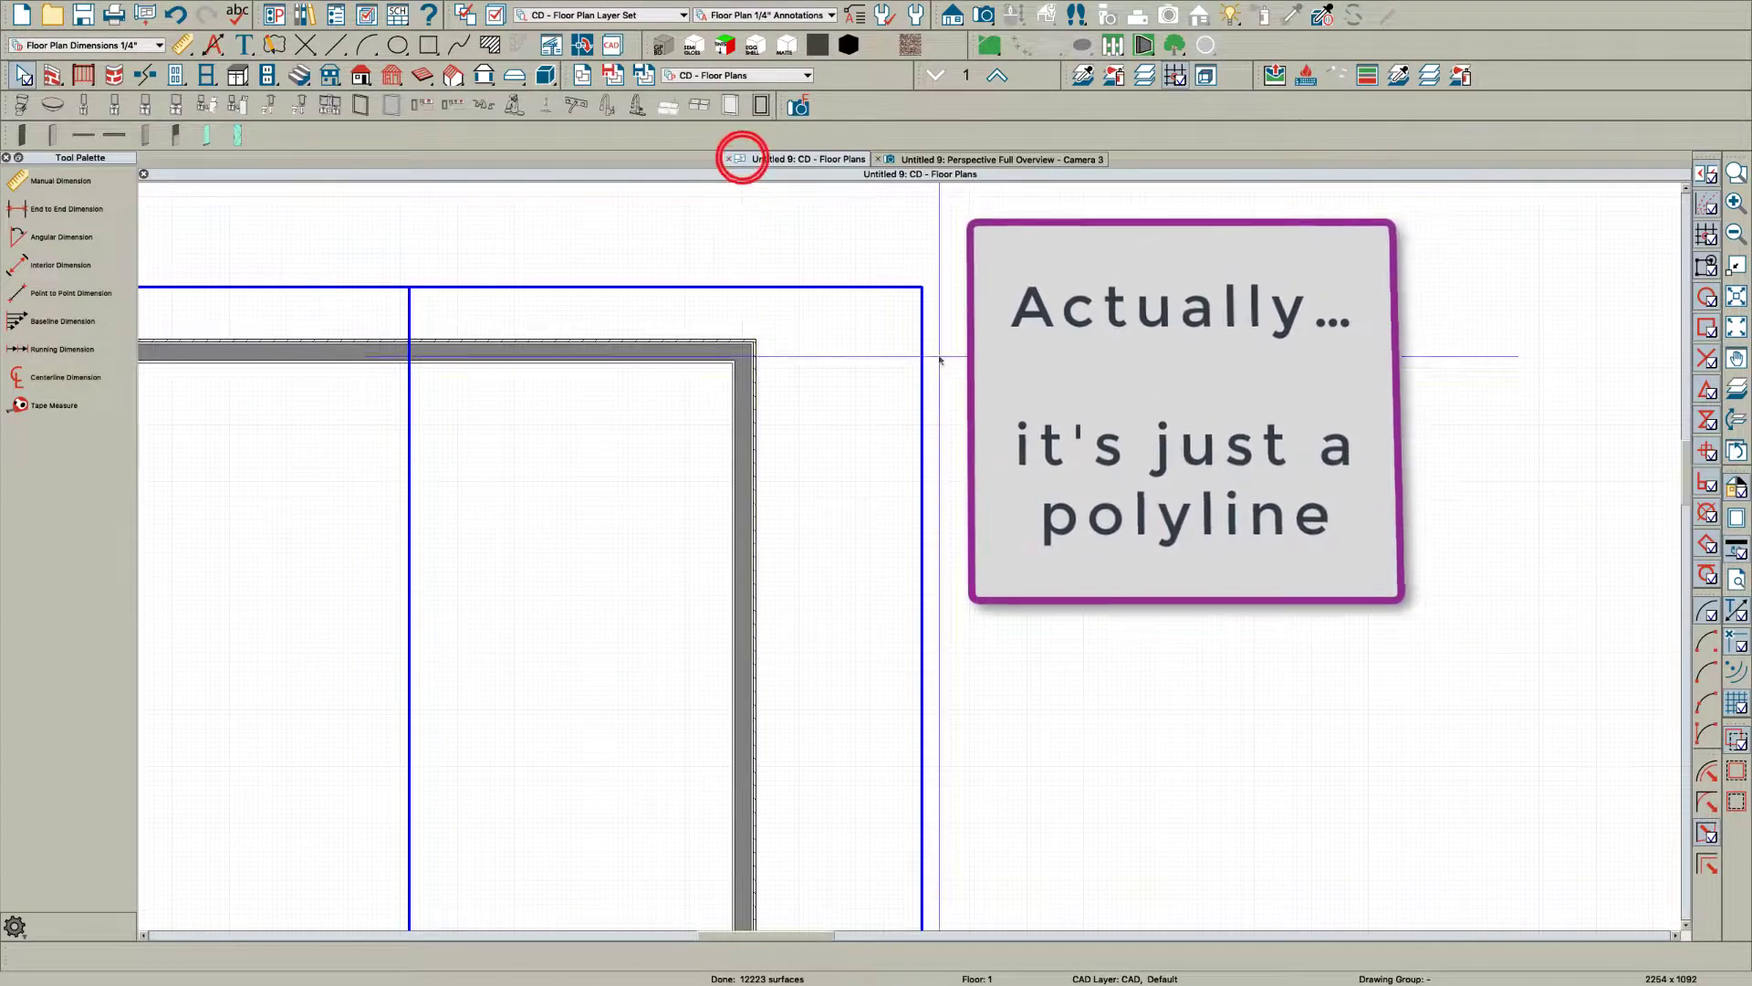
scroll(940, 359, down, 5)
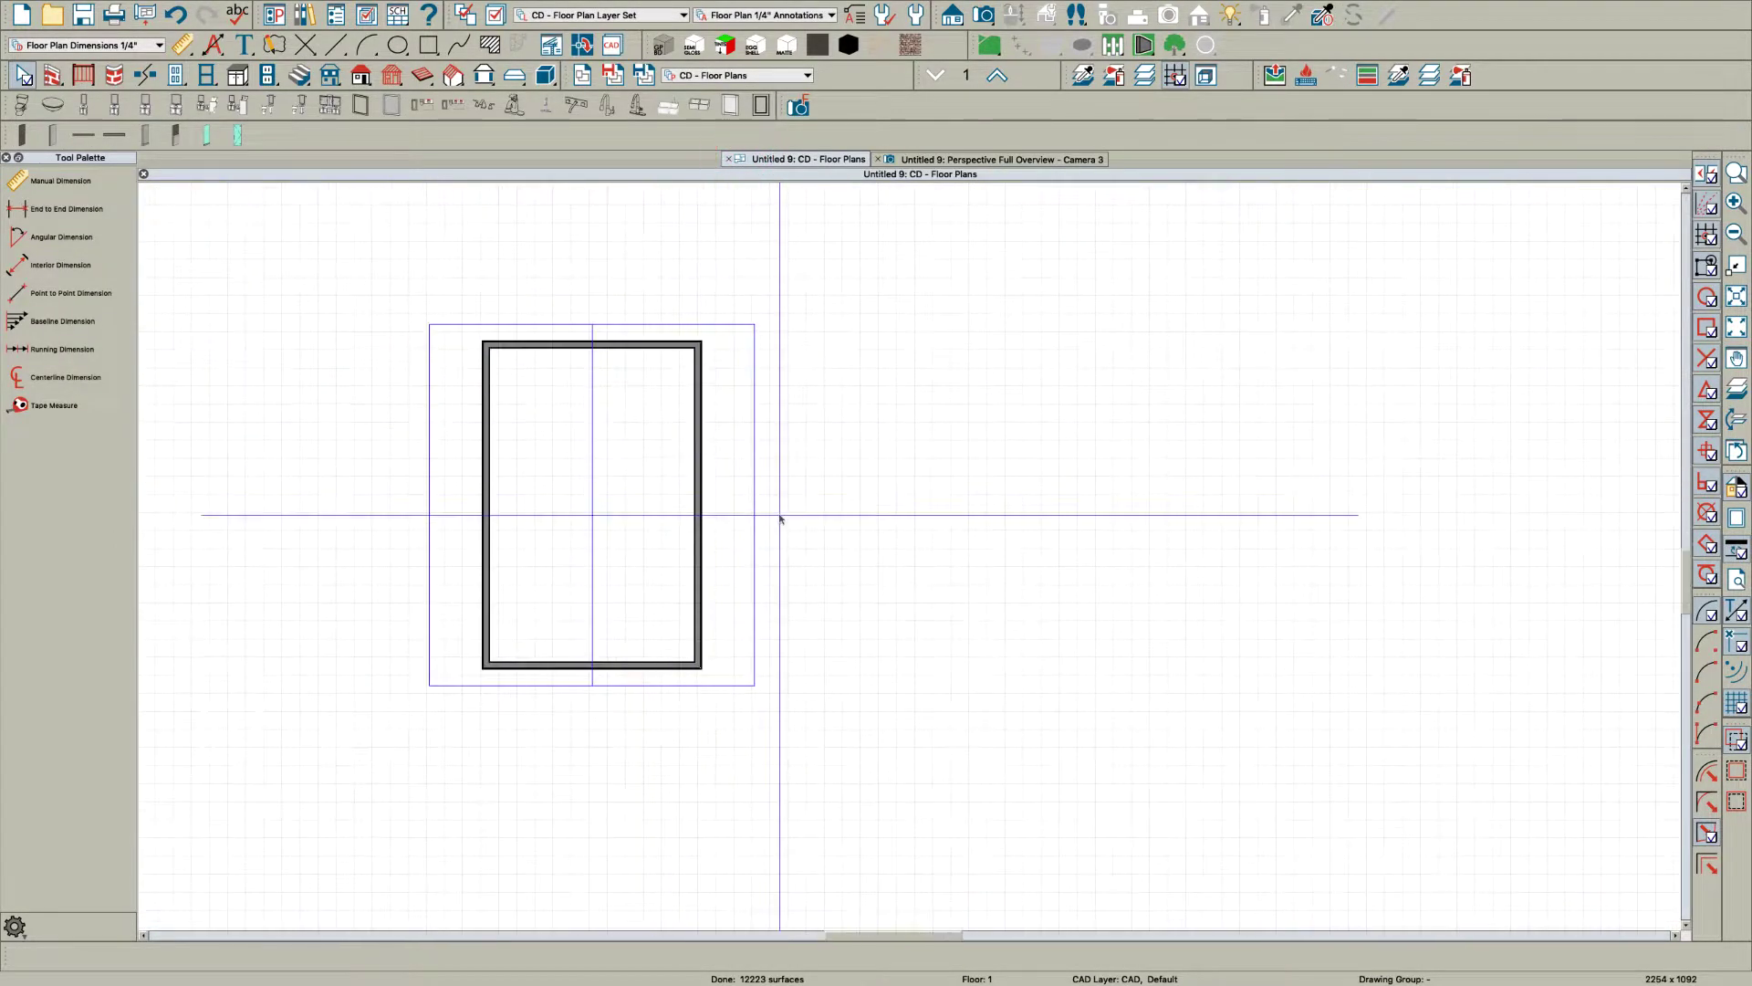
scroll(762, 475, up, 1)
scroll(860, 476, up, 1)
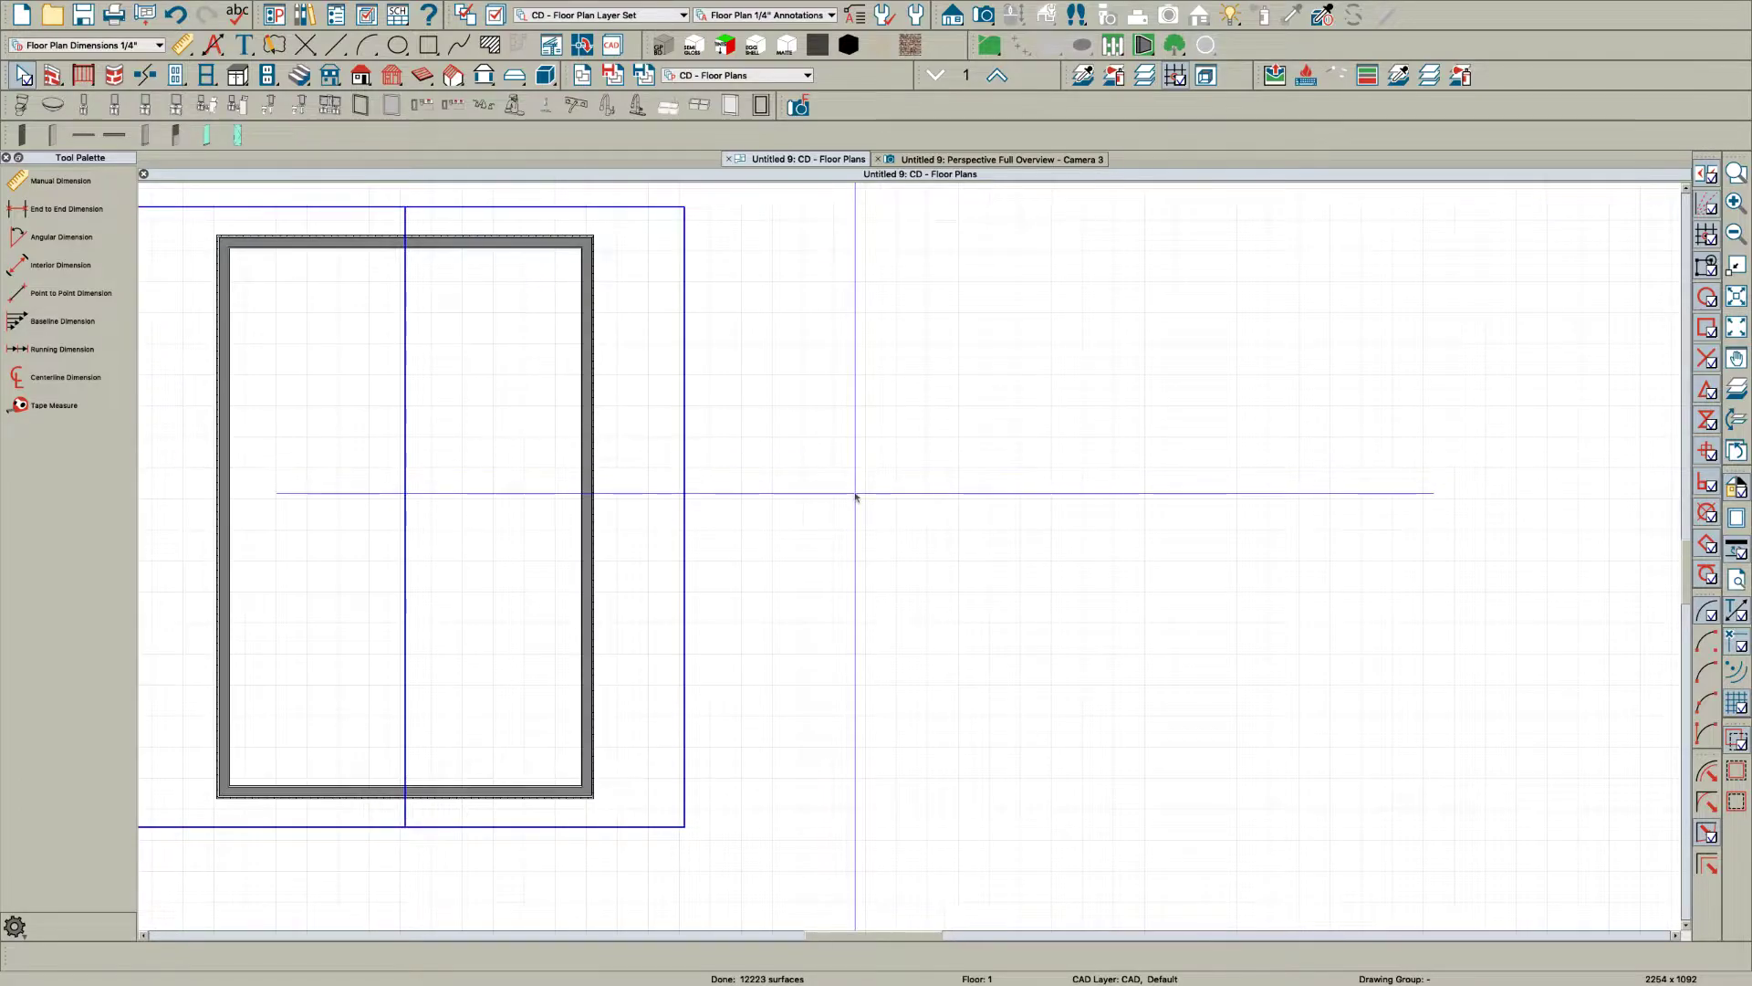
click(844, 455)
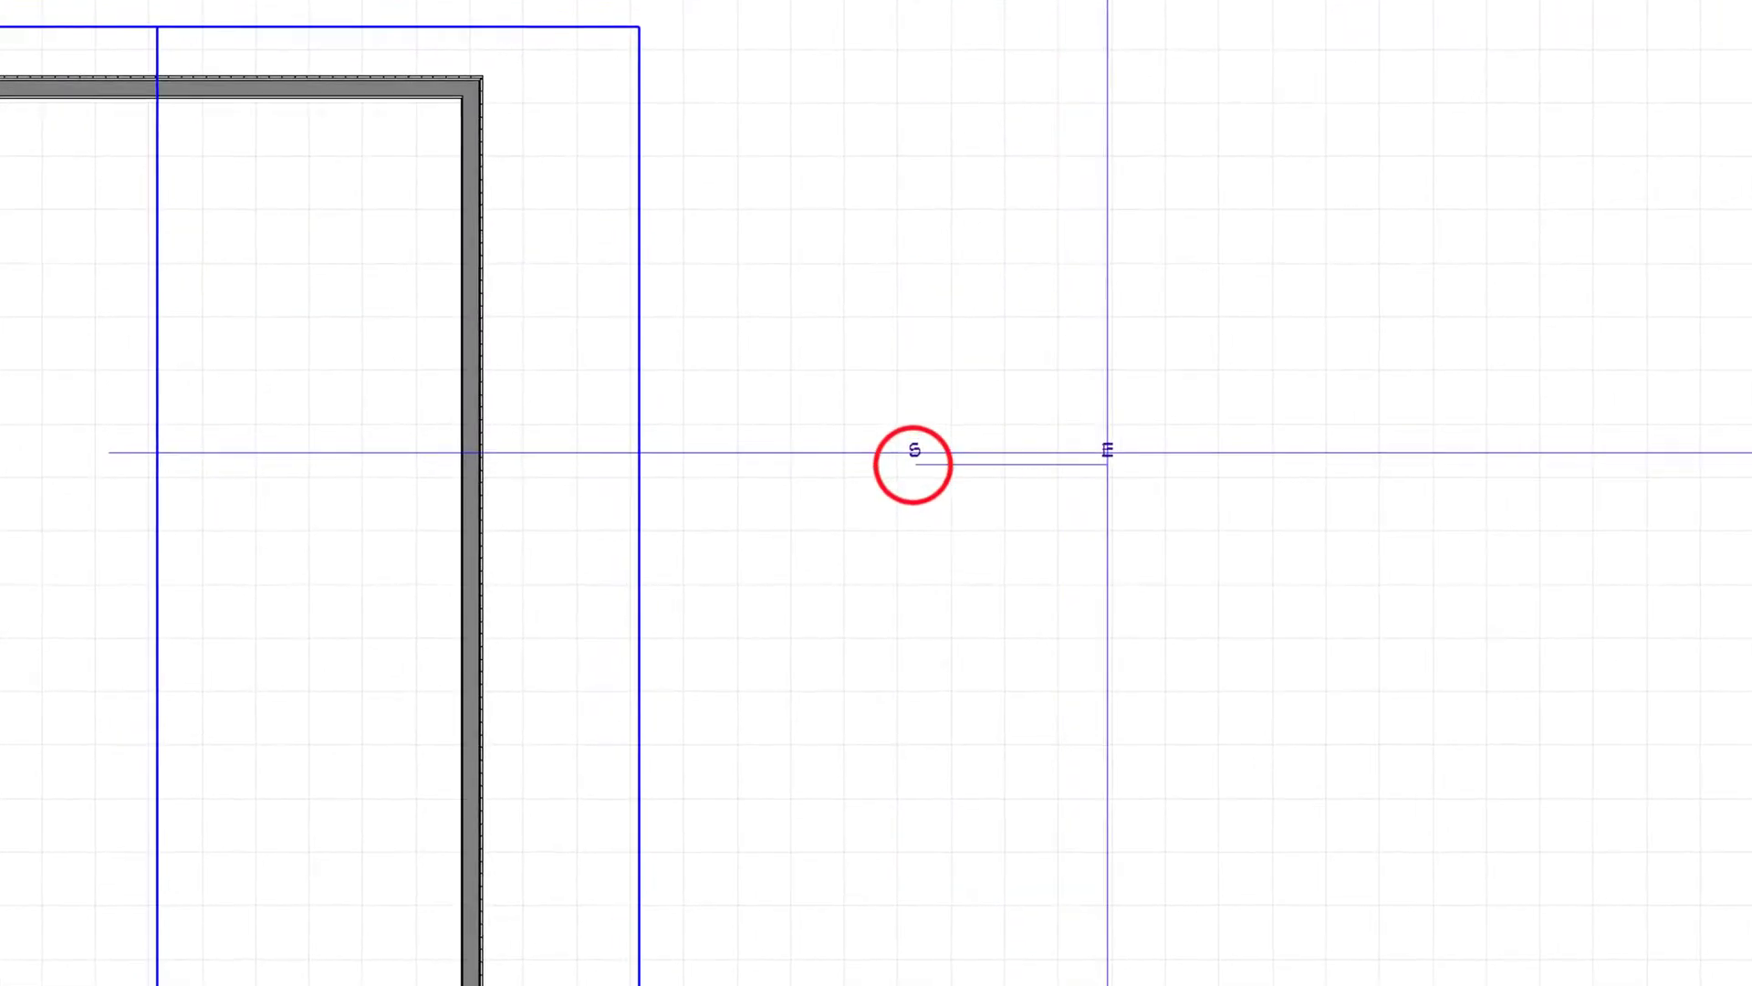
click(1166, 462)
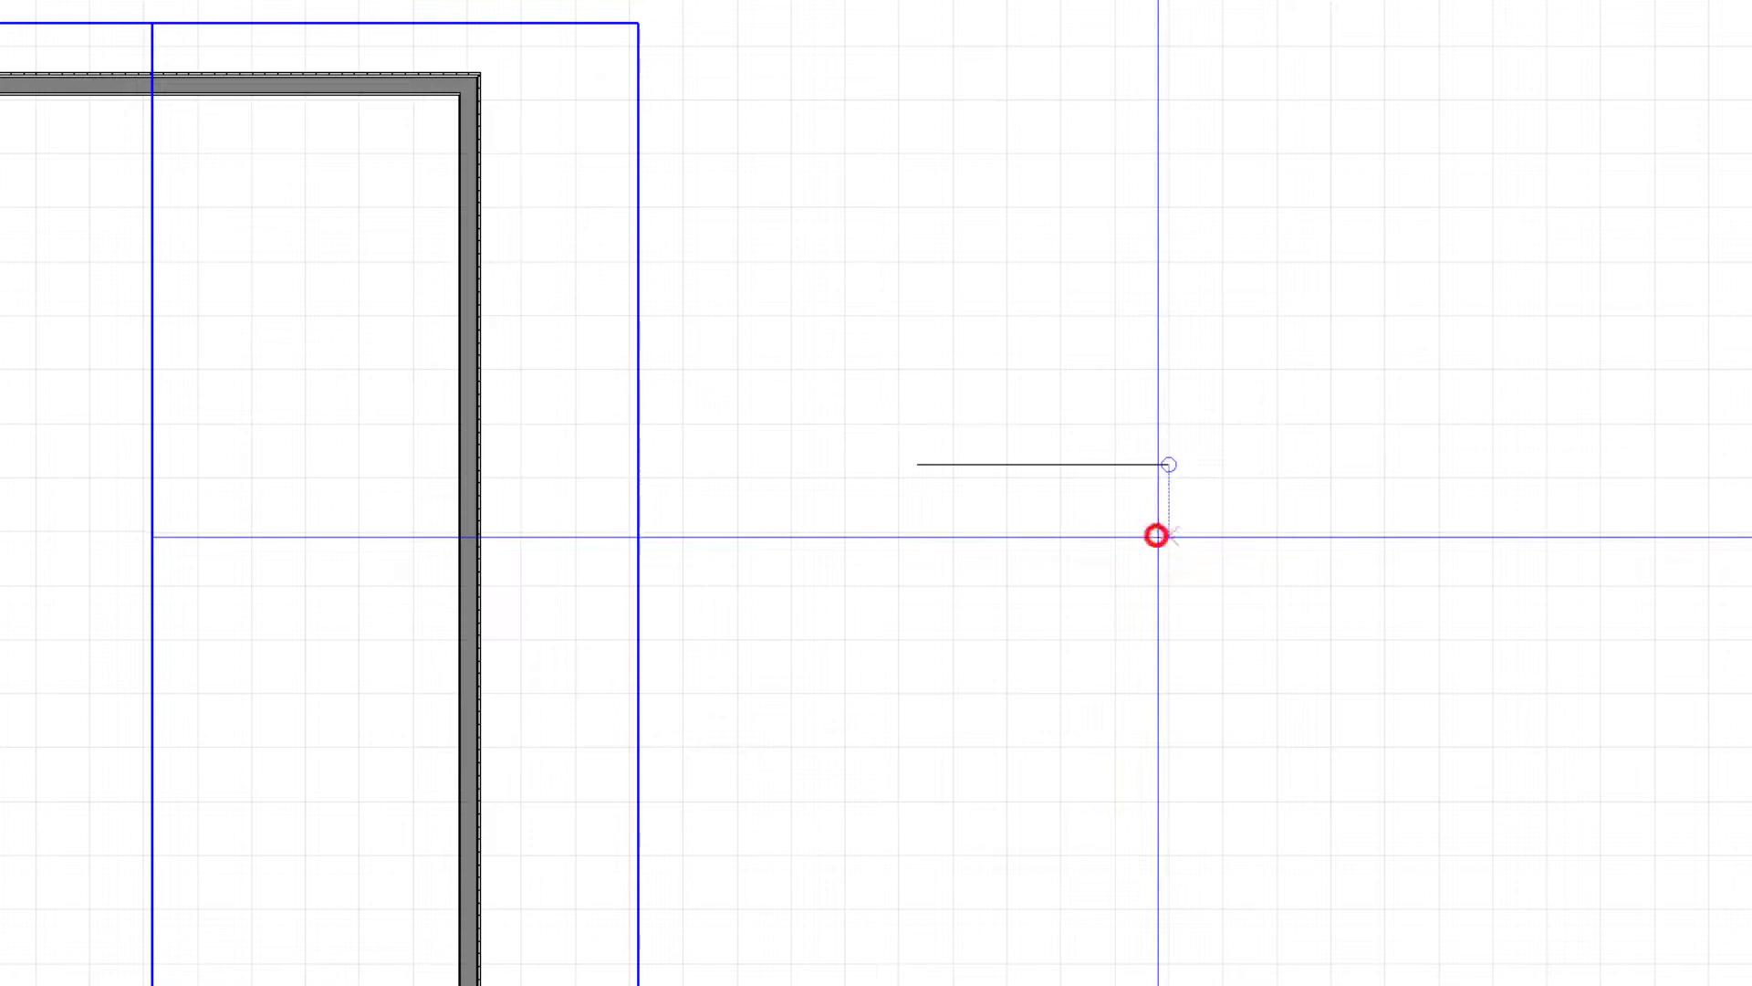
click(1168, 464)
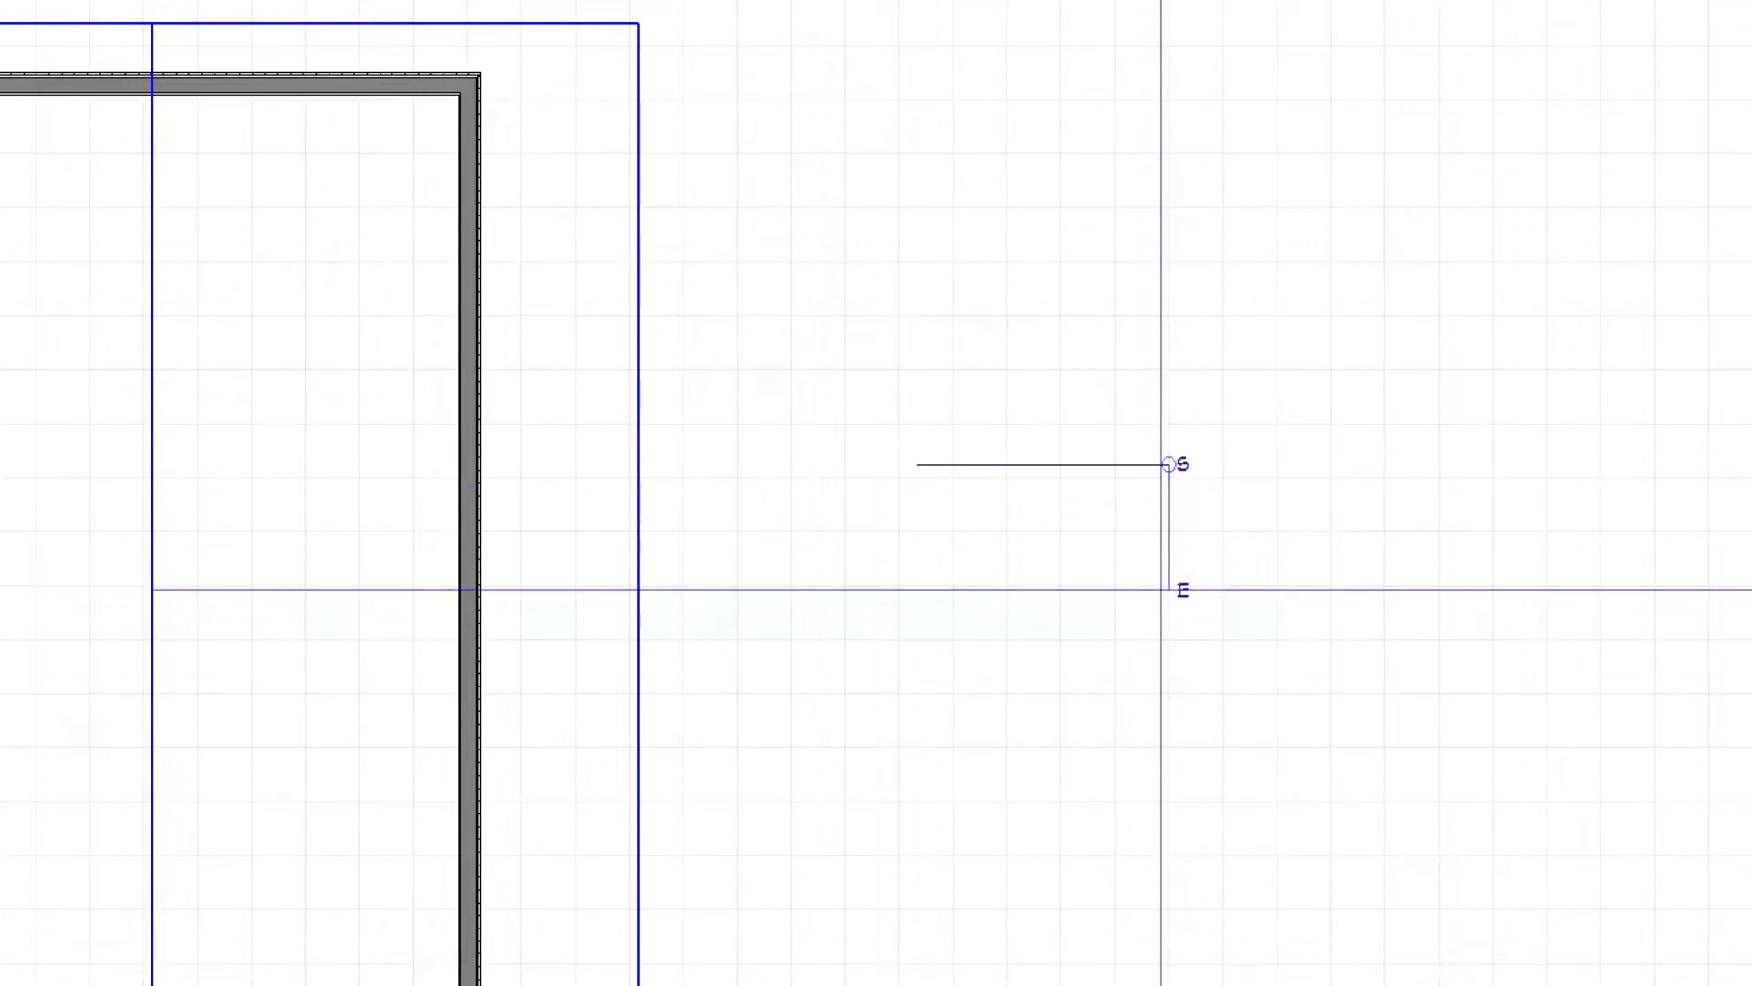
click(1169, 546)
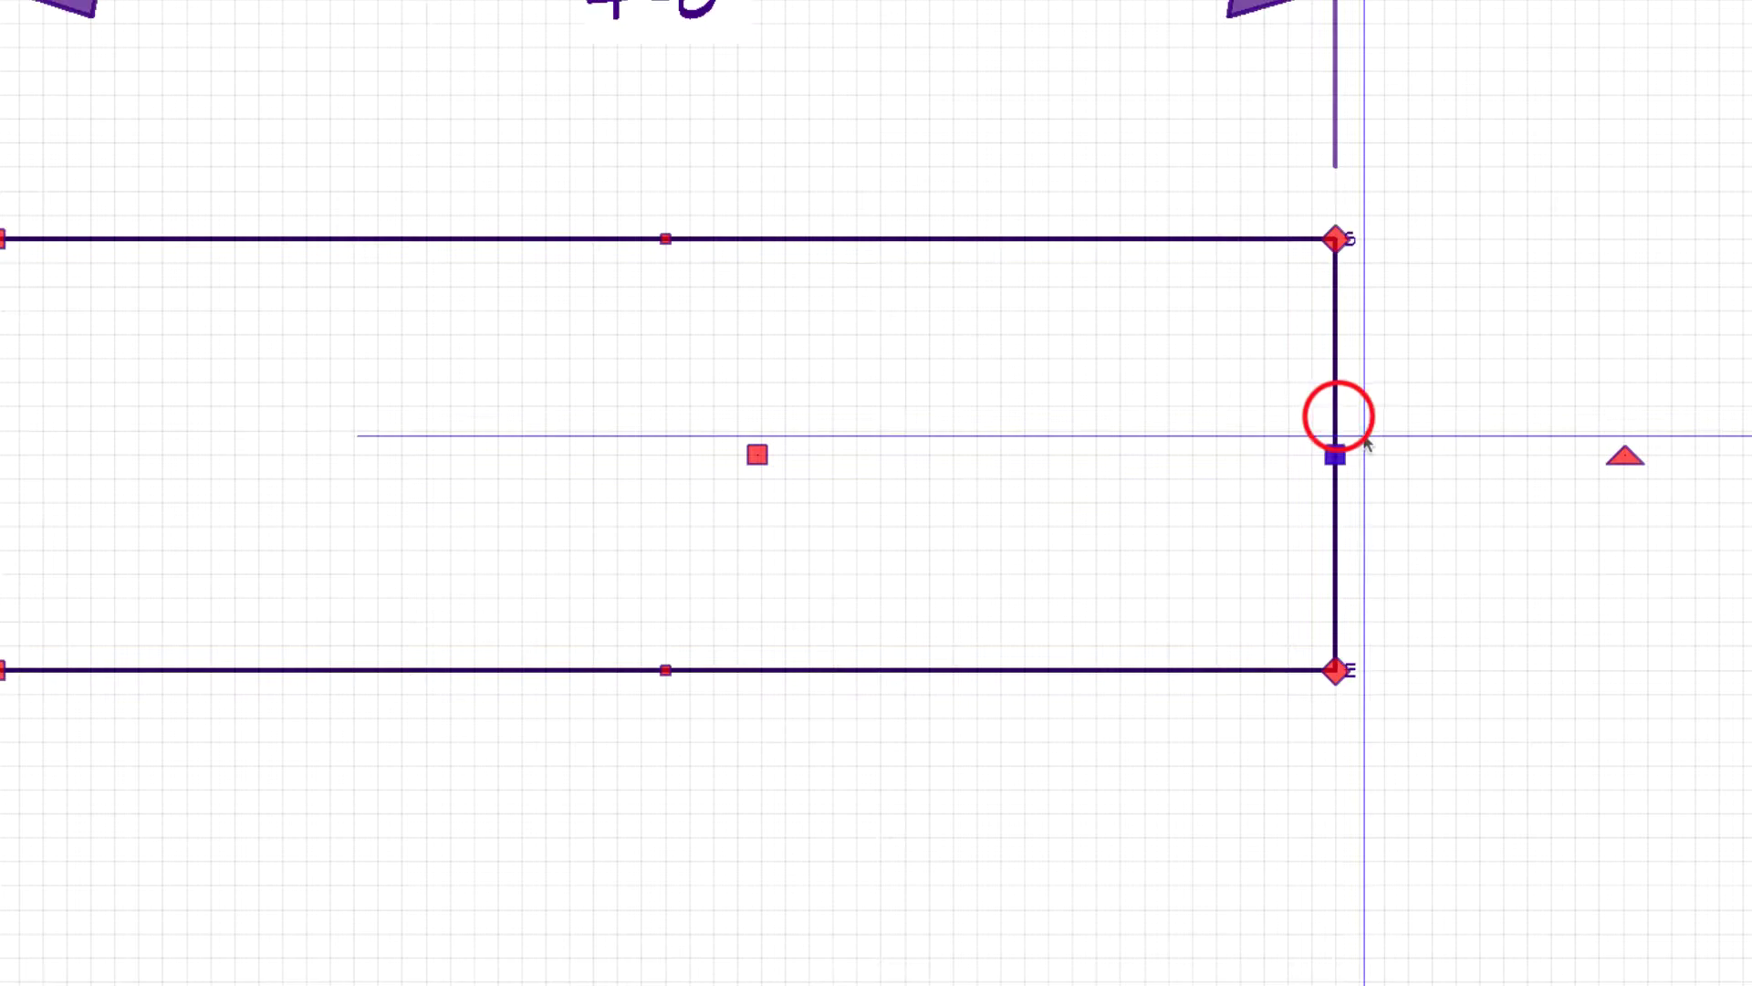
click(1335, 302)
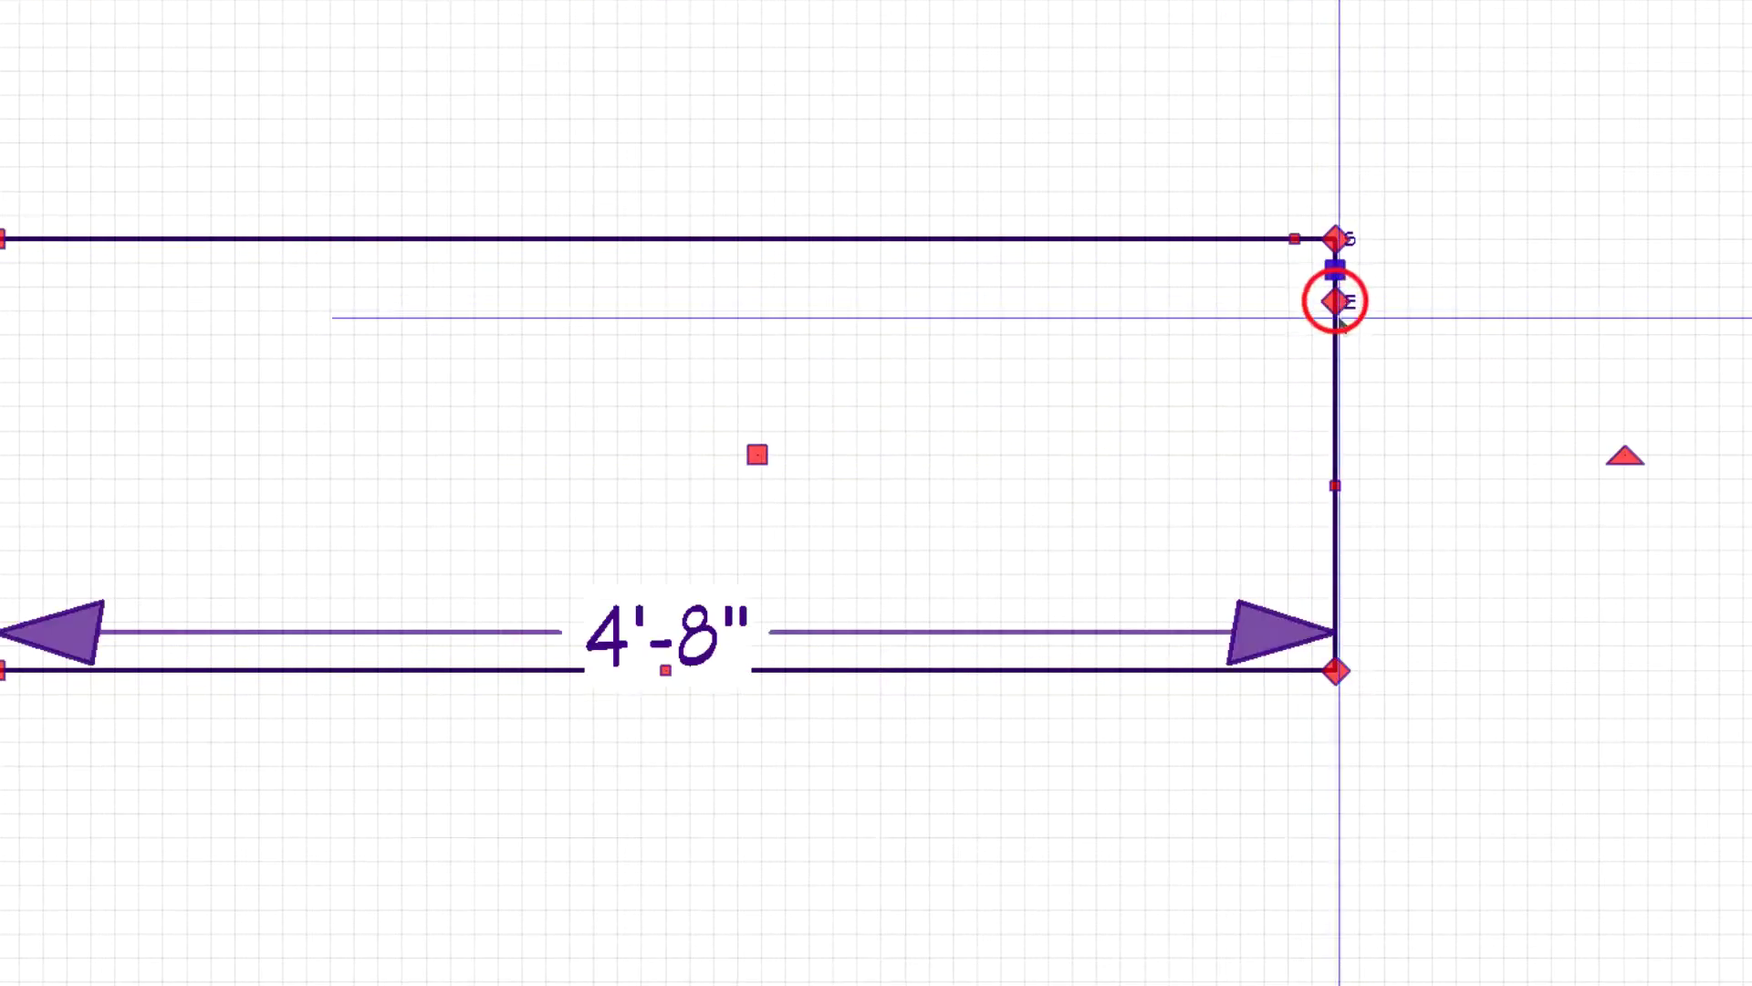
click(1333, 493)
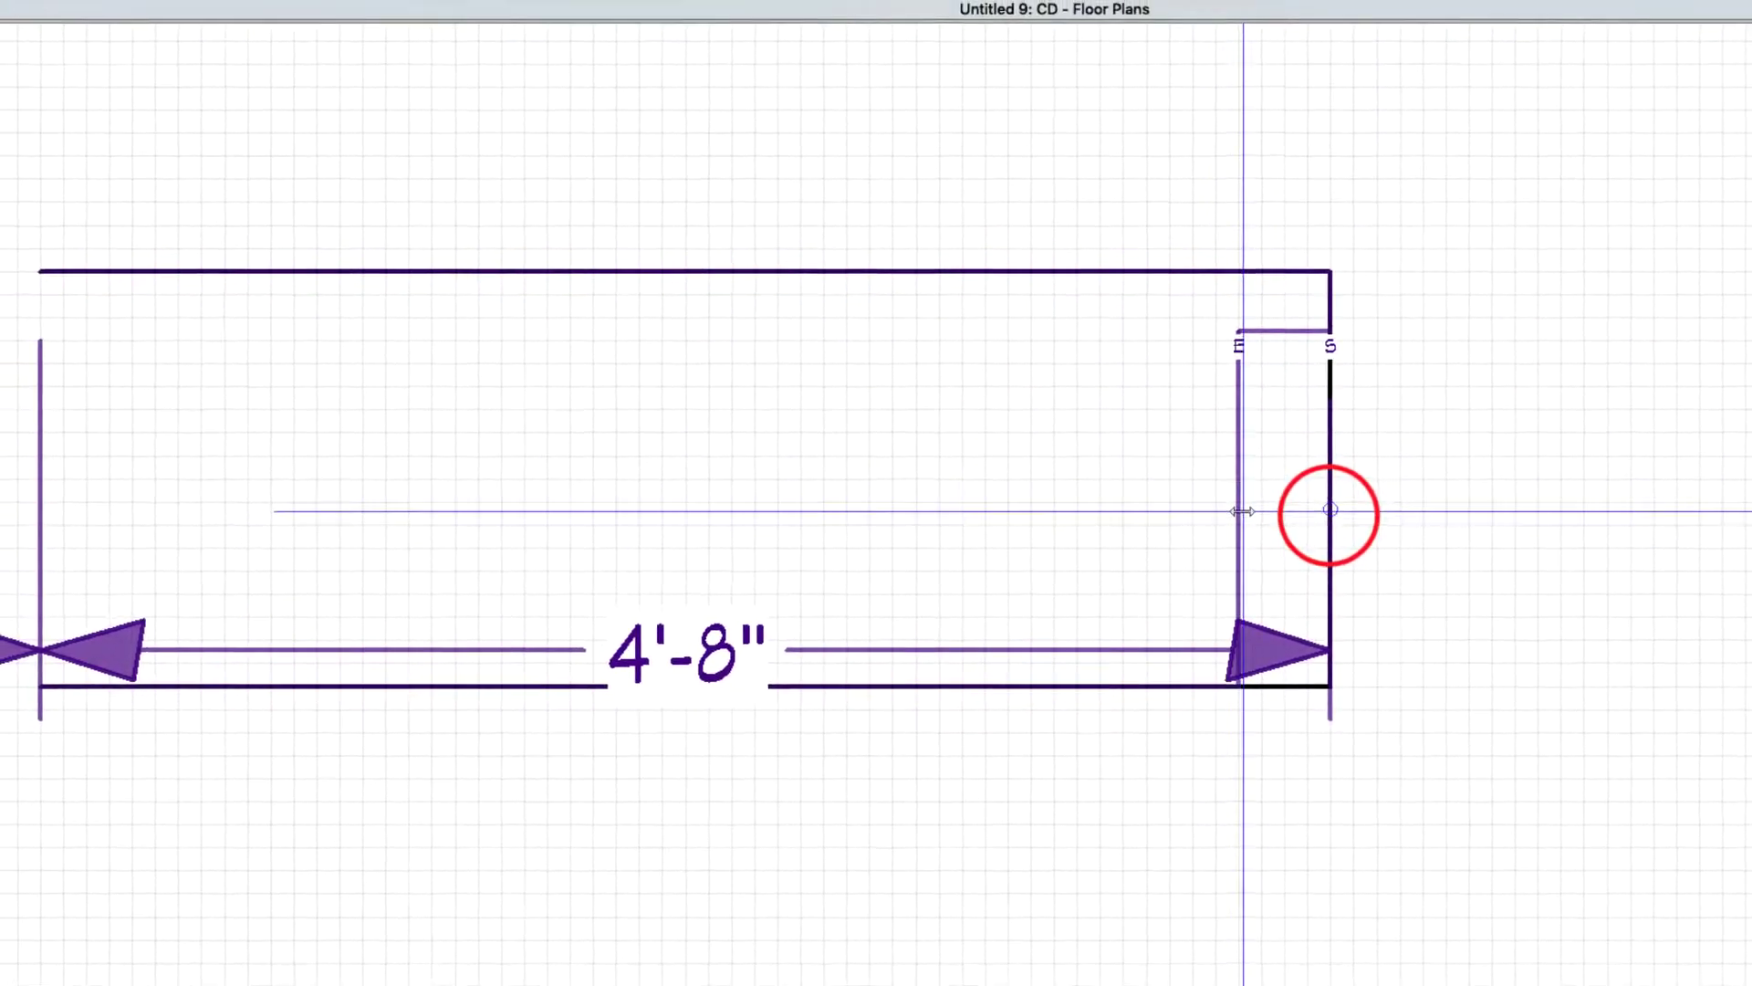
drag(1243, 511, 1259, 511)
key(Escape)
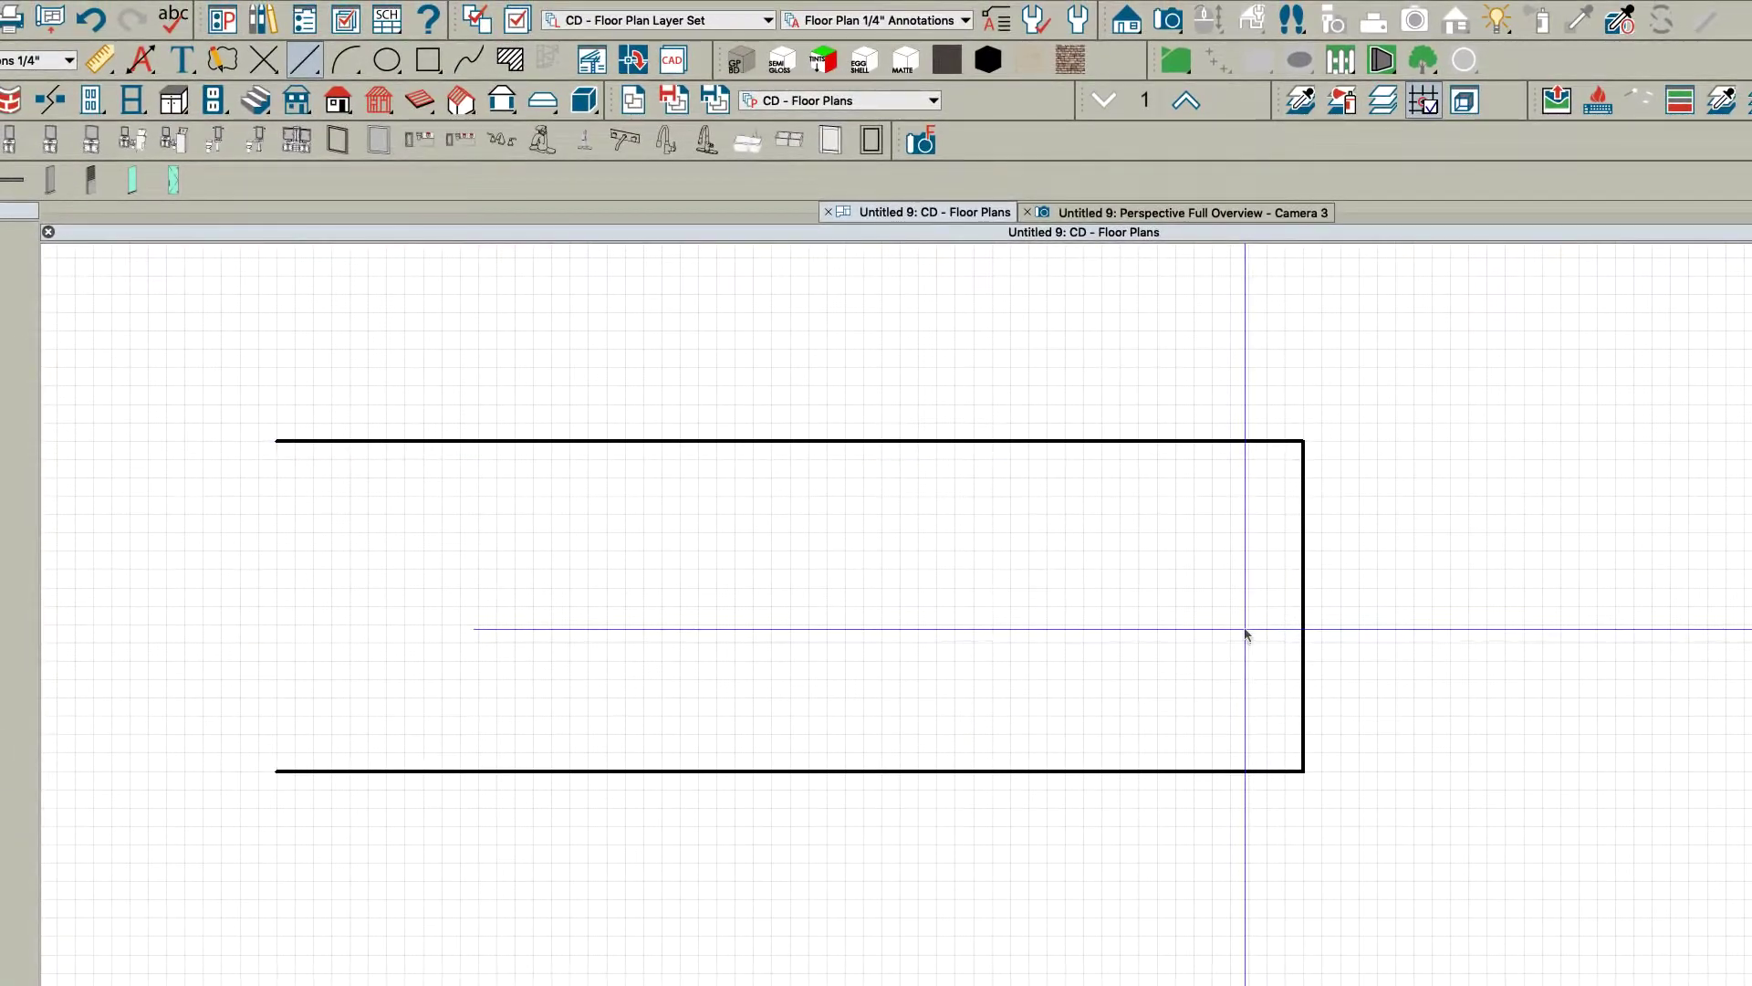
Step: Break the polyline's end edge twice and pull the lower segments inward about 2 5/8" and 4 13/16" to form two steps, with grid snapping off
click(1297, 598)
drag(1300, 602, 1255, 608)
key(super+g)
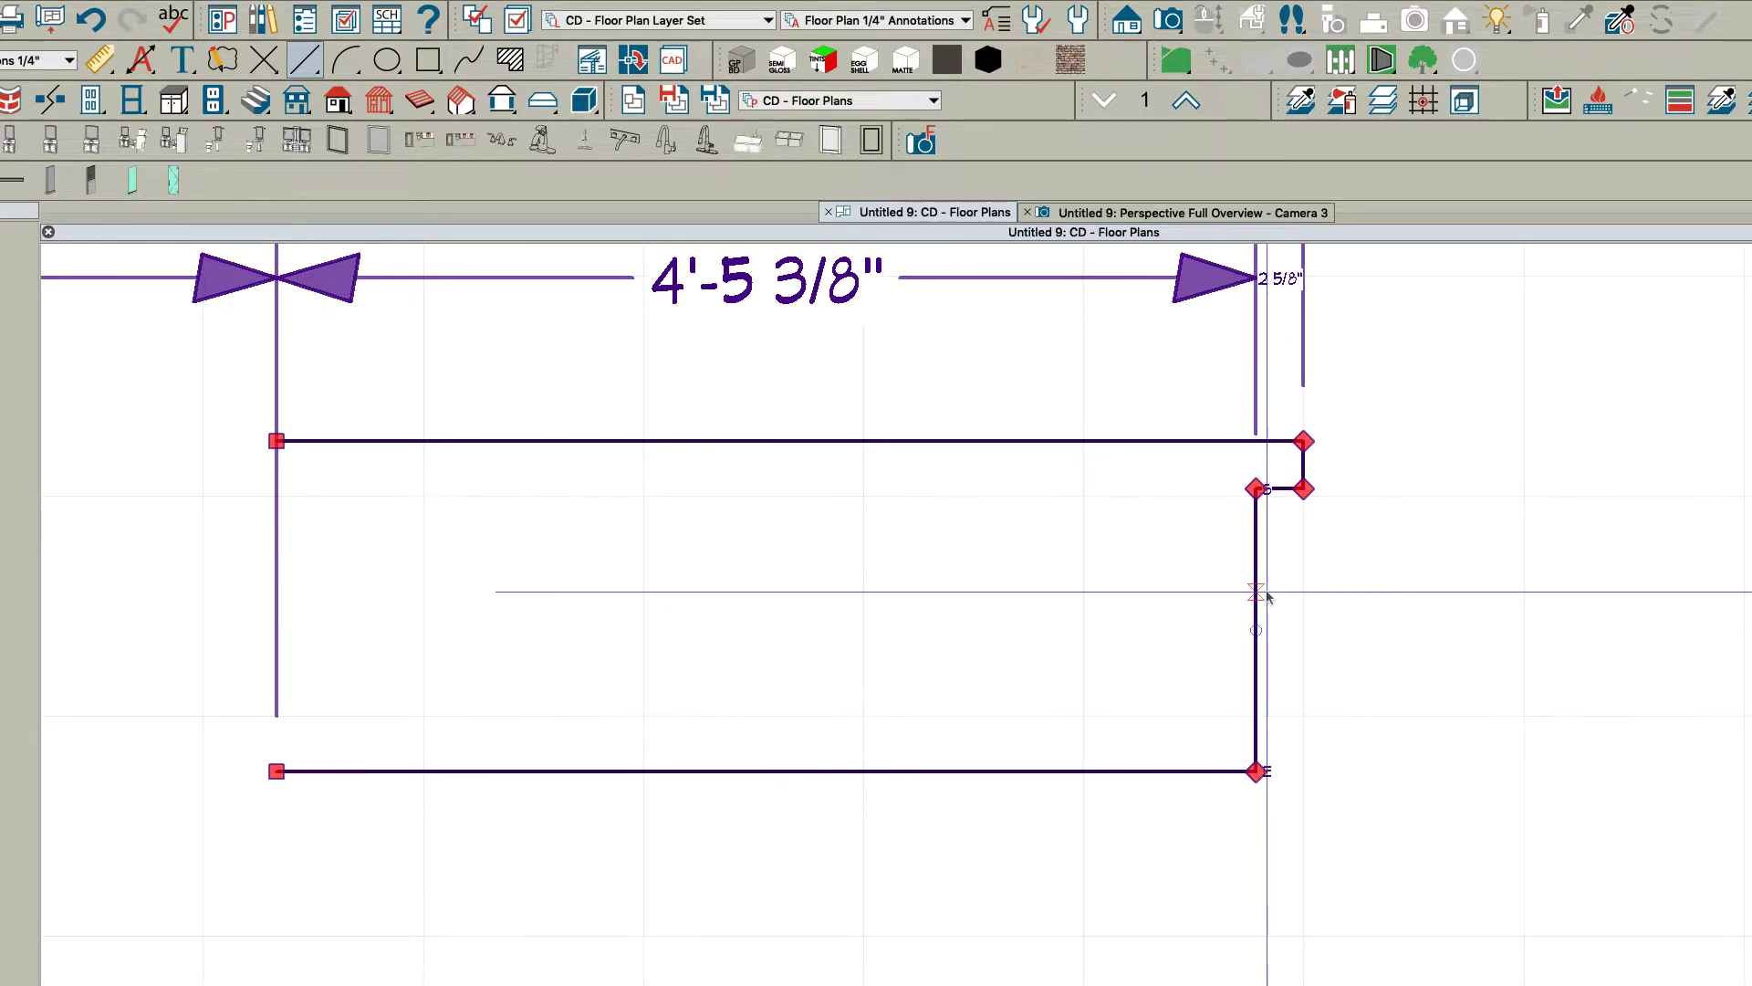
click(1256, 591)
drag(1250, 676, 1165, 676)
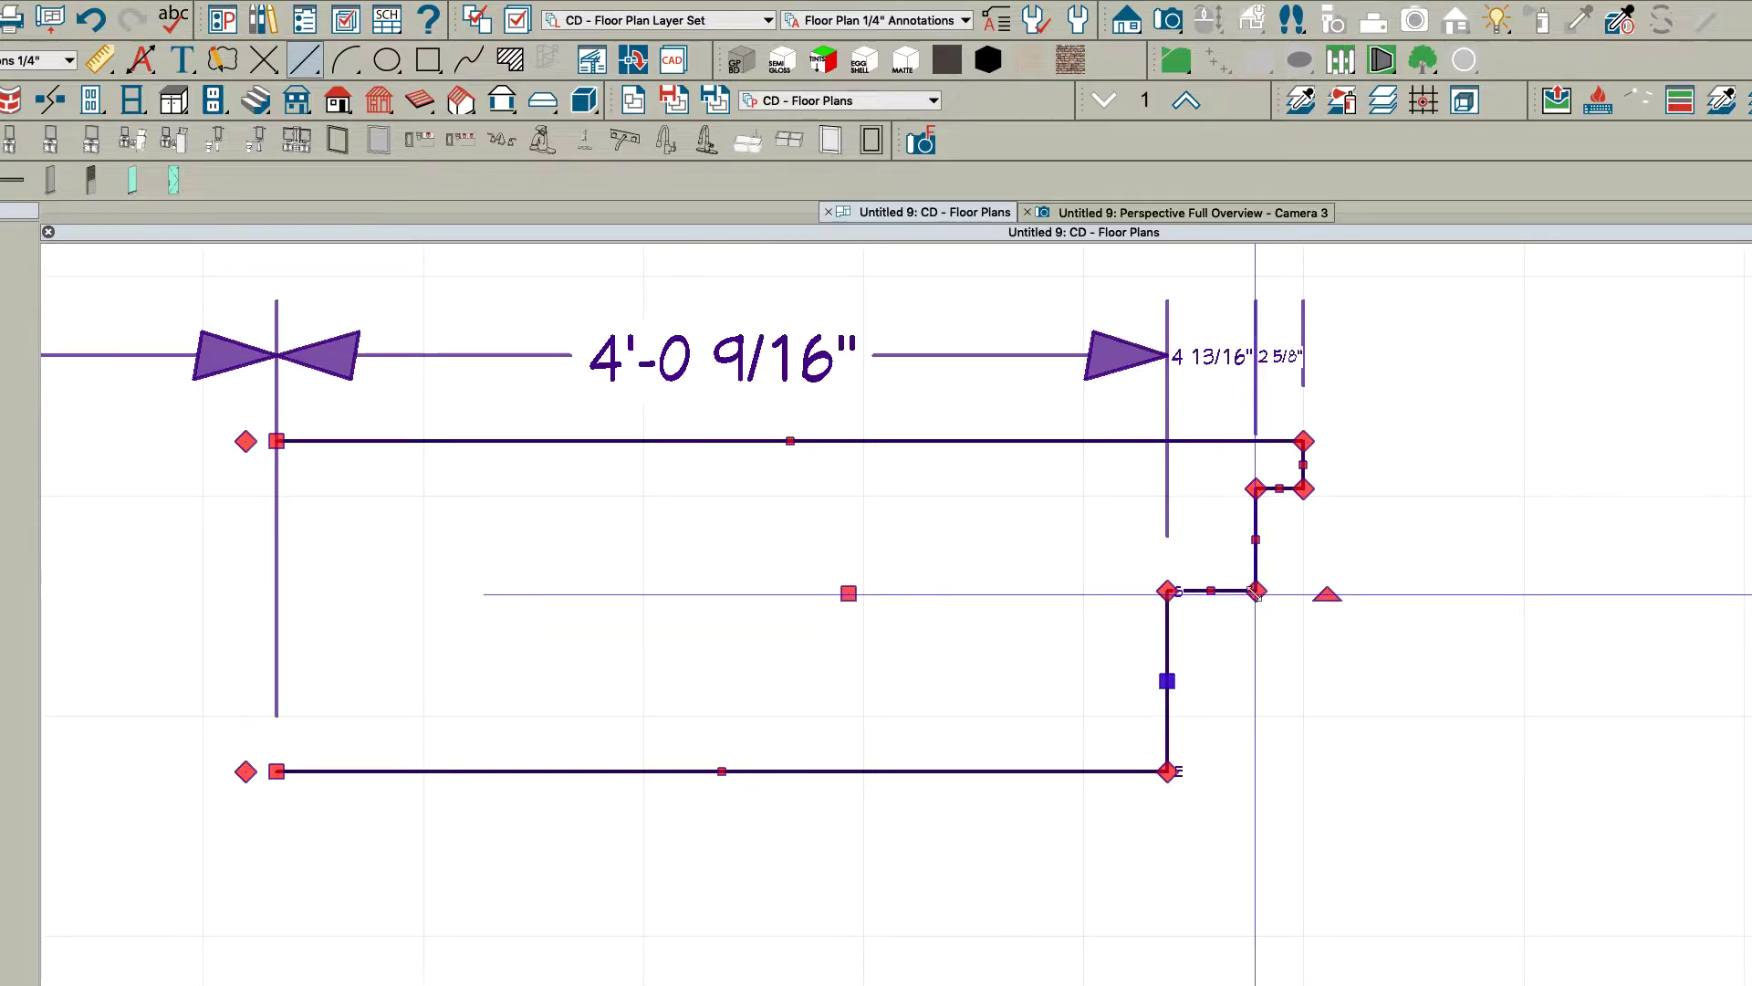
Step: Collapse the second step into a diagonal segment, convert it to an arc and bow it further outward
drag(1256, 591, 1256, 488)
click(1211, 534)
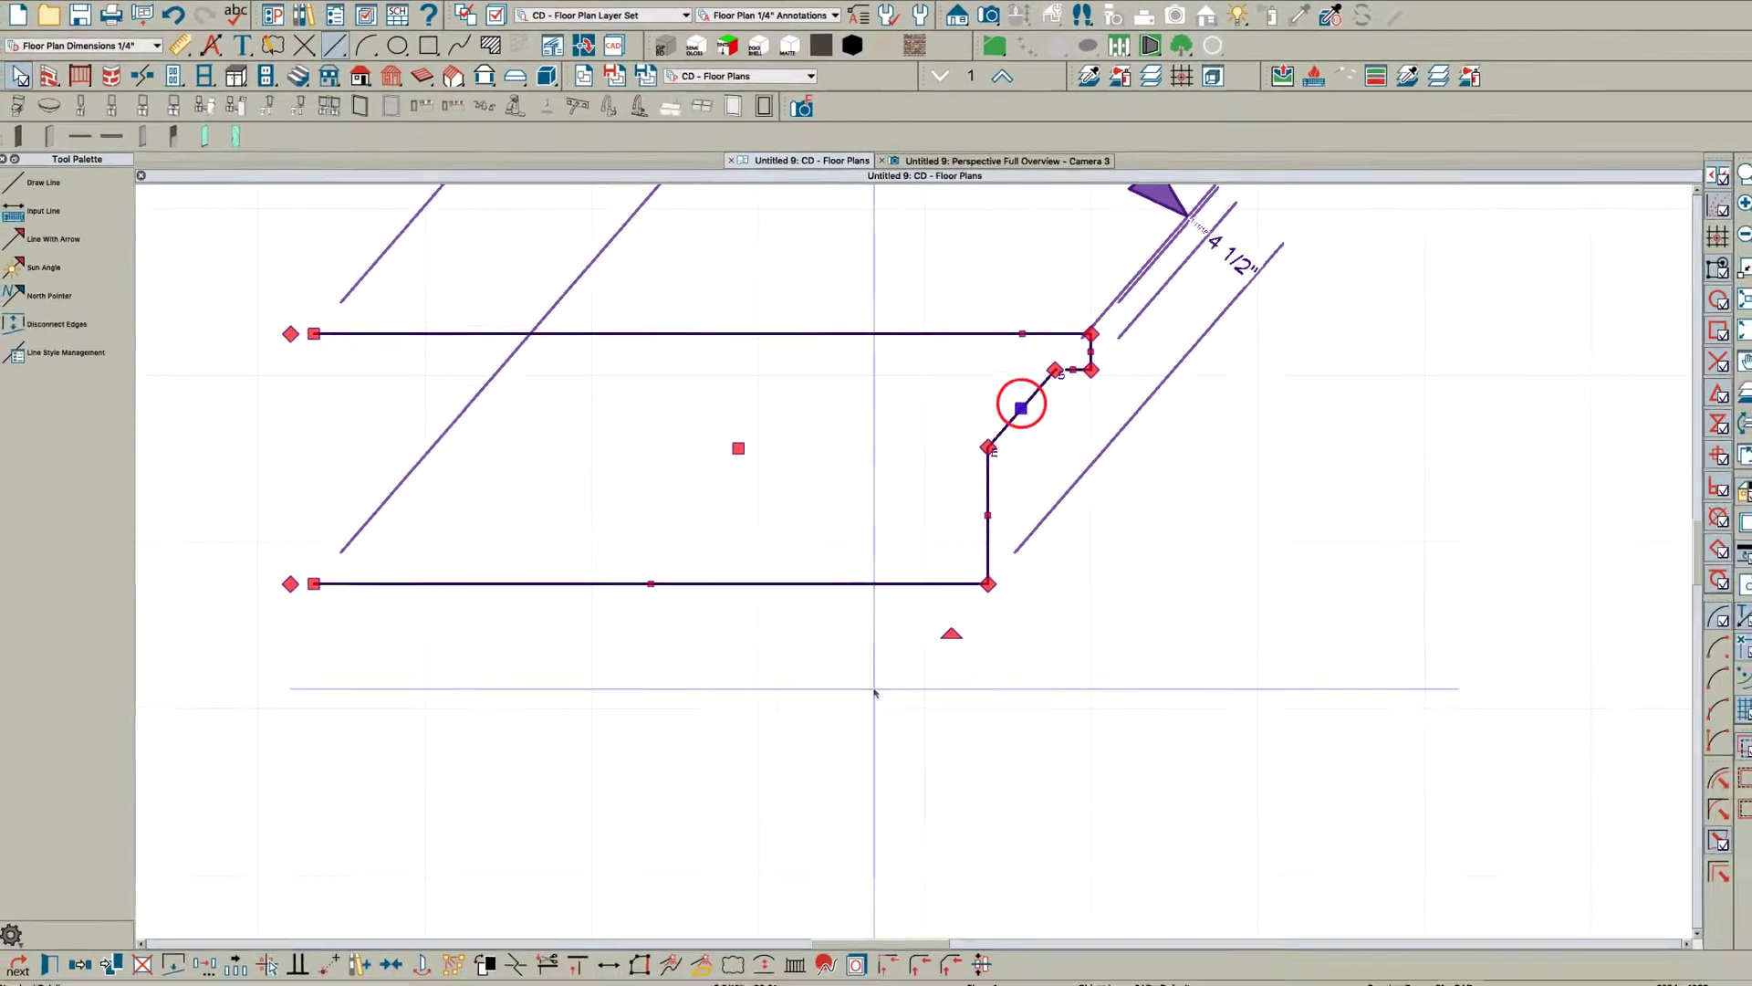
click(760, 955)
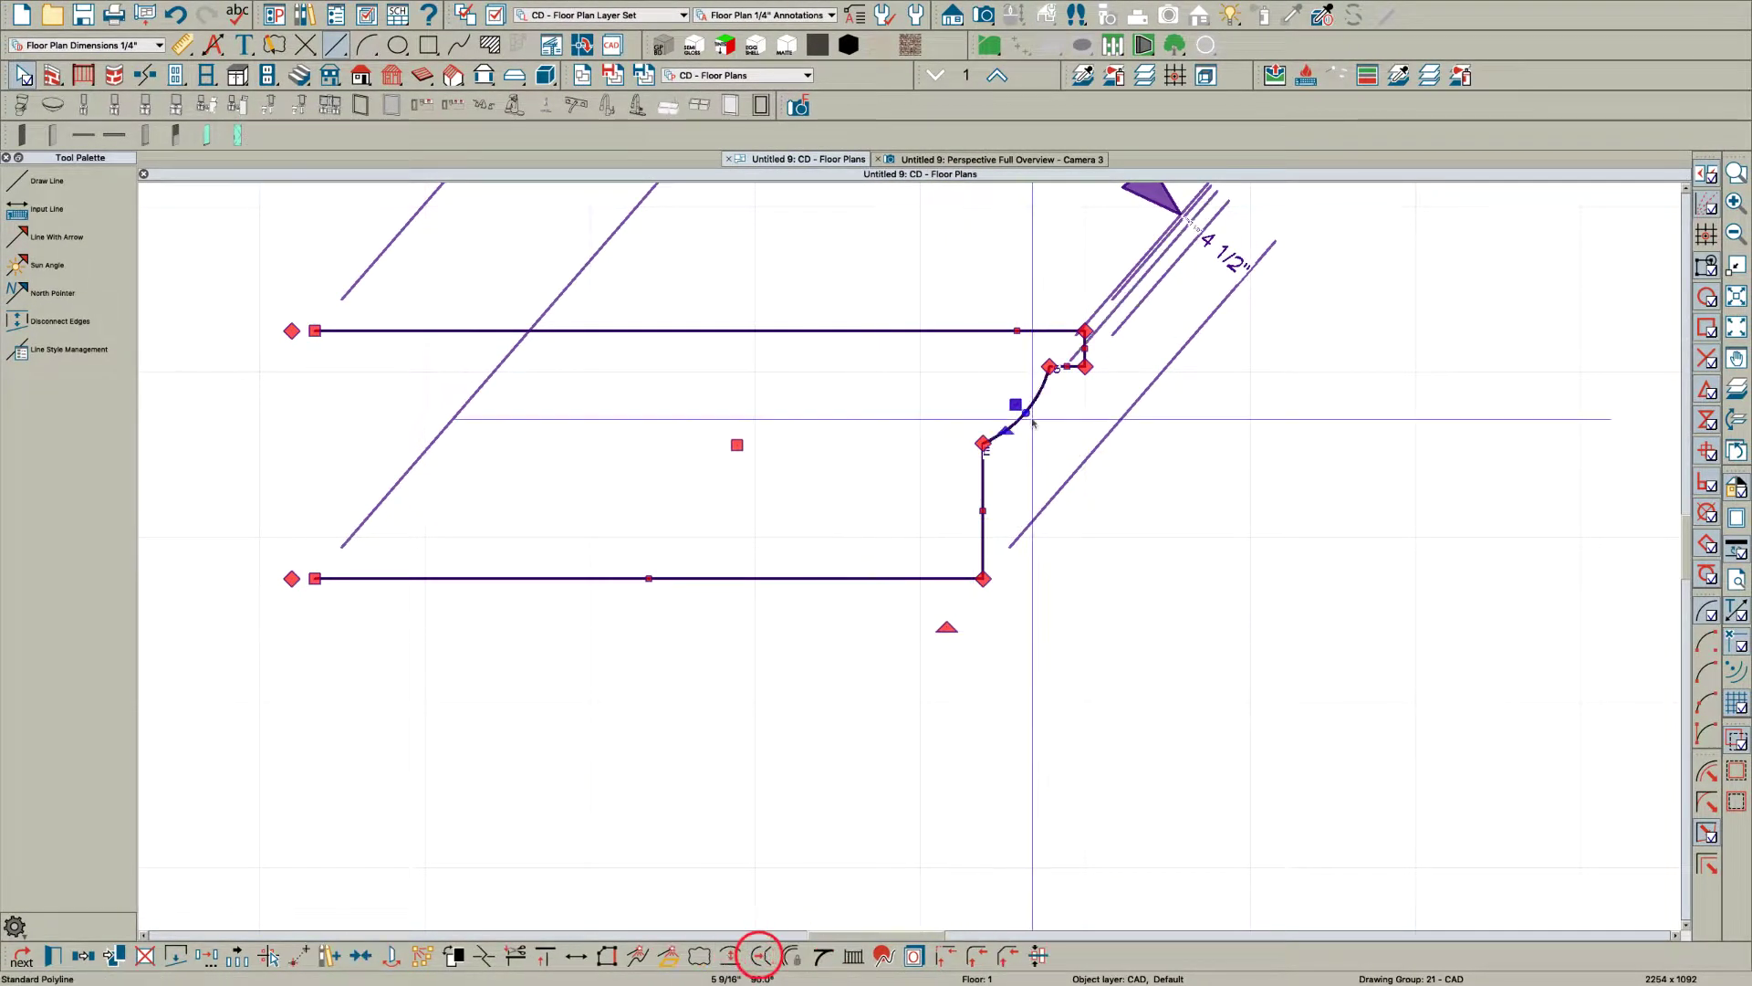
drag(1010, 433, 1014, 436)
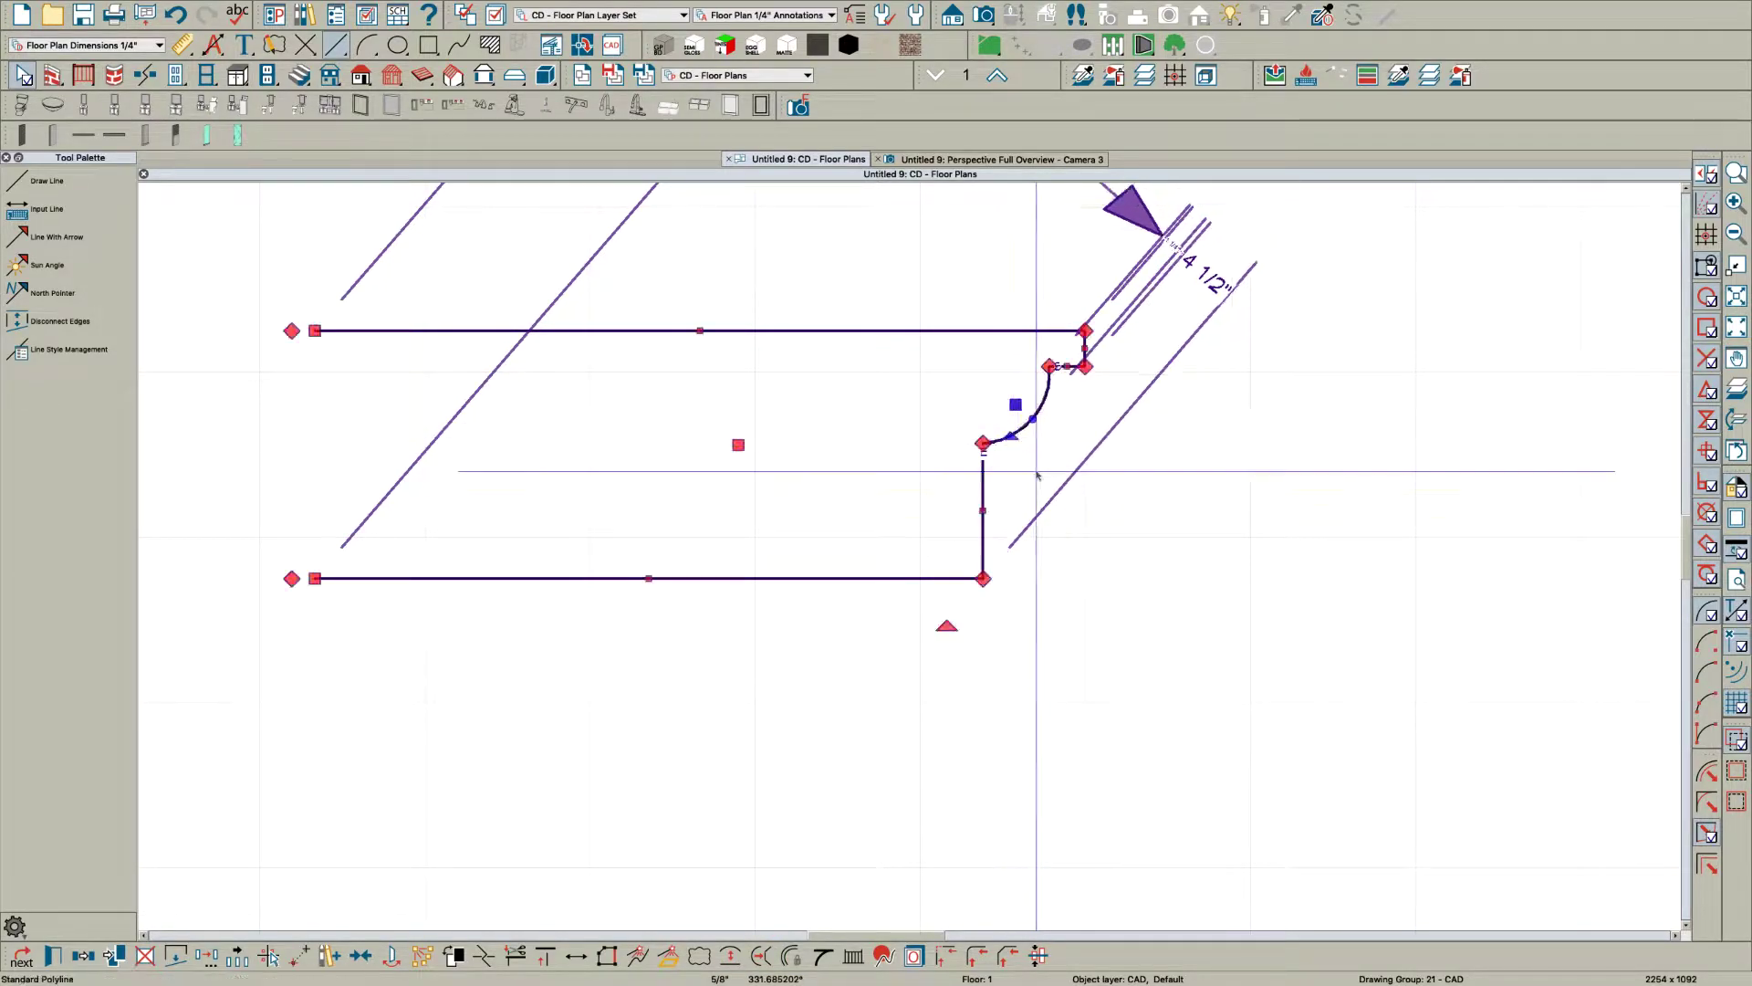
Step: Break the vertical edge below the arc twice, stepping the upper part in about 1 5/16" and the short bottom part about 7 1/16" more
click(985, 530)
mouse_move(989, 532)
mouse_down()
mouse_move(985, 461)
mouse_move(988, 519)
mouse_move(967, 522)
mouse_up()
click(984, 518)
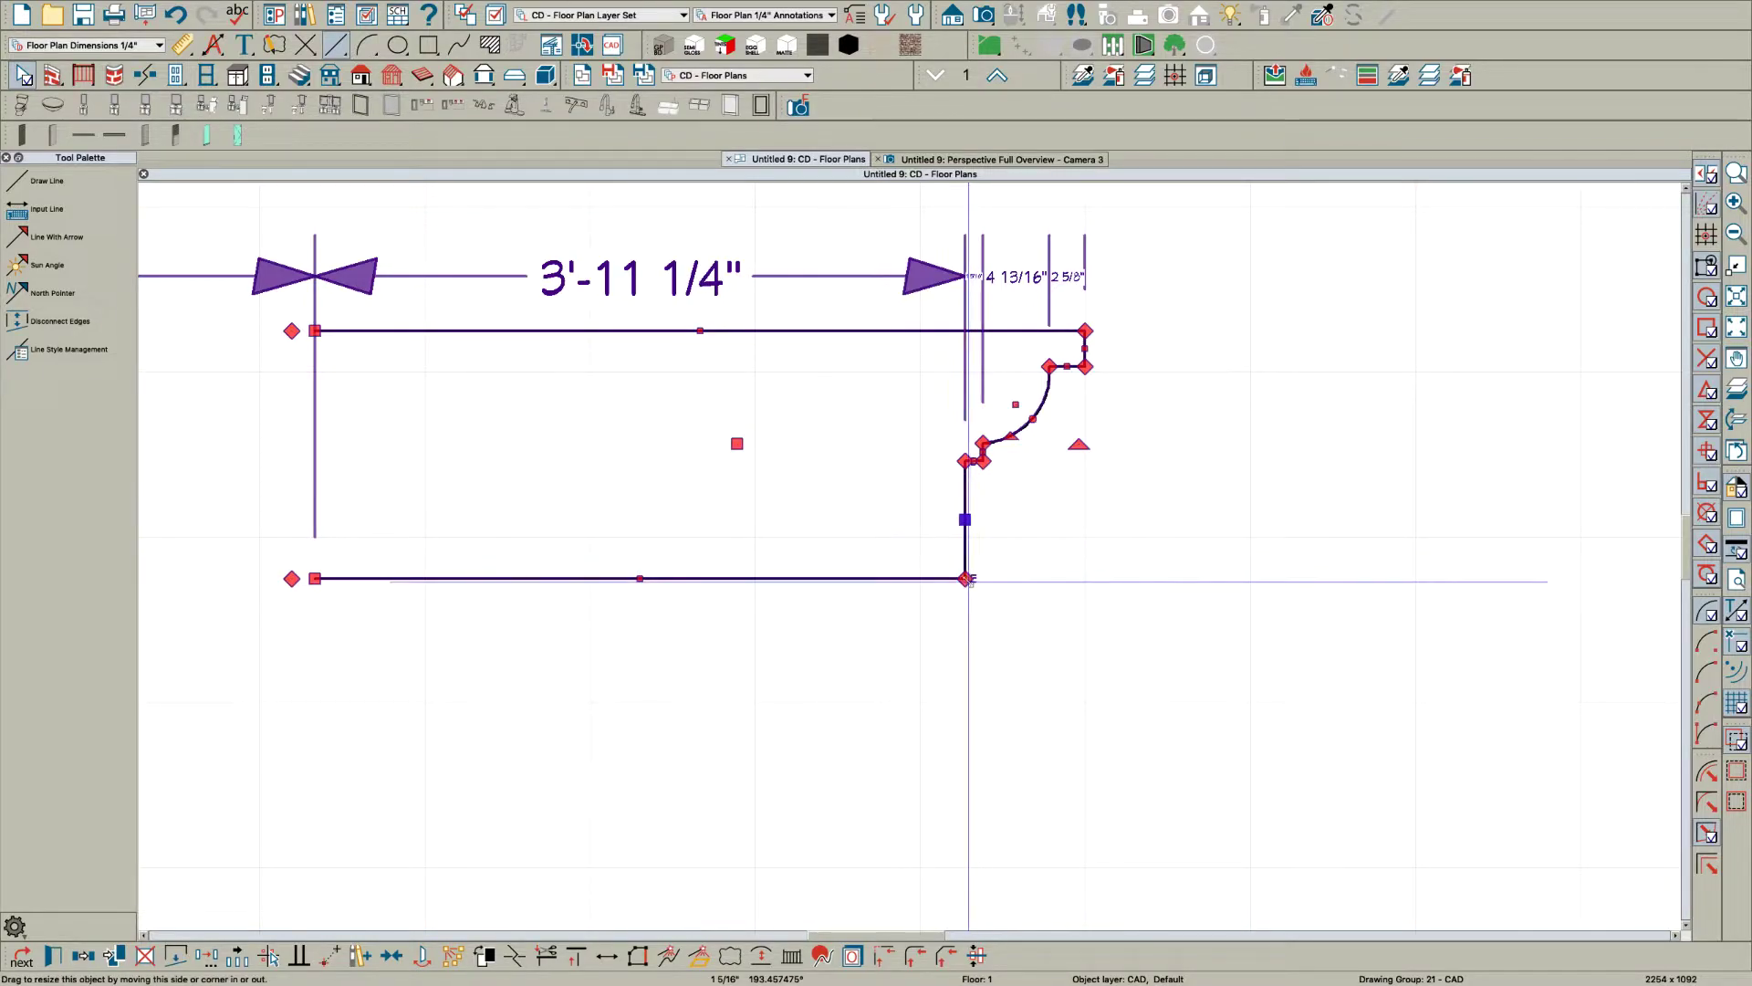
mouse_move(969, 580)
mouse_down()
mouse_move(965, 532)
mouse_move(971, 563)
mouse_up()
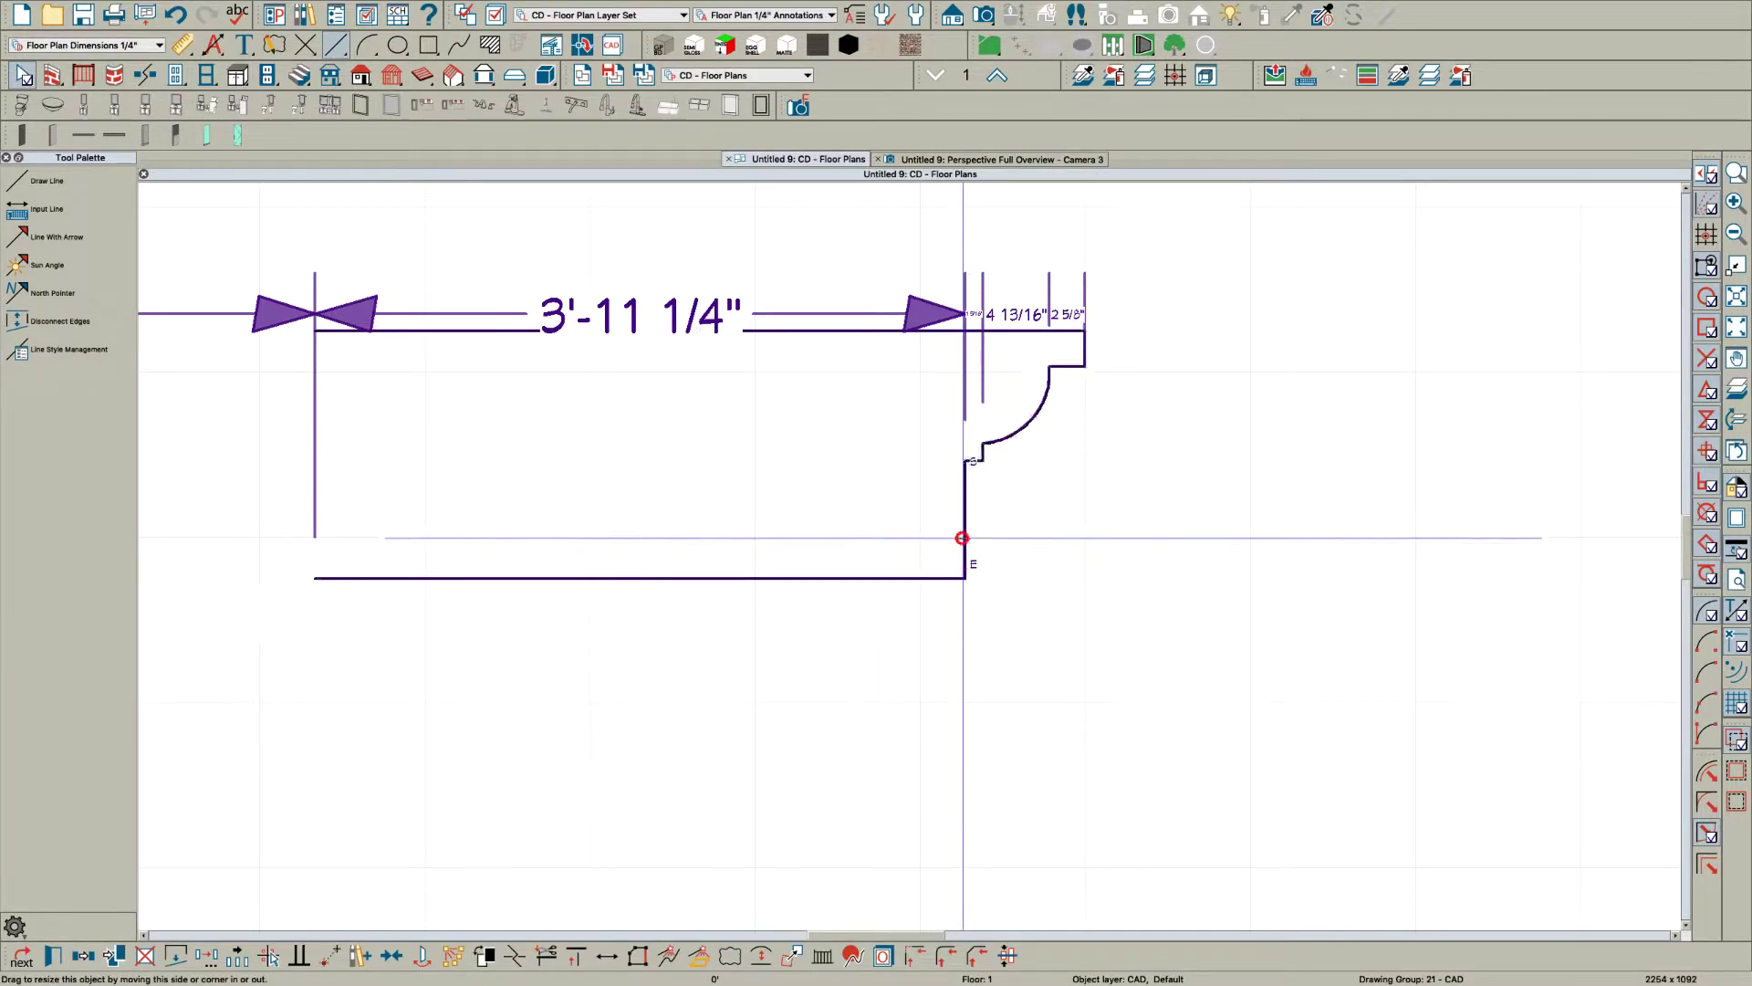
scroll(964, 570, up, 3)
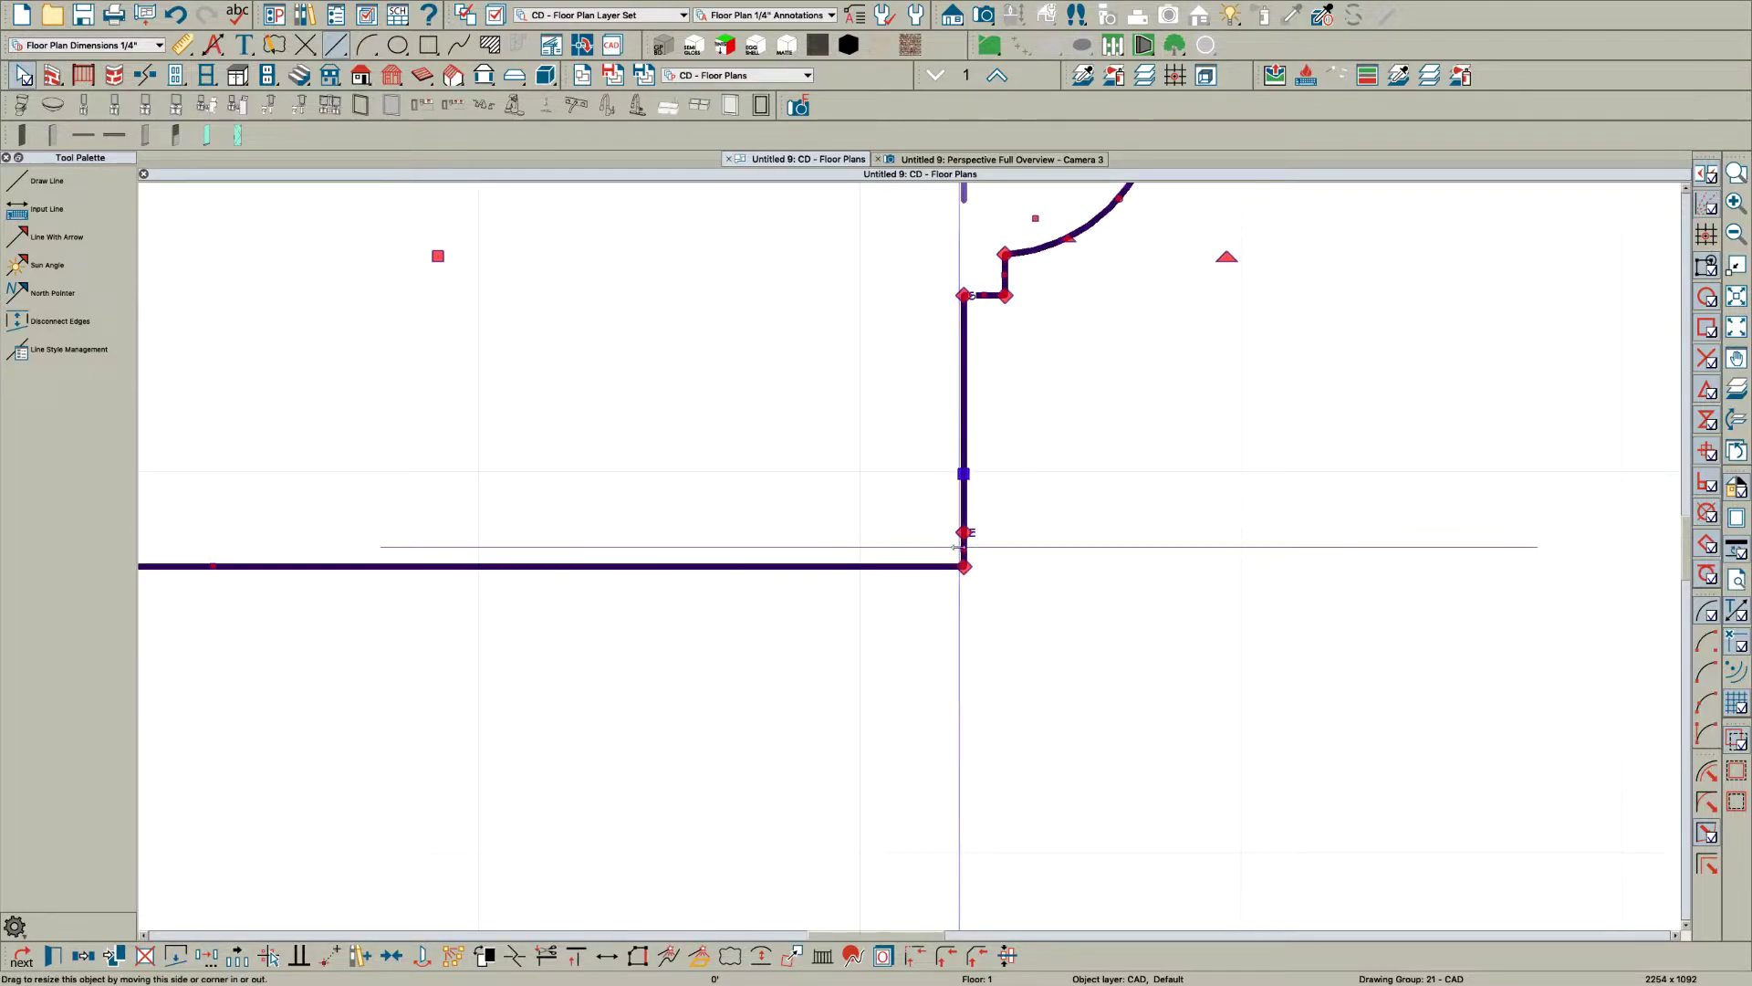
drag(956, 546, 747, 548)
Step: Raise the lower corner into a diagonal of the profile, convert that segment to an arc and bow it outward, finishing the outline
click(961, 530)
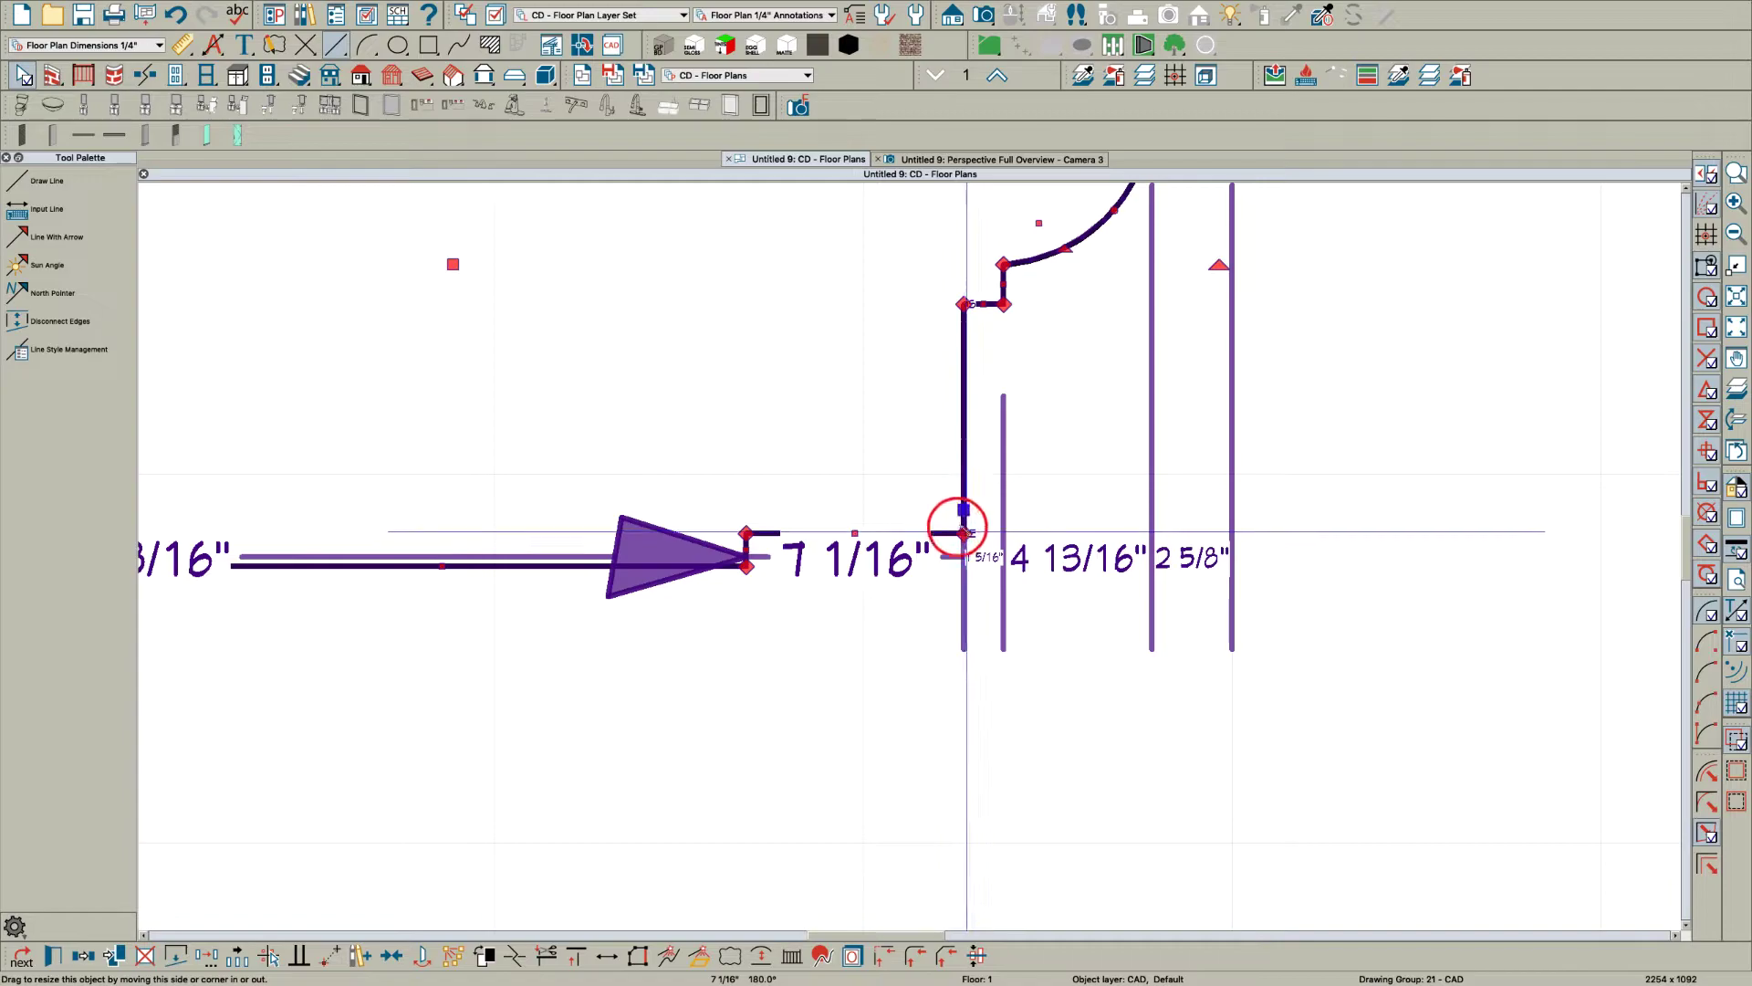
drag(961, 399, 963, 338)
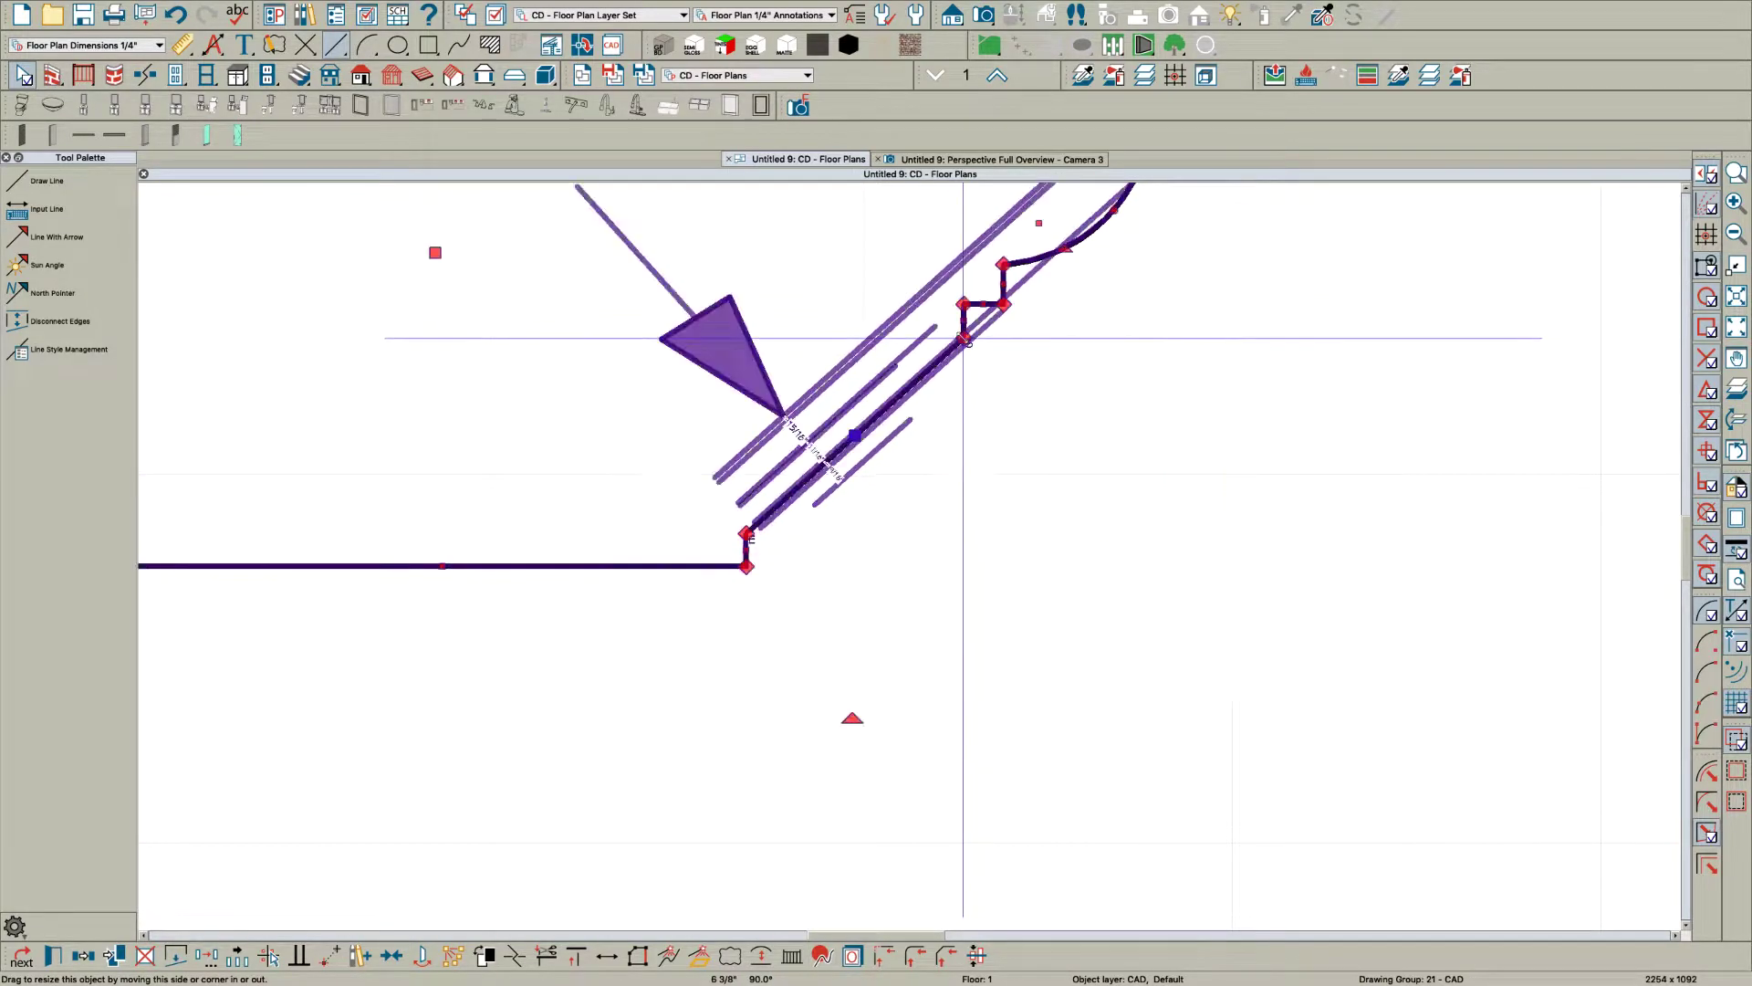
key(Escape)
click(887, 404)
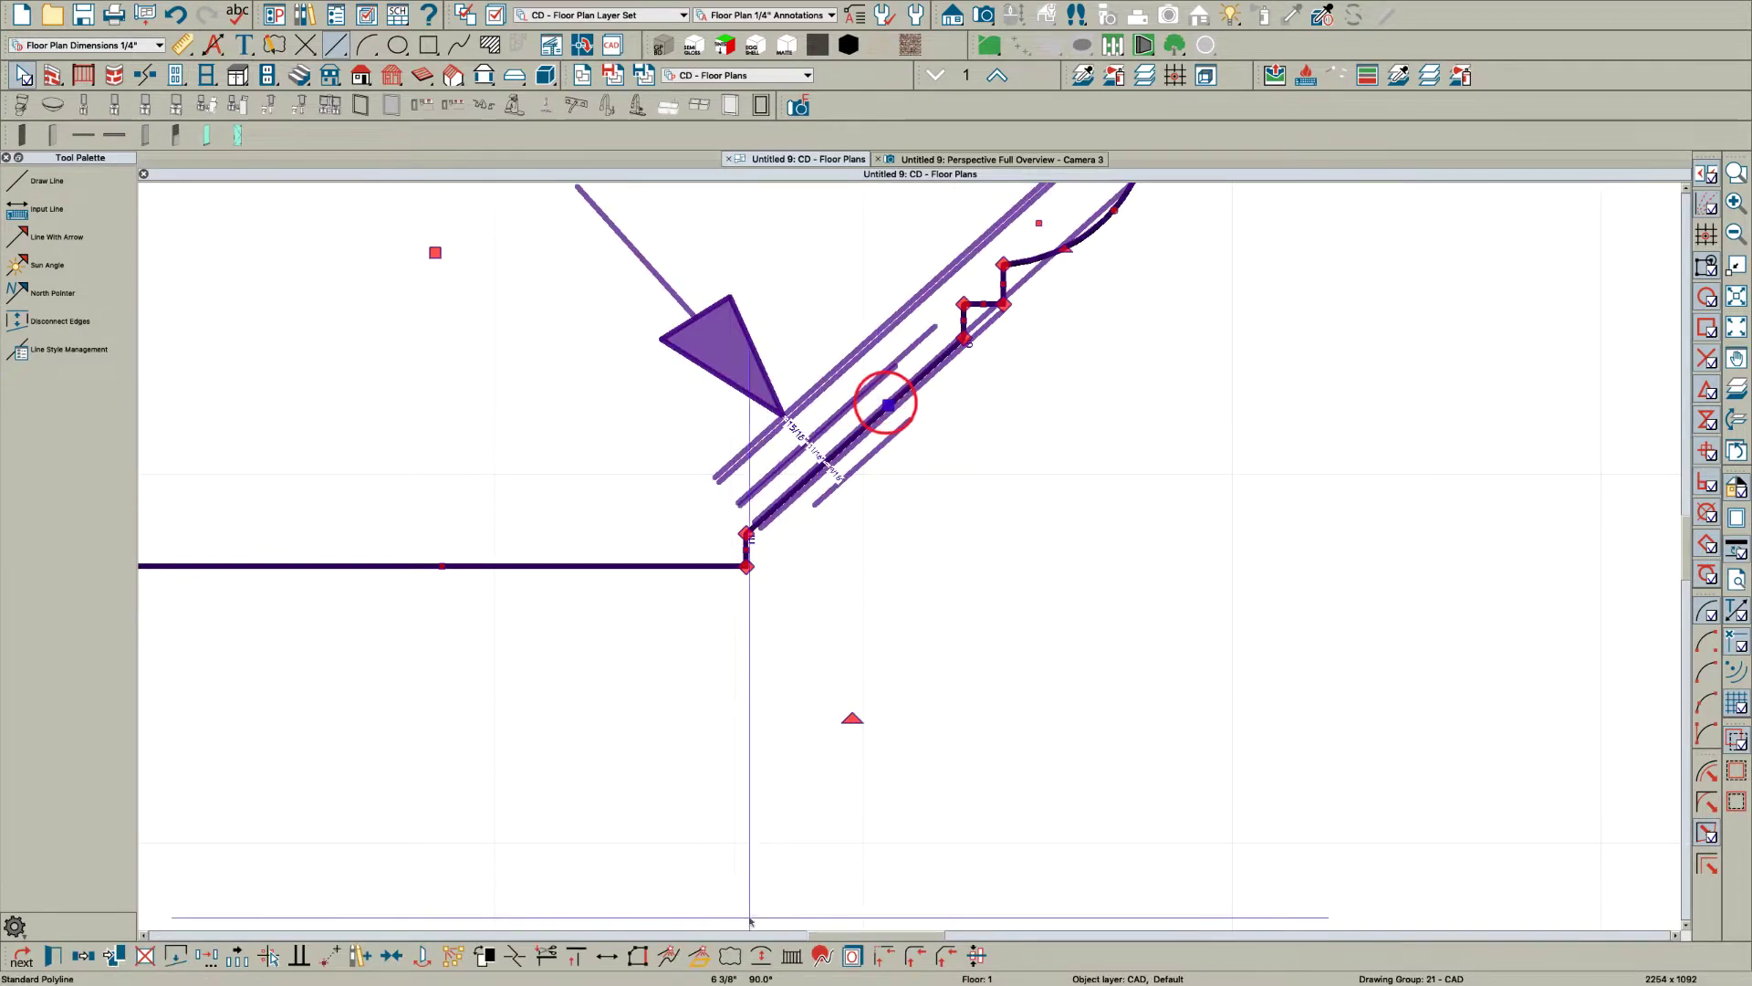
click(763, 956)
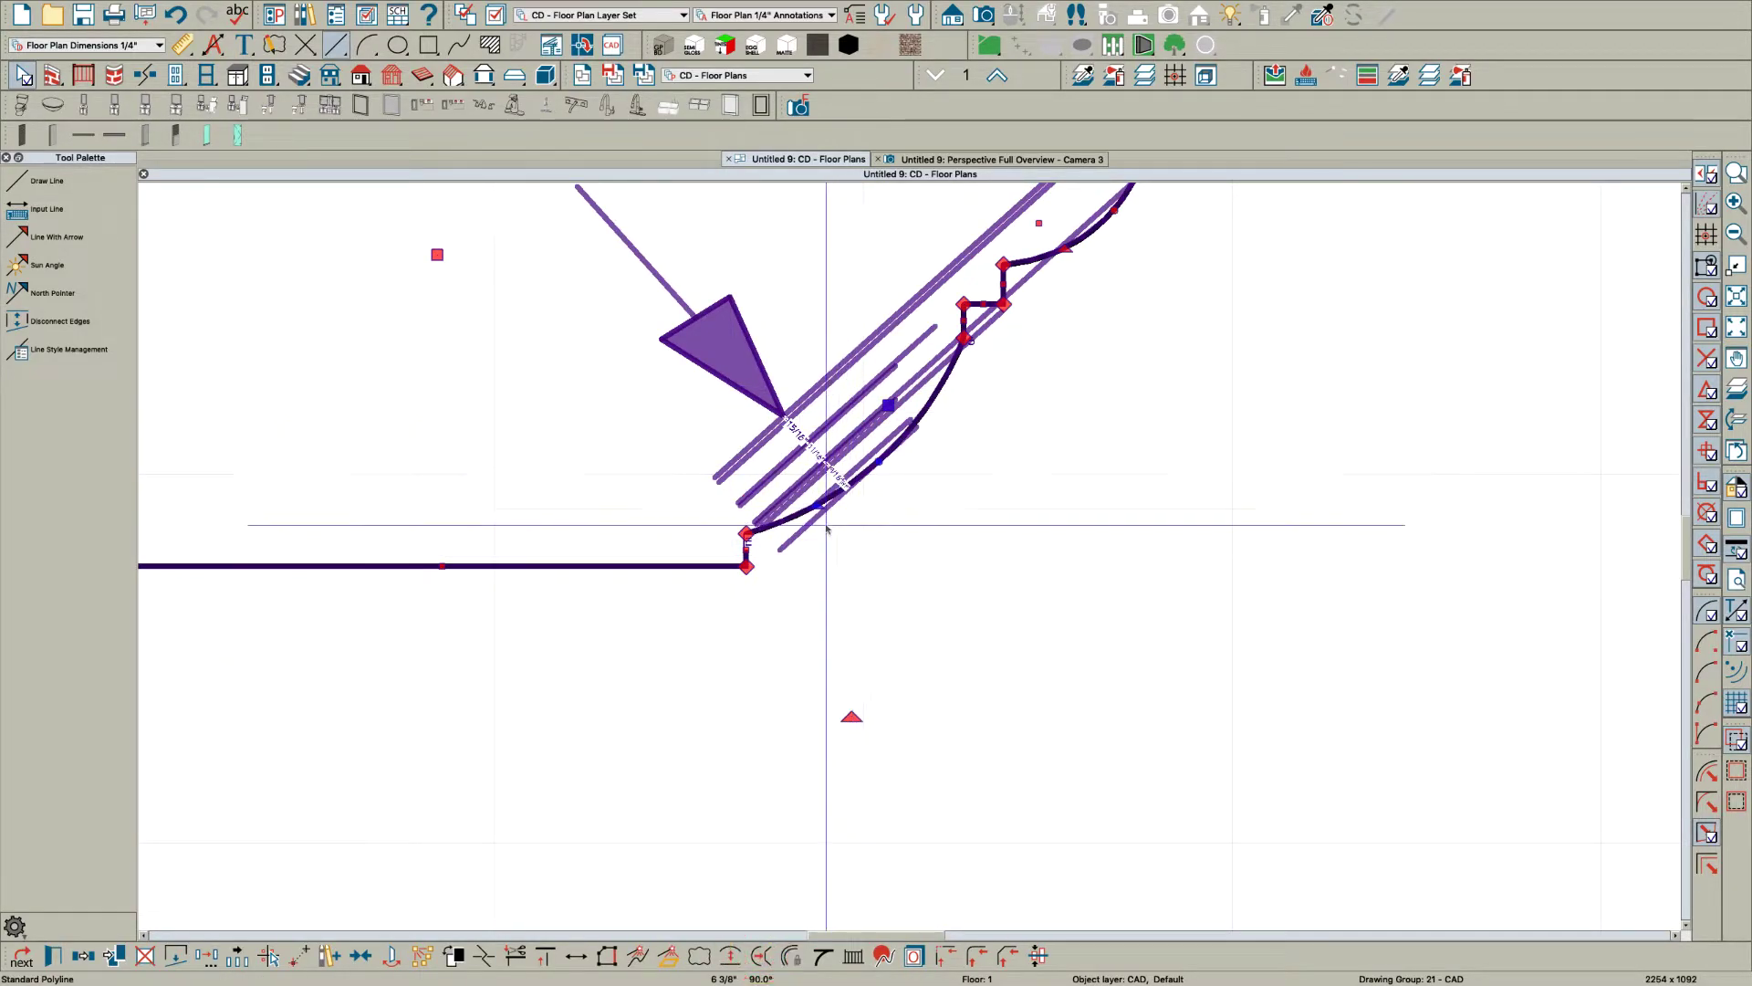
drag(817, 502, 841, 507)
scroll(1060, 548, down, 5)
click(1108, 553)
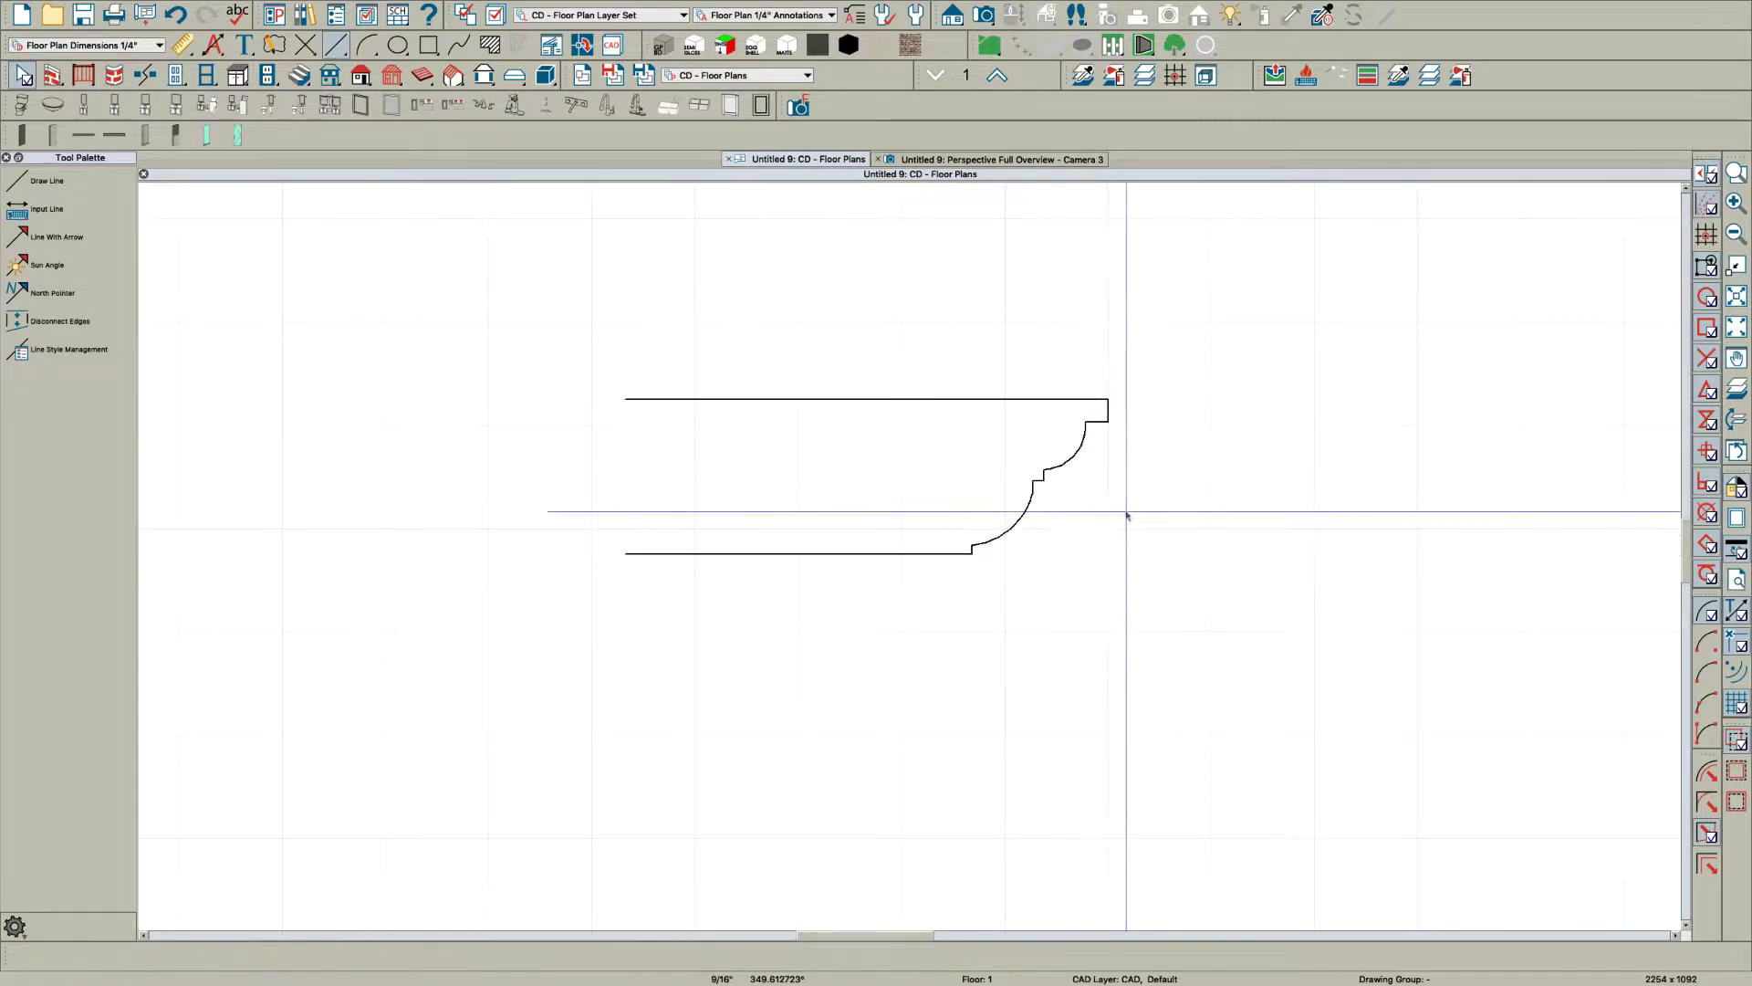
scroll(1099, 488, up, 1)
scroll(990, 463, up, 3)
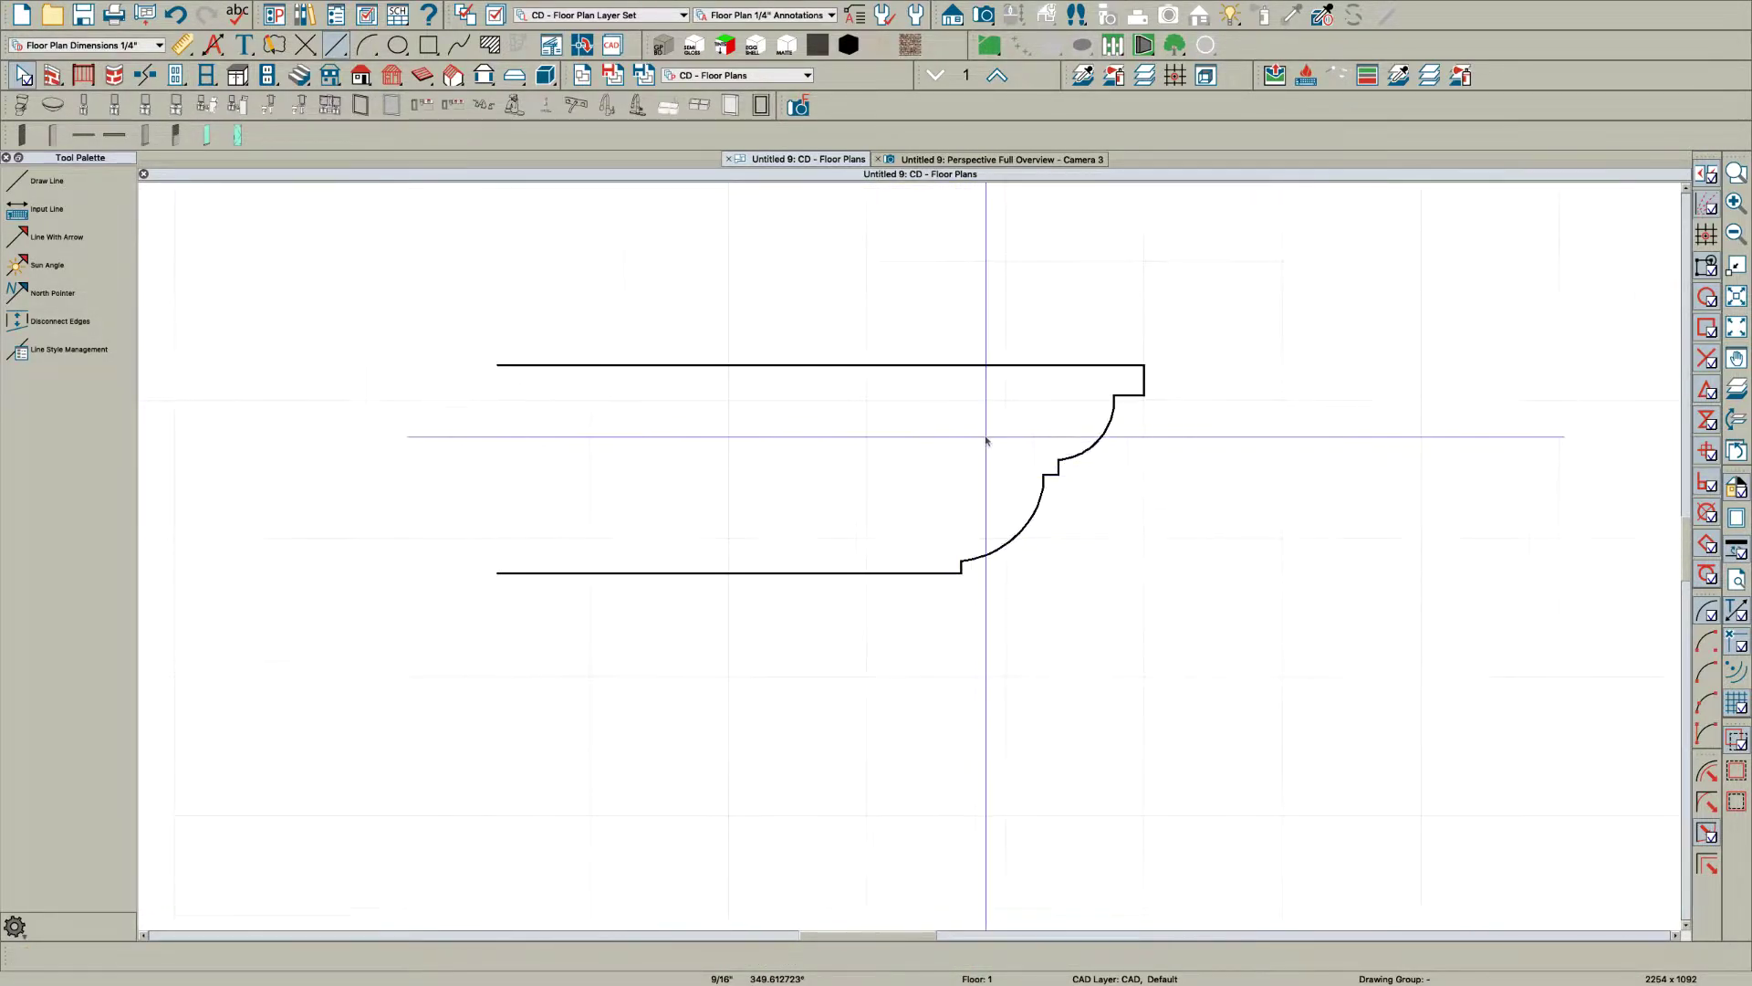
Step: Save the finished profile outline to the user library as RT-Custom2 and switch to the perspective overview
scroll(1146, 560, down, 1)
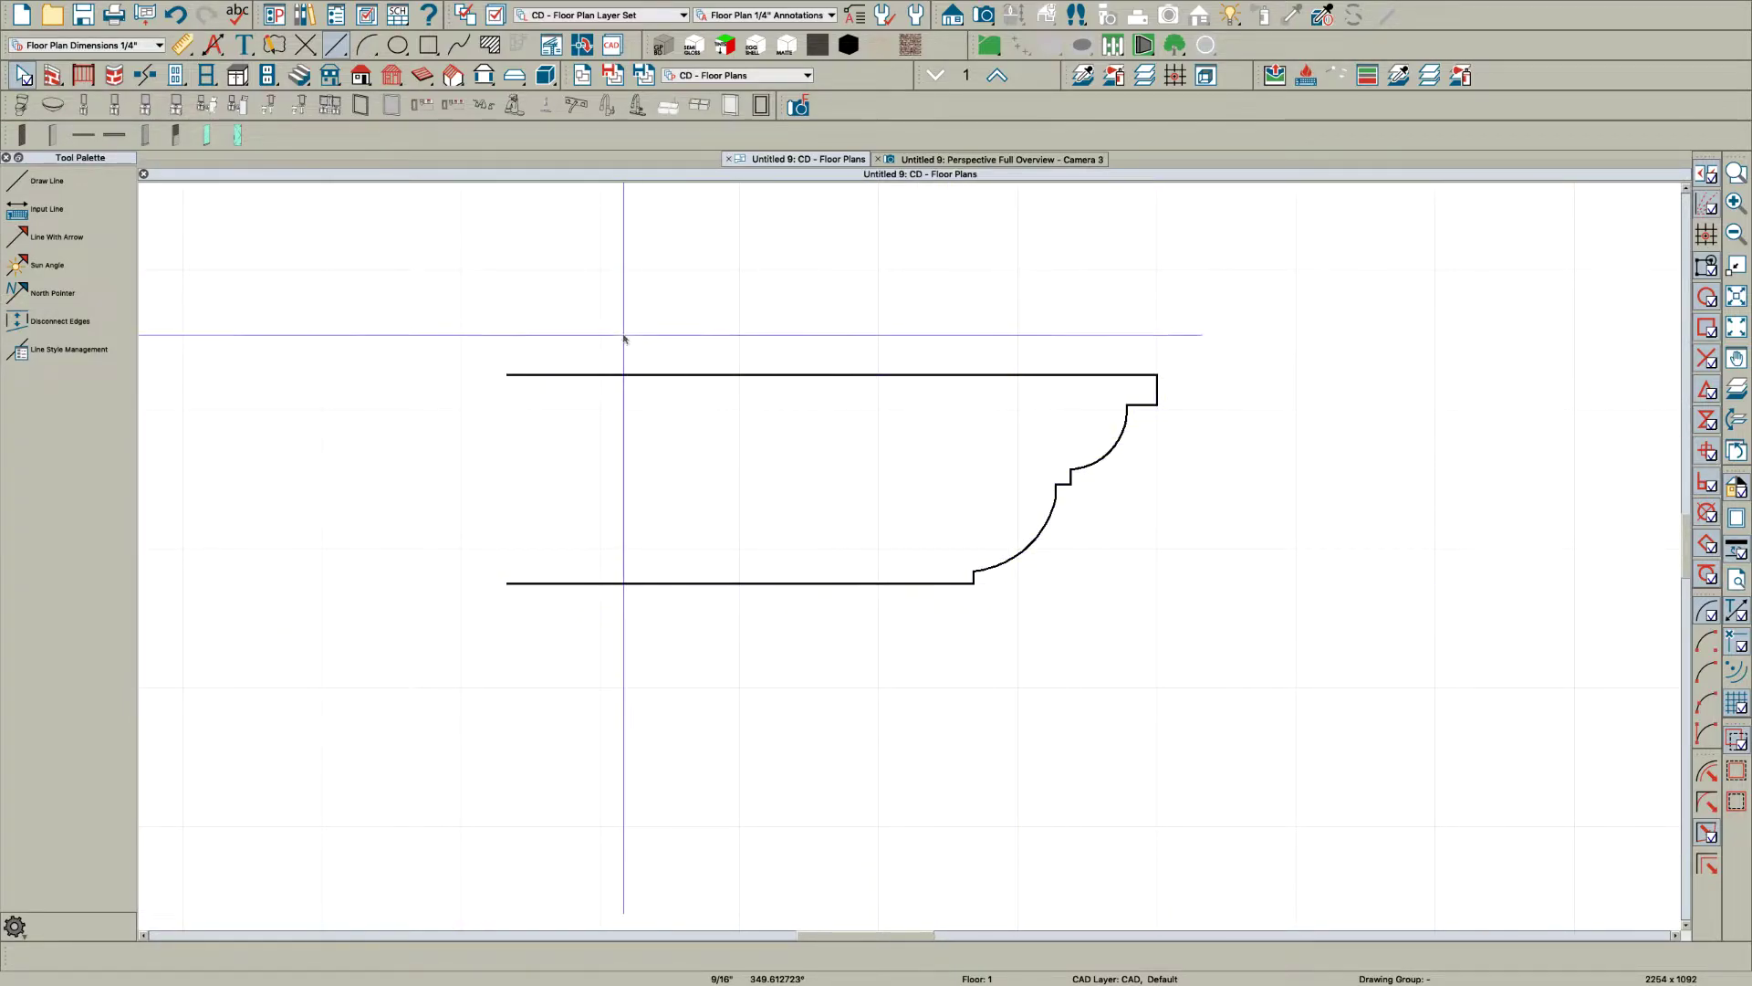
drag(435, 297, 1189, 664)
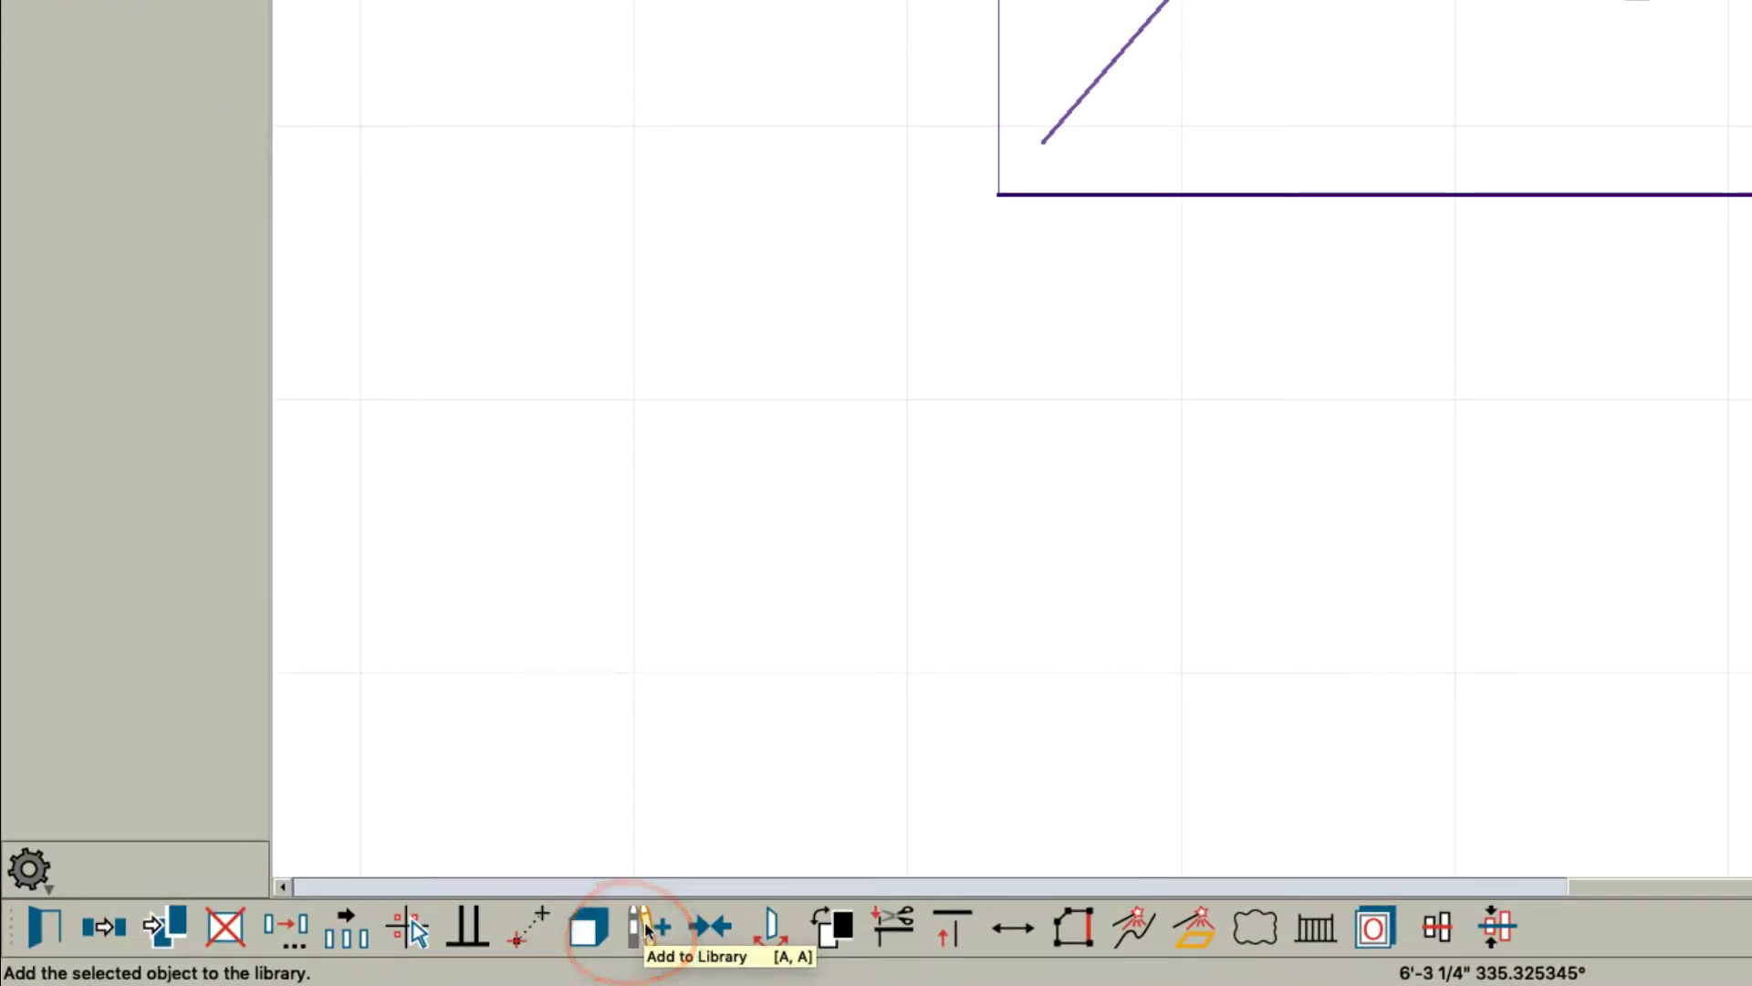
click(645, 929)
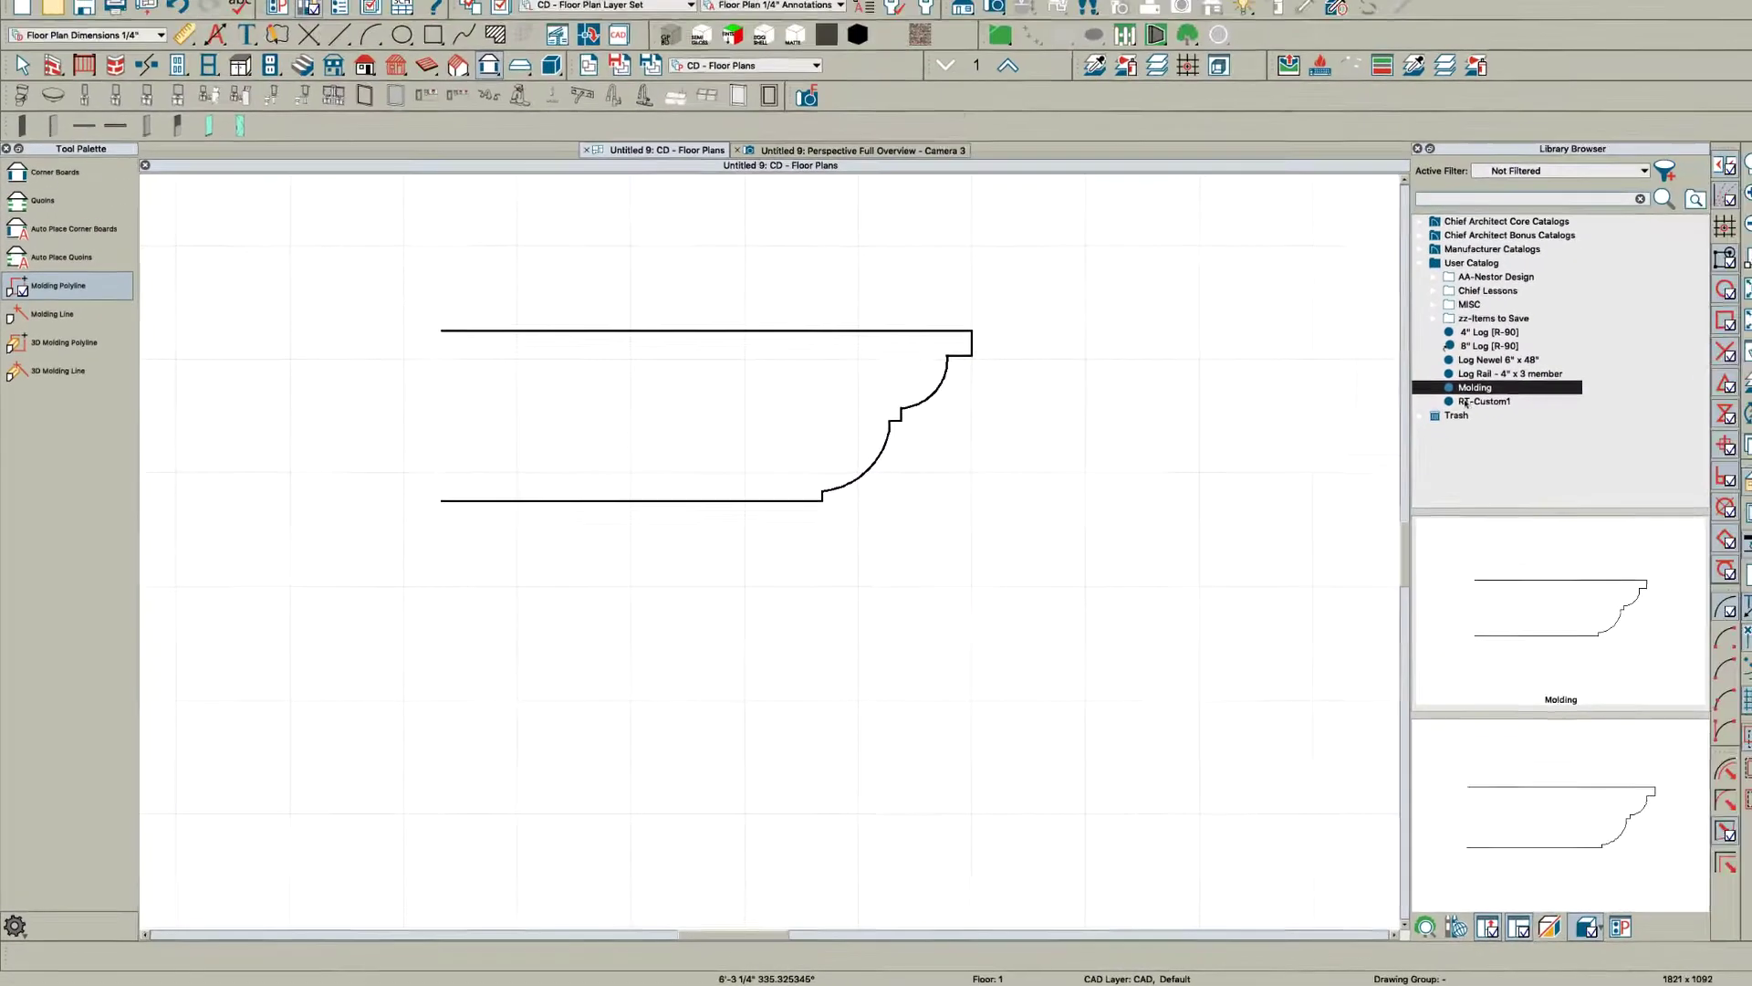
click(1474, 387)
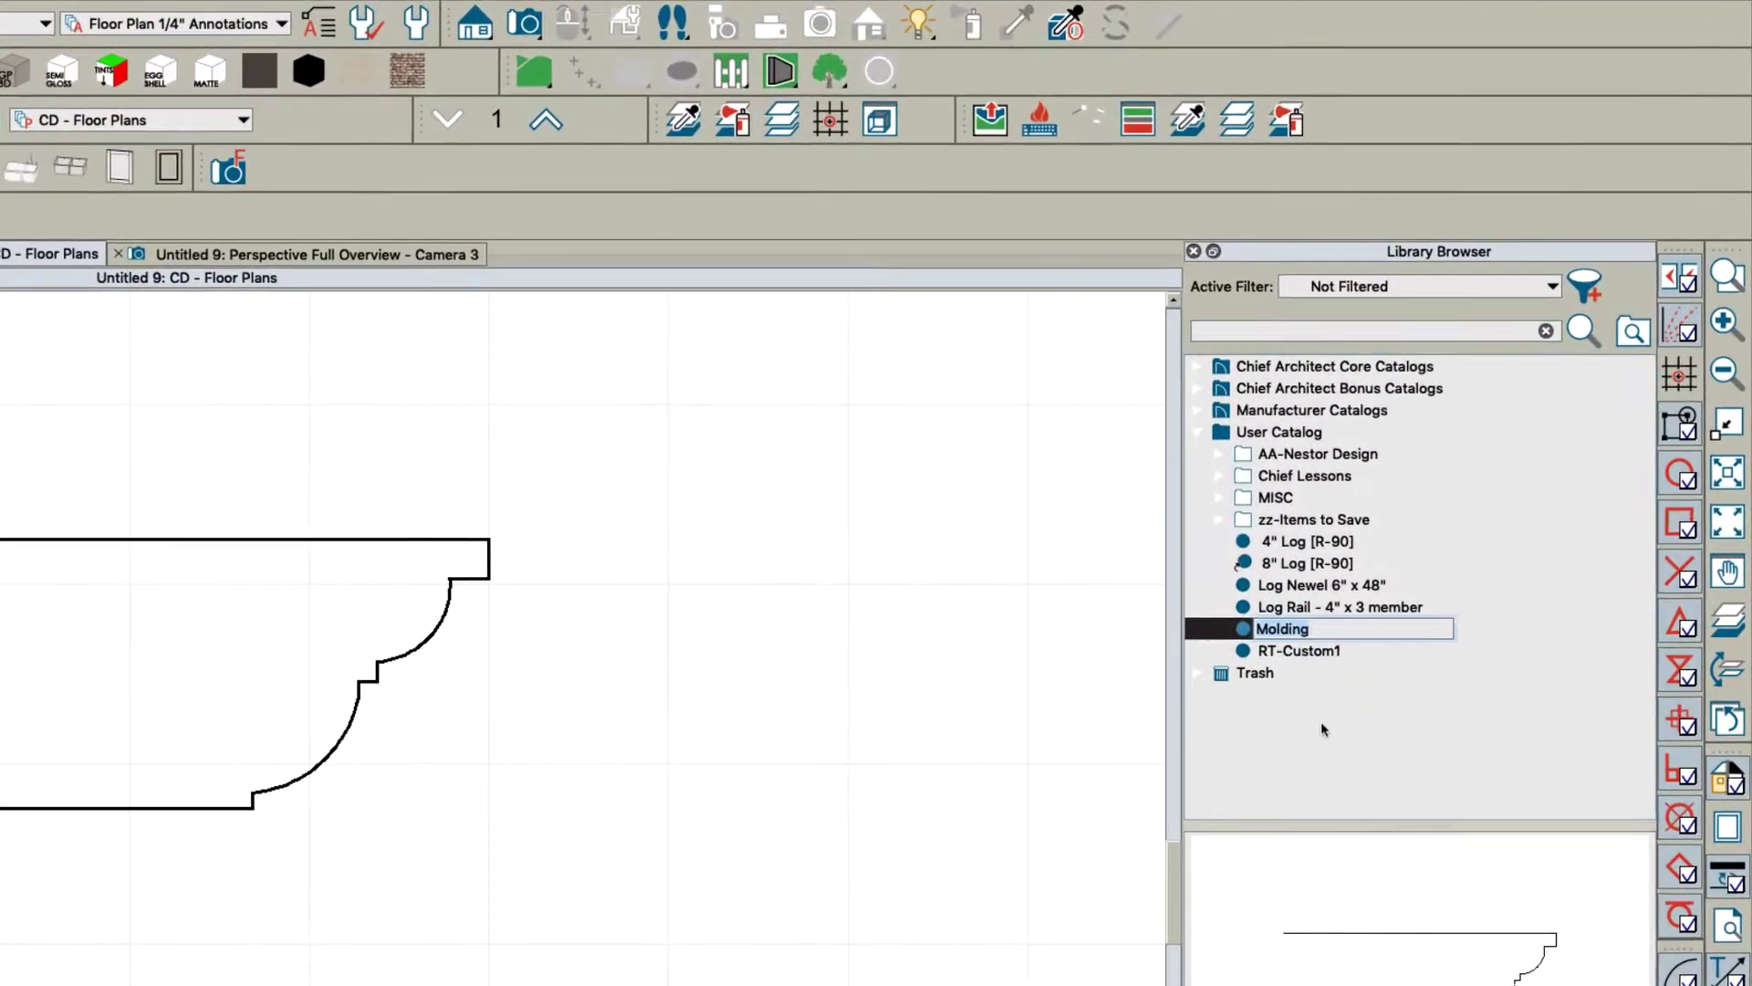
text(RT-Custom2)
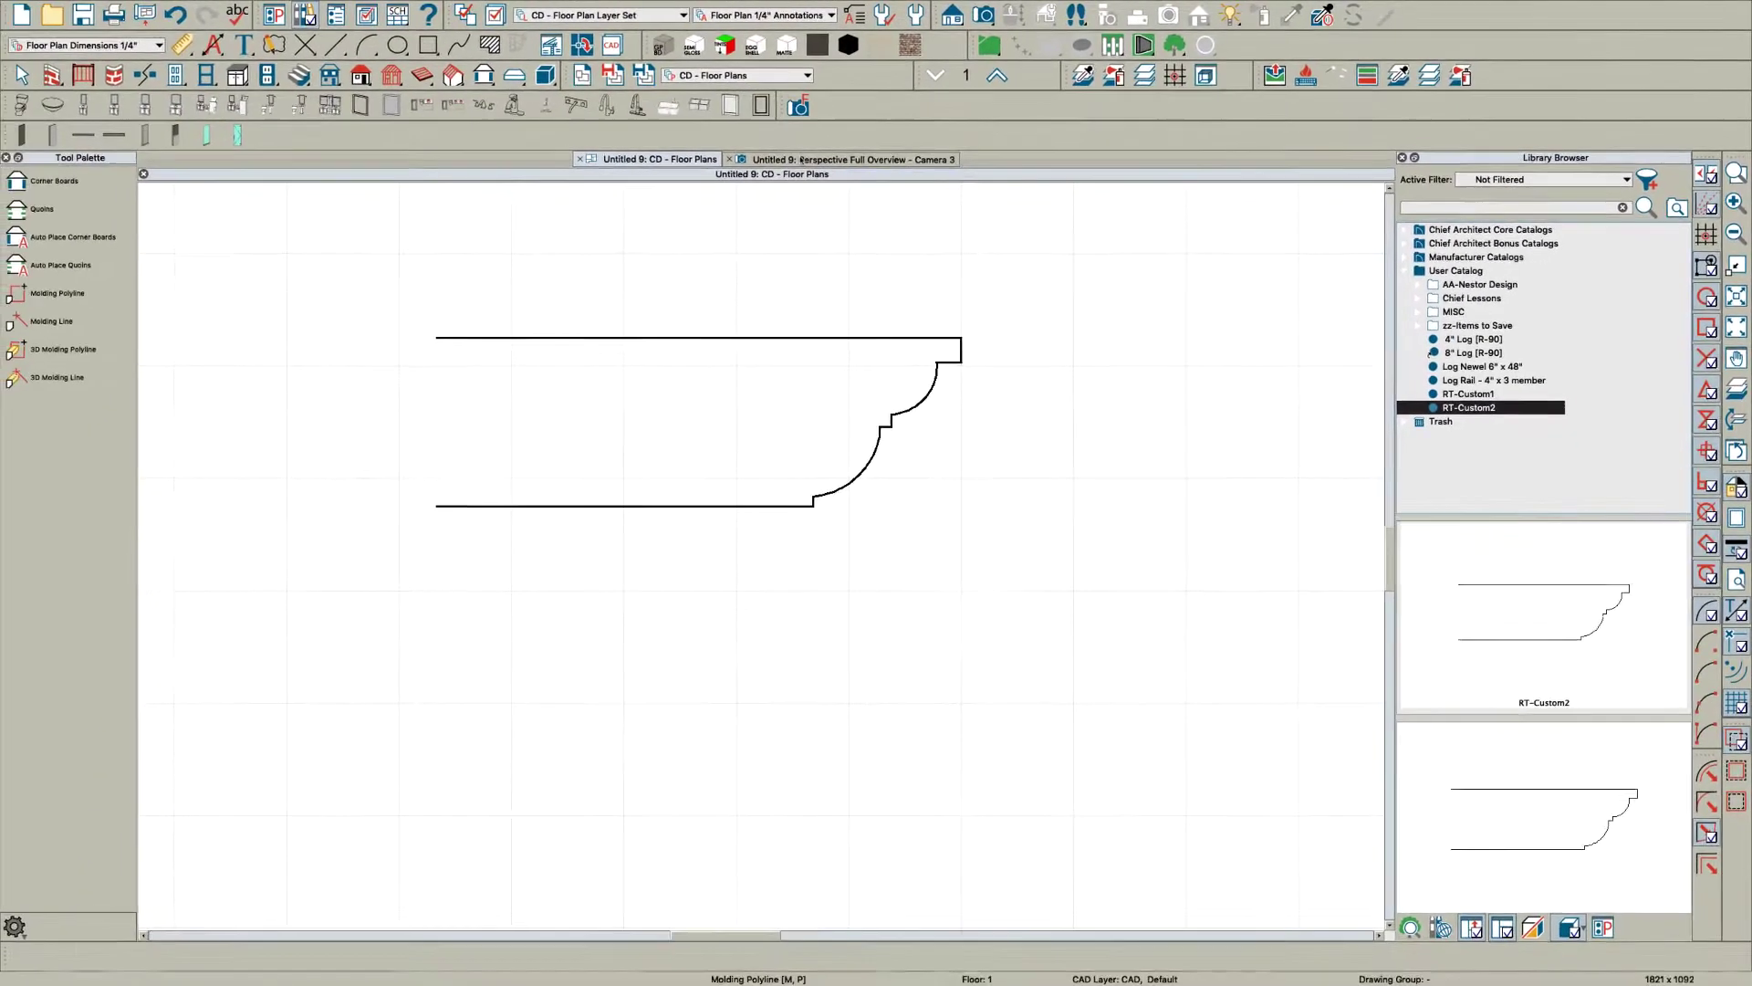
click(800, 159)
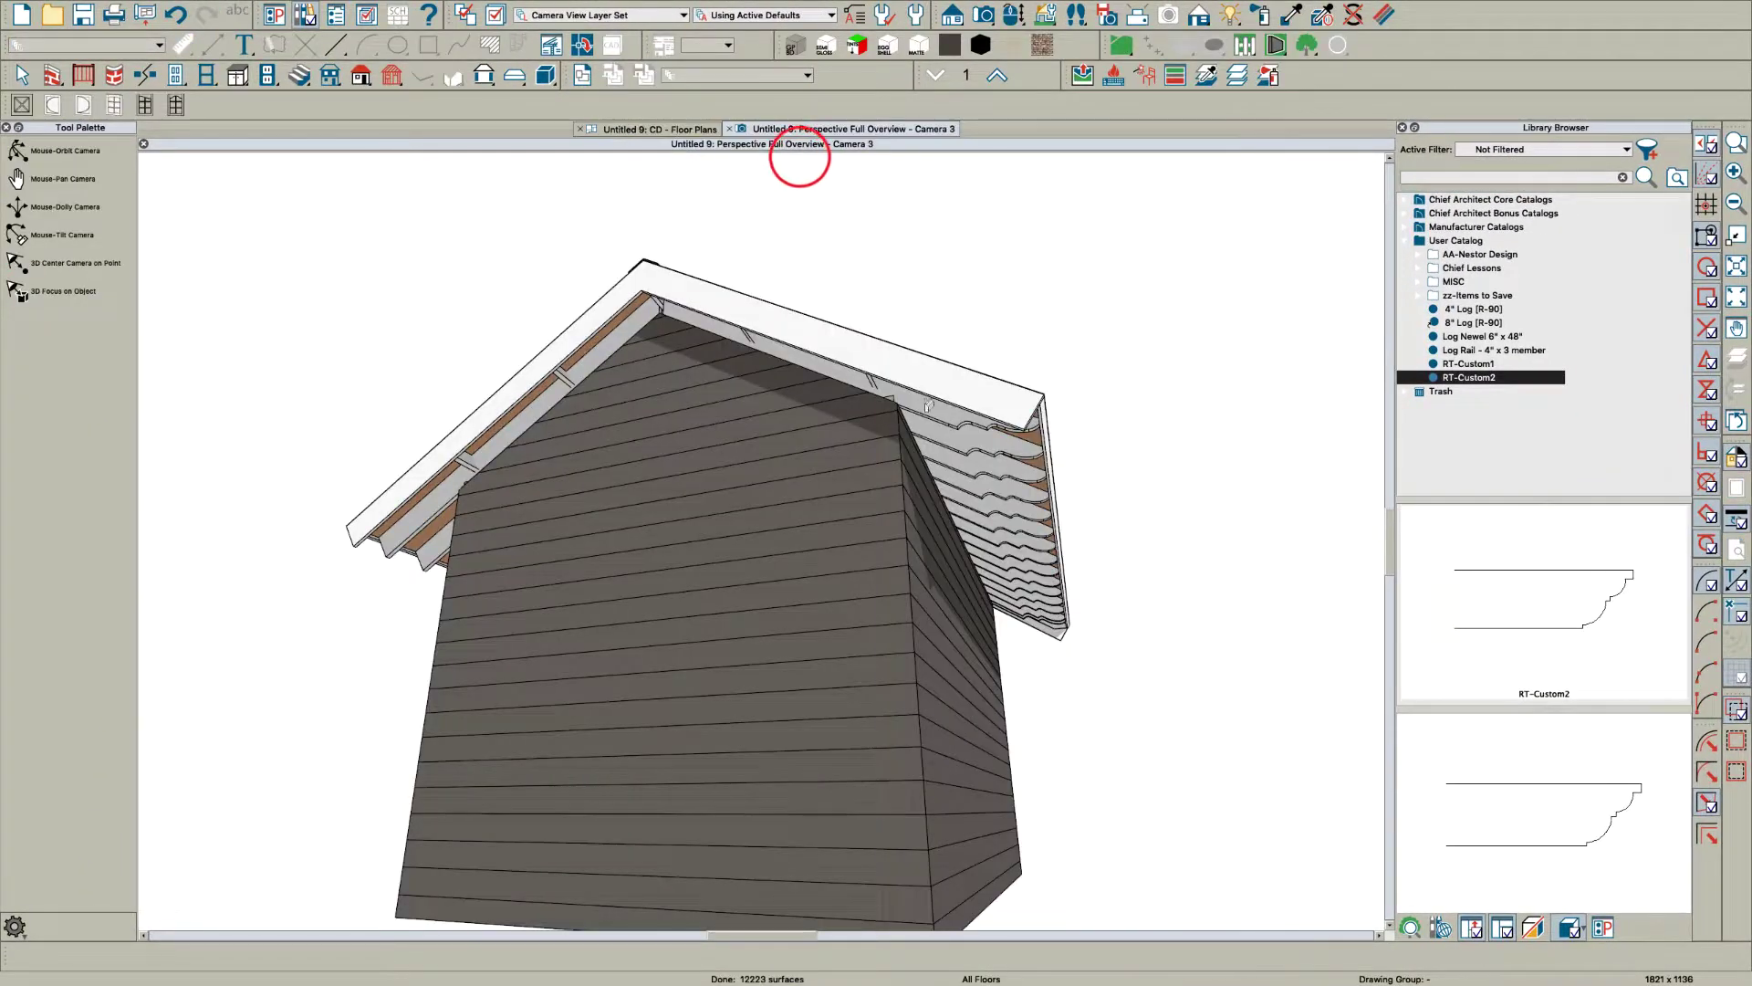
click(973, 386)
double_click(988, 469)
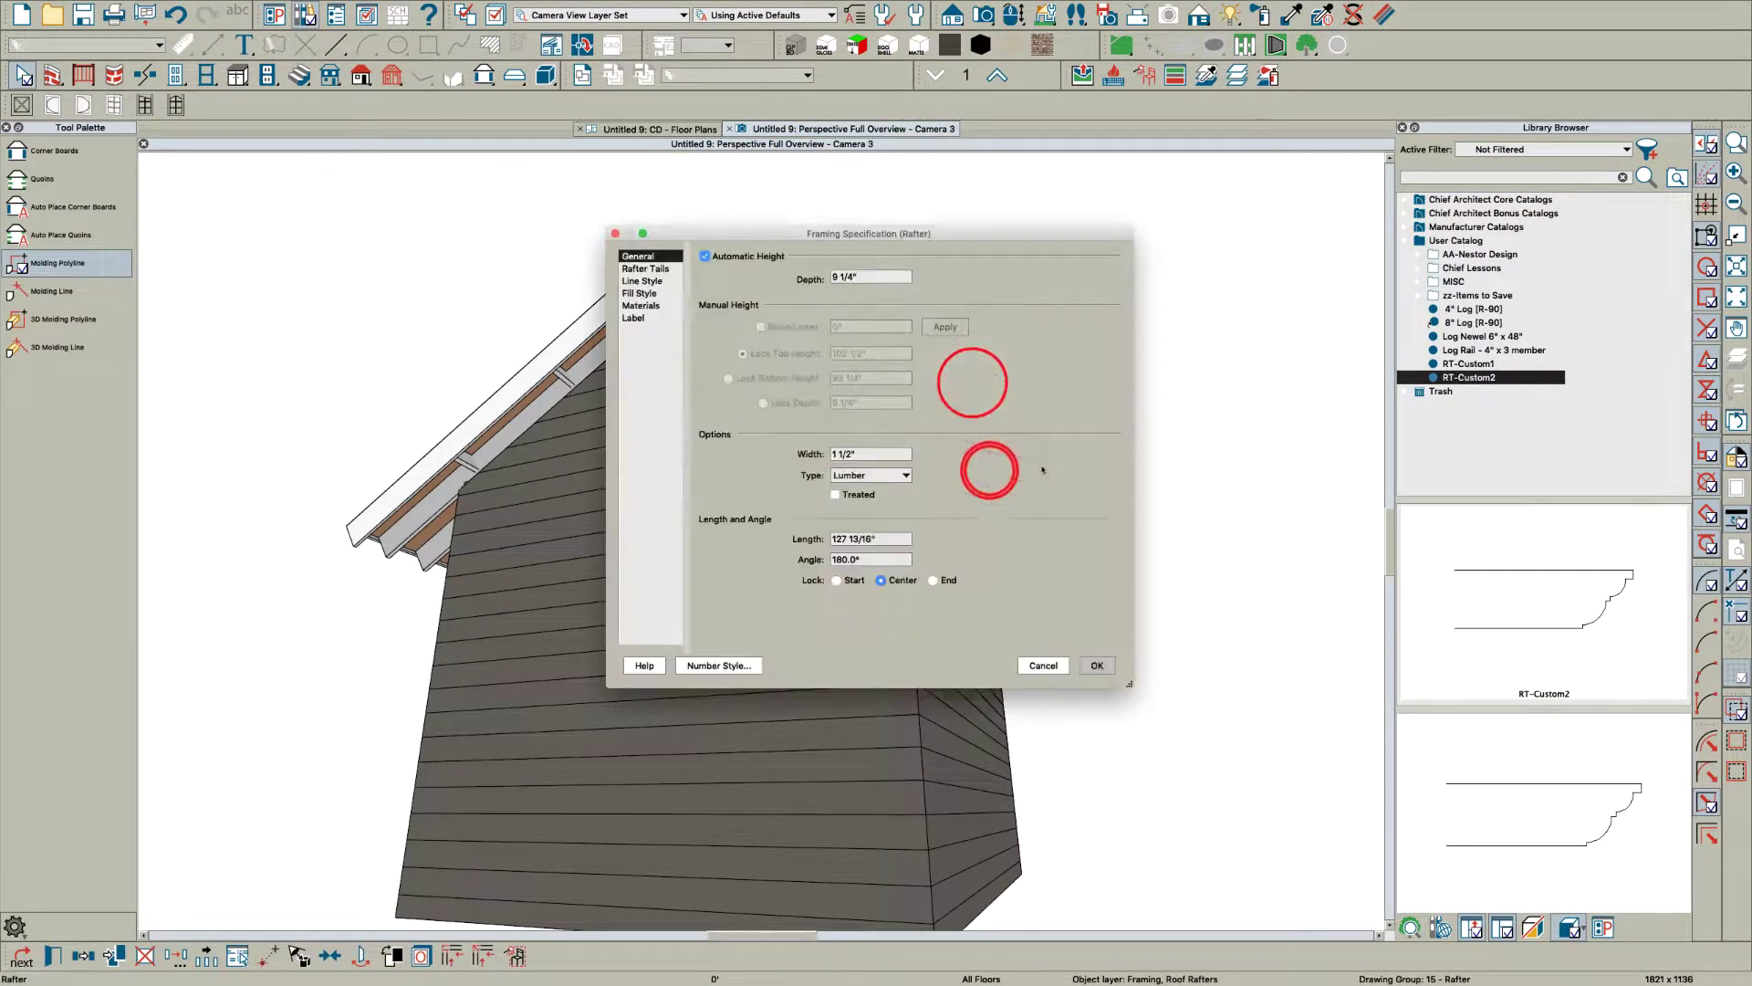
key(Escape)
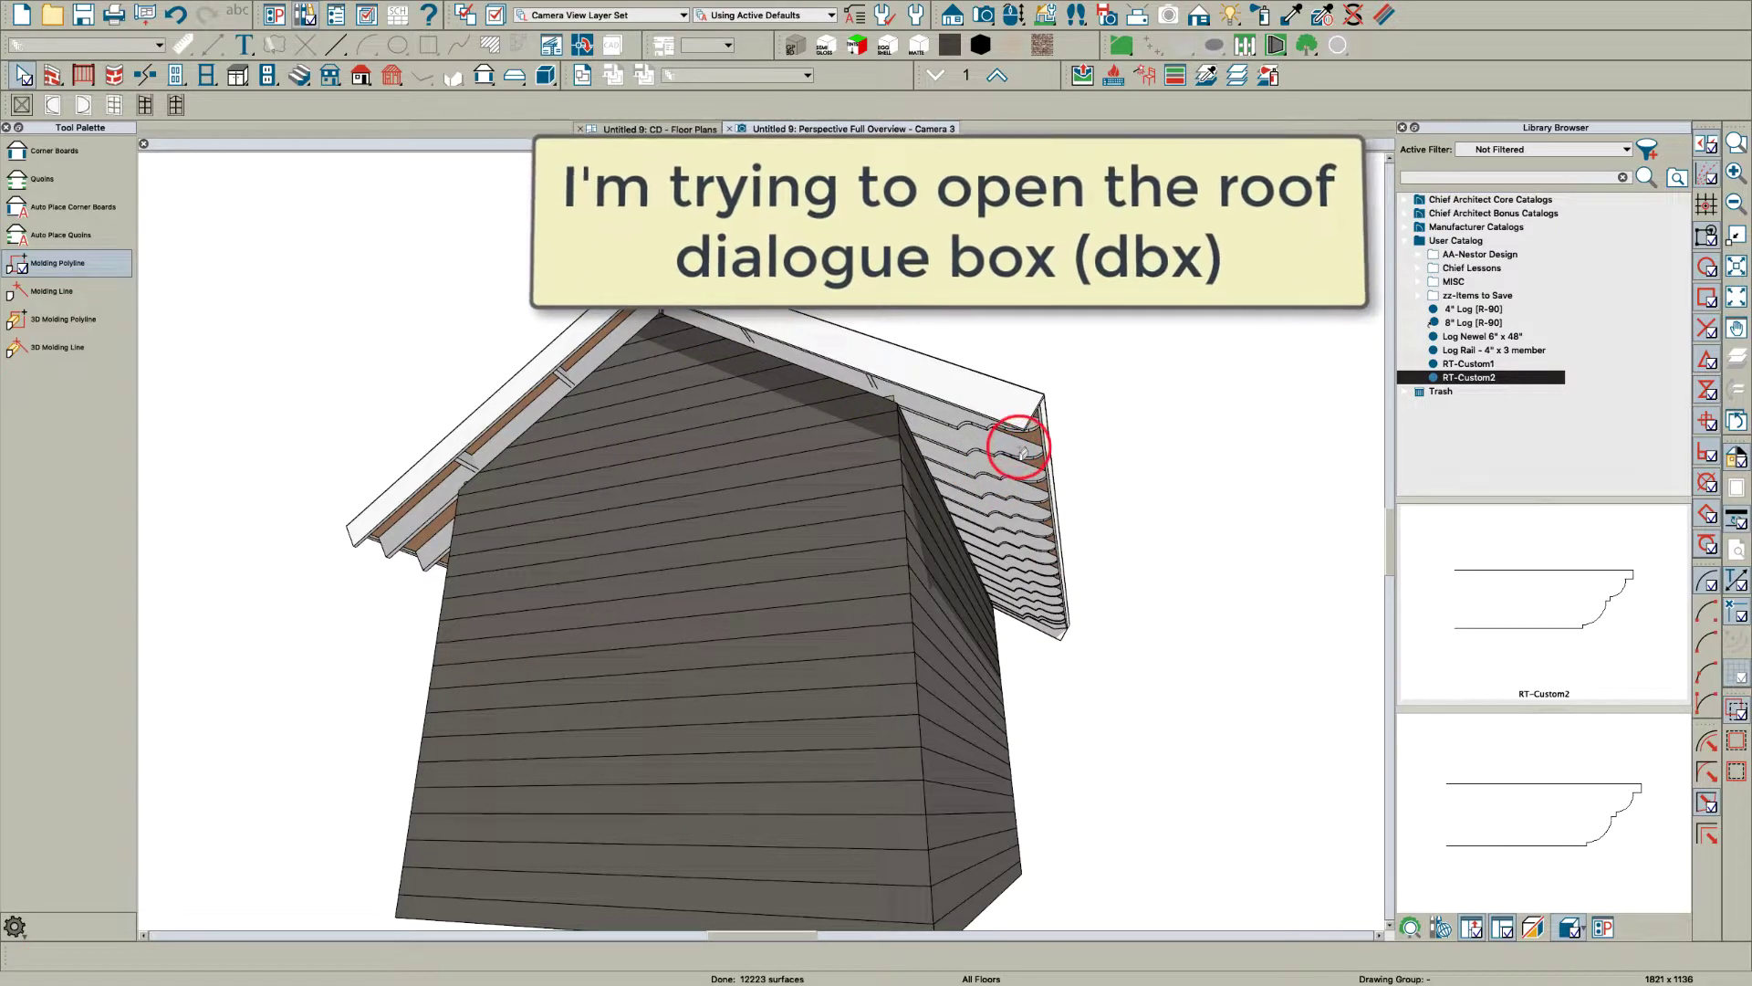
Step: Replace the front-facing roof plane's RT13 rafter tail profile with RT-Custom2 from the user catalog
key(space)
drag(1018, 446, 974, 590)
double_click(973, 598)
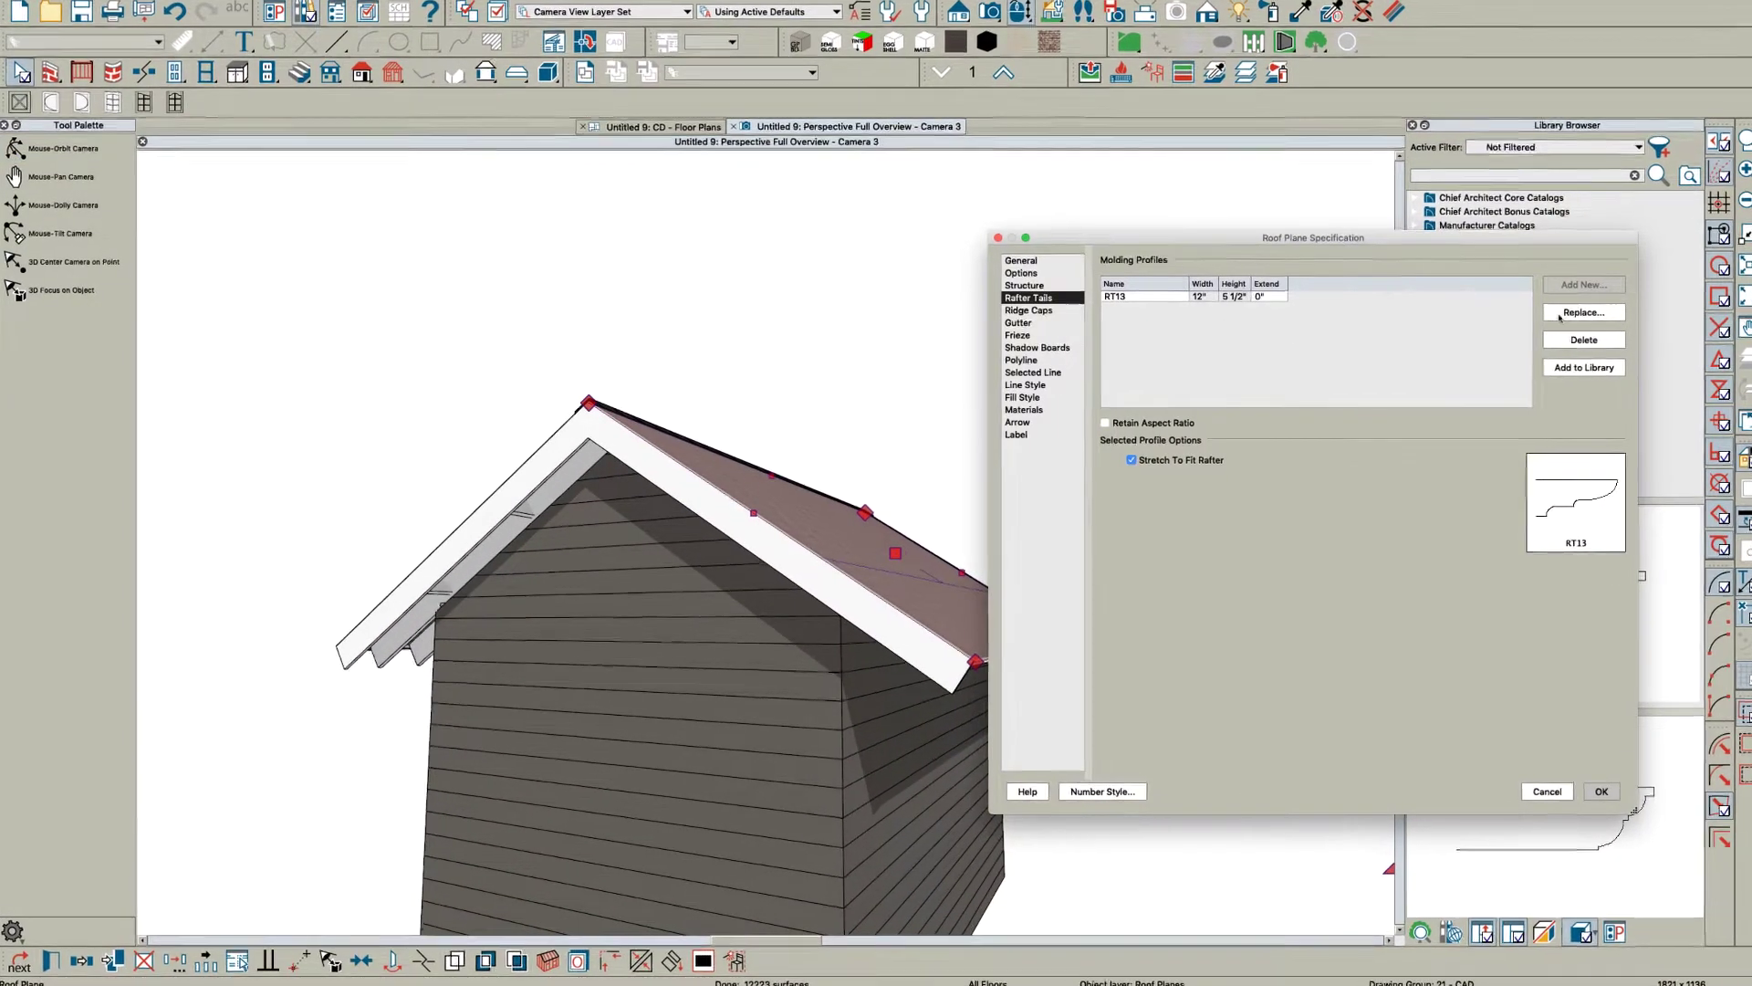
click(1569, 313)
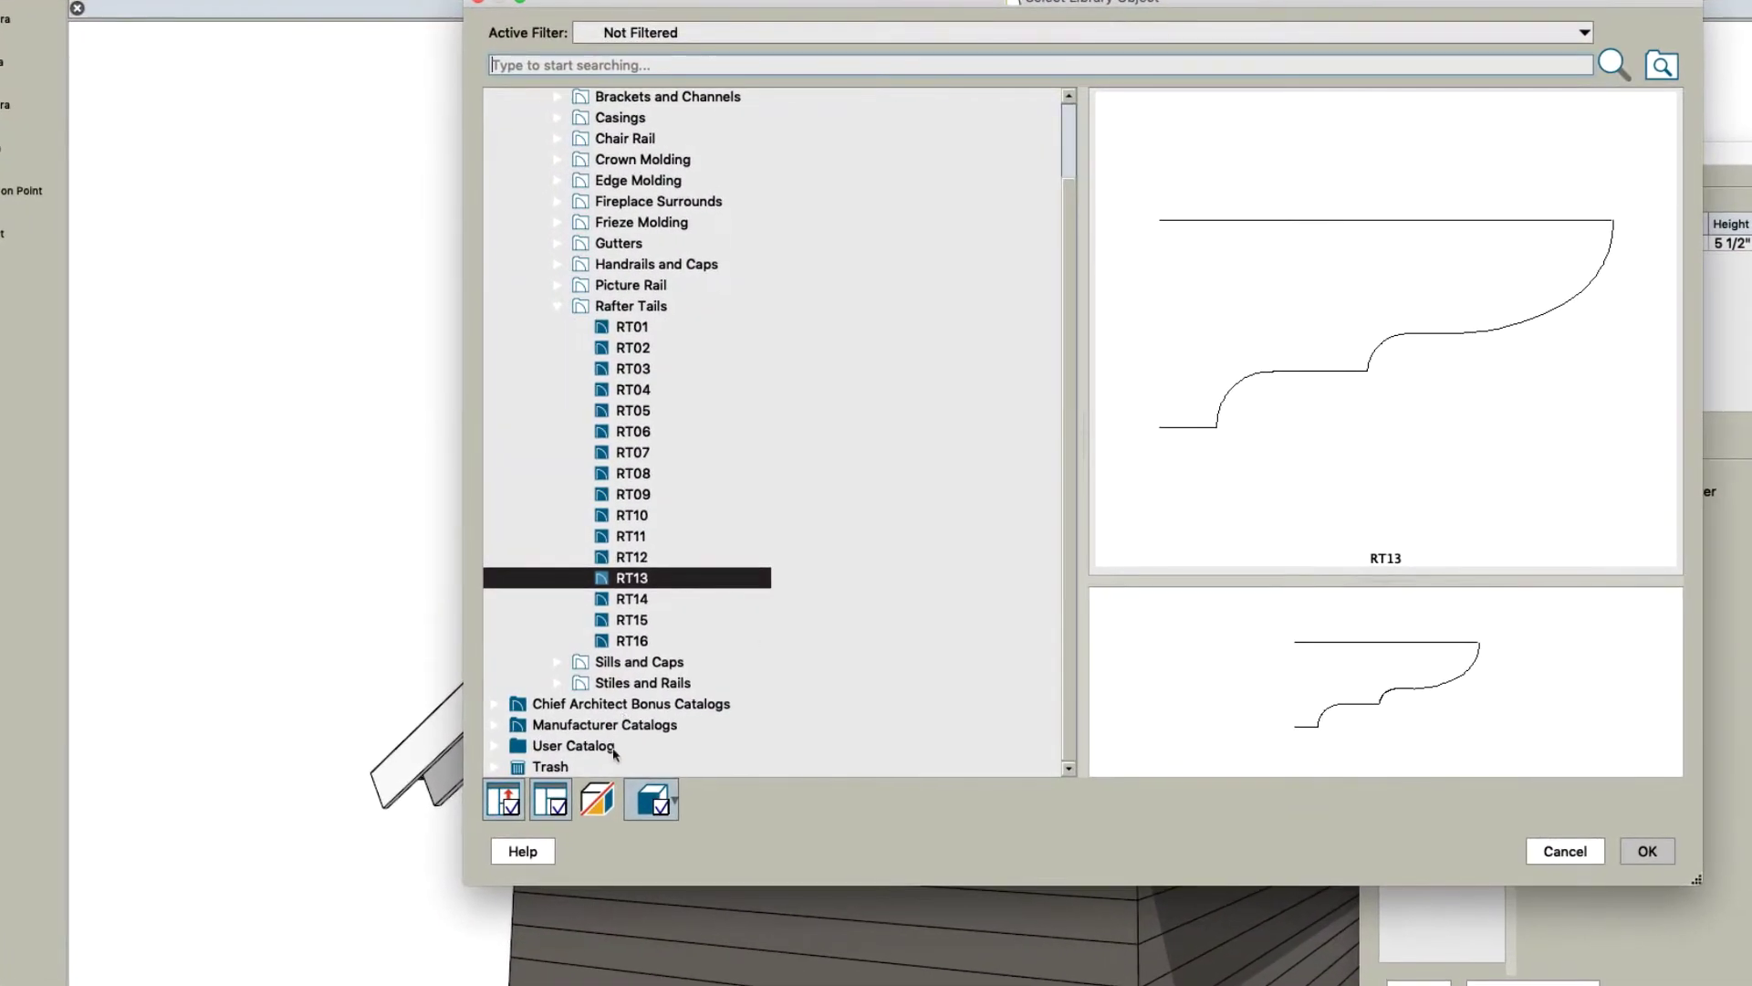
double_click(579, 747)
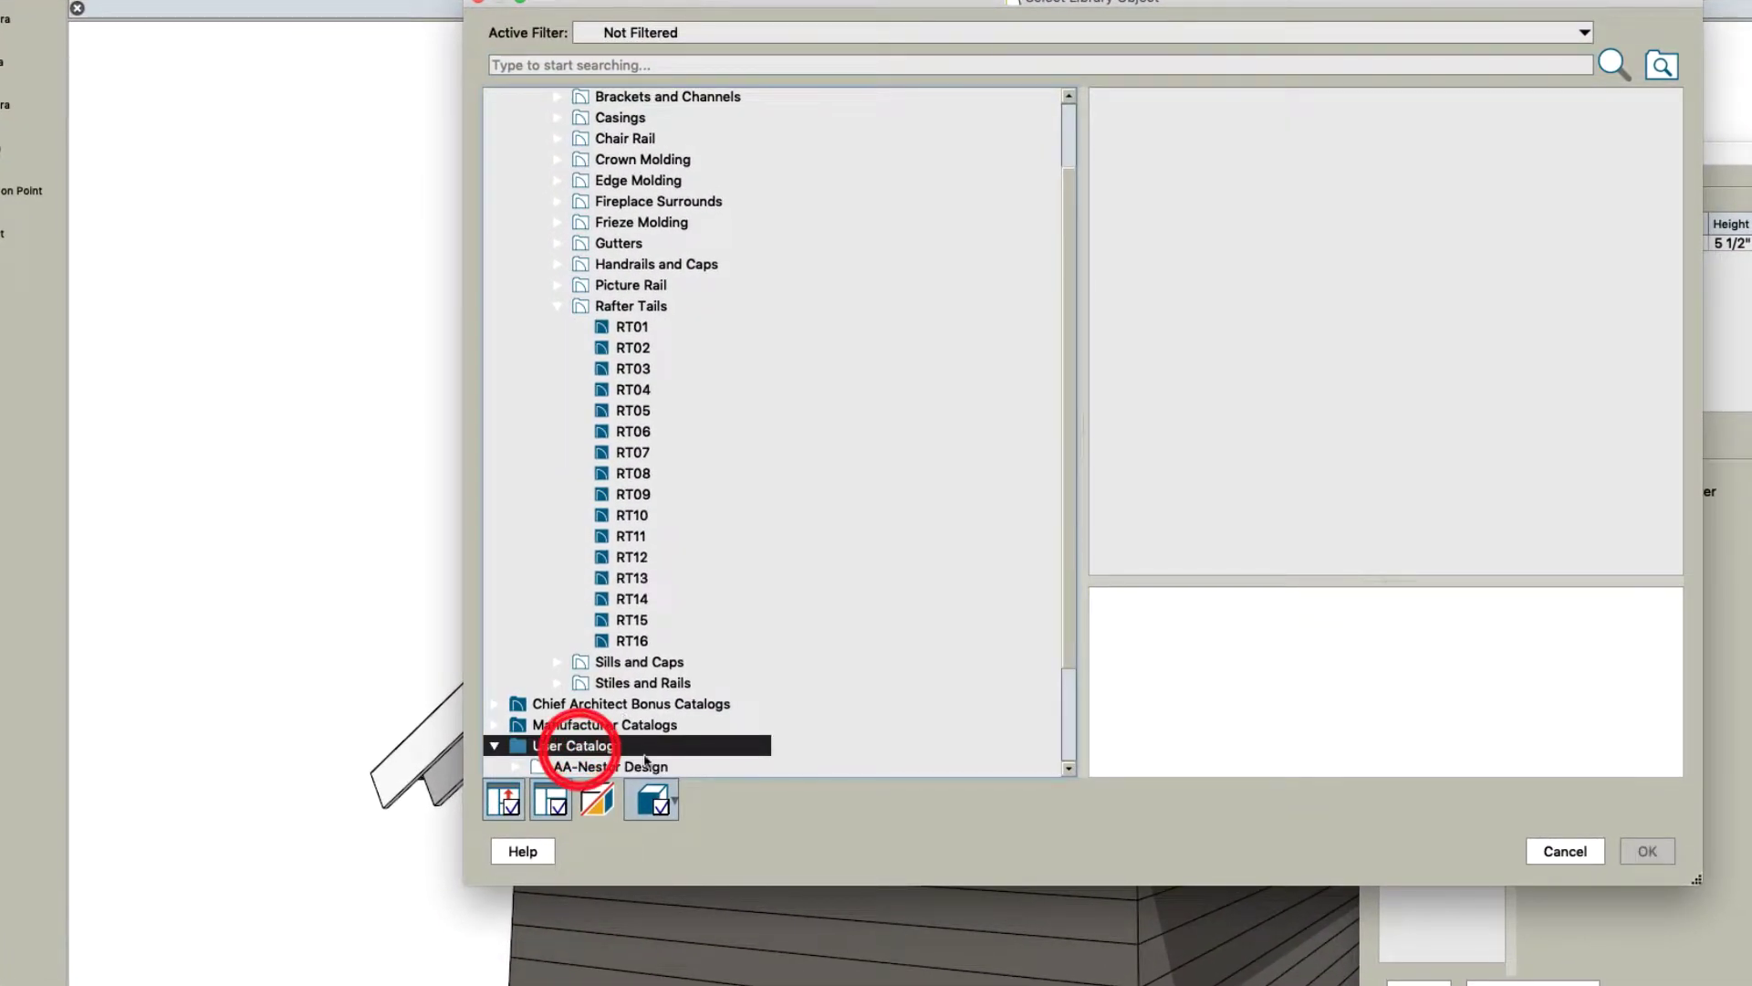
click(626, 745)
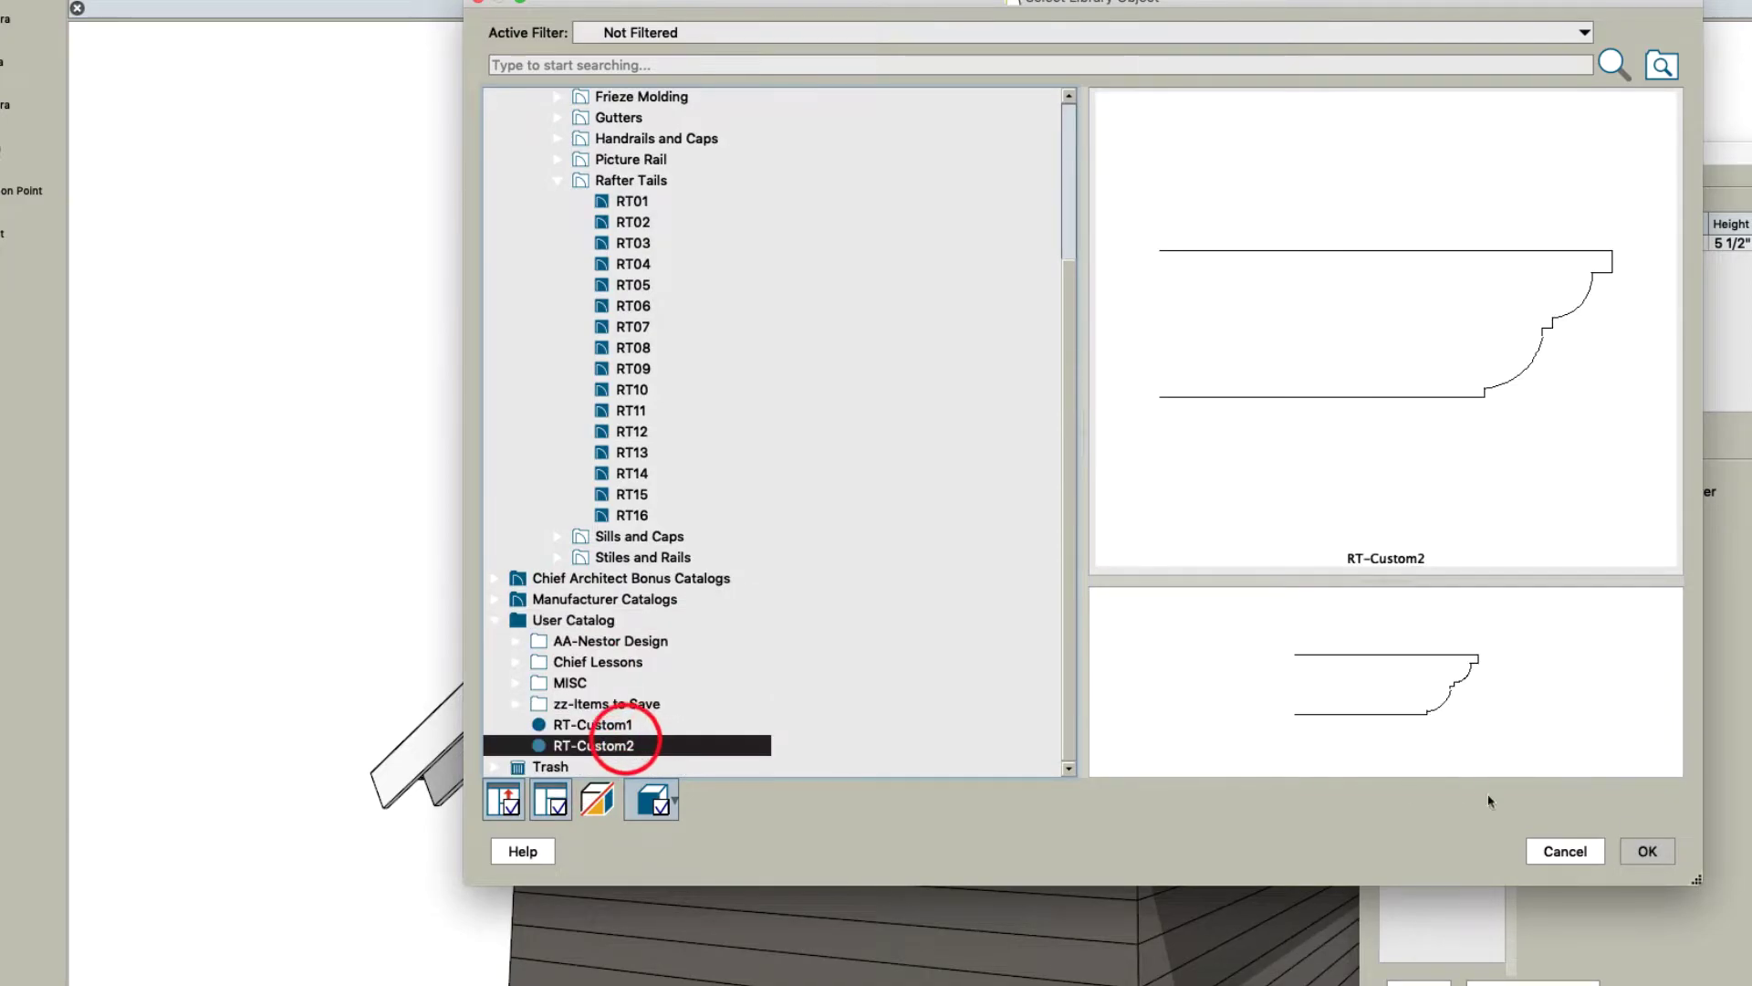
click(1647, 851)
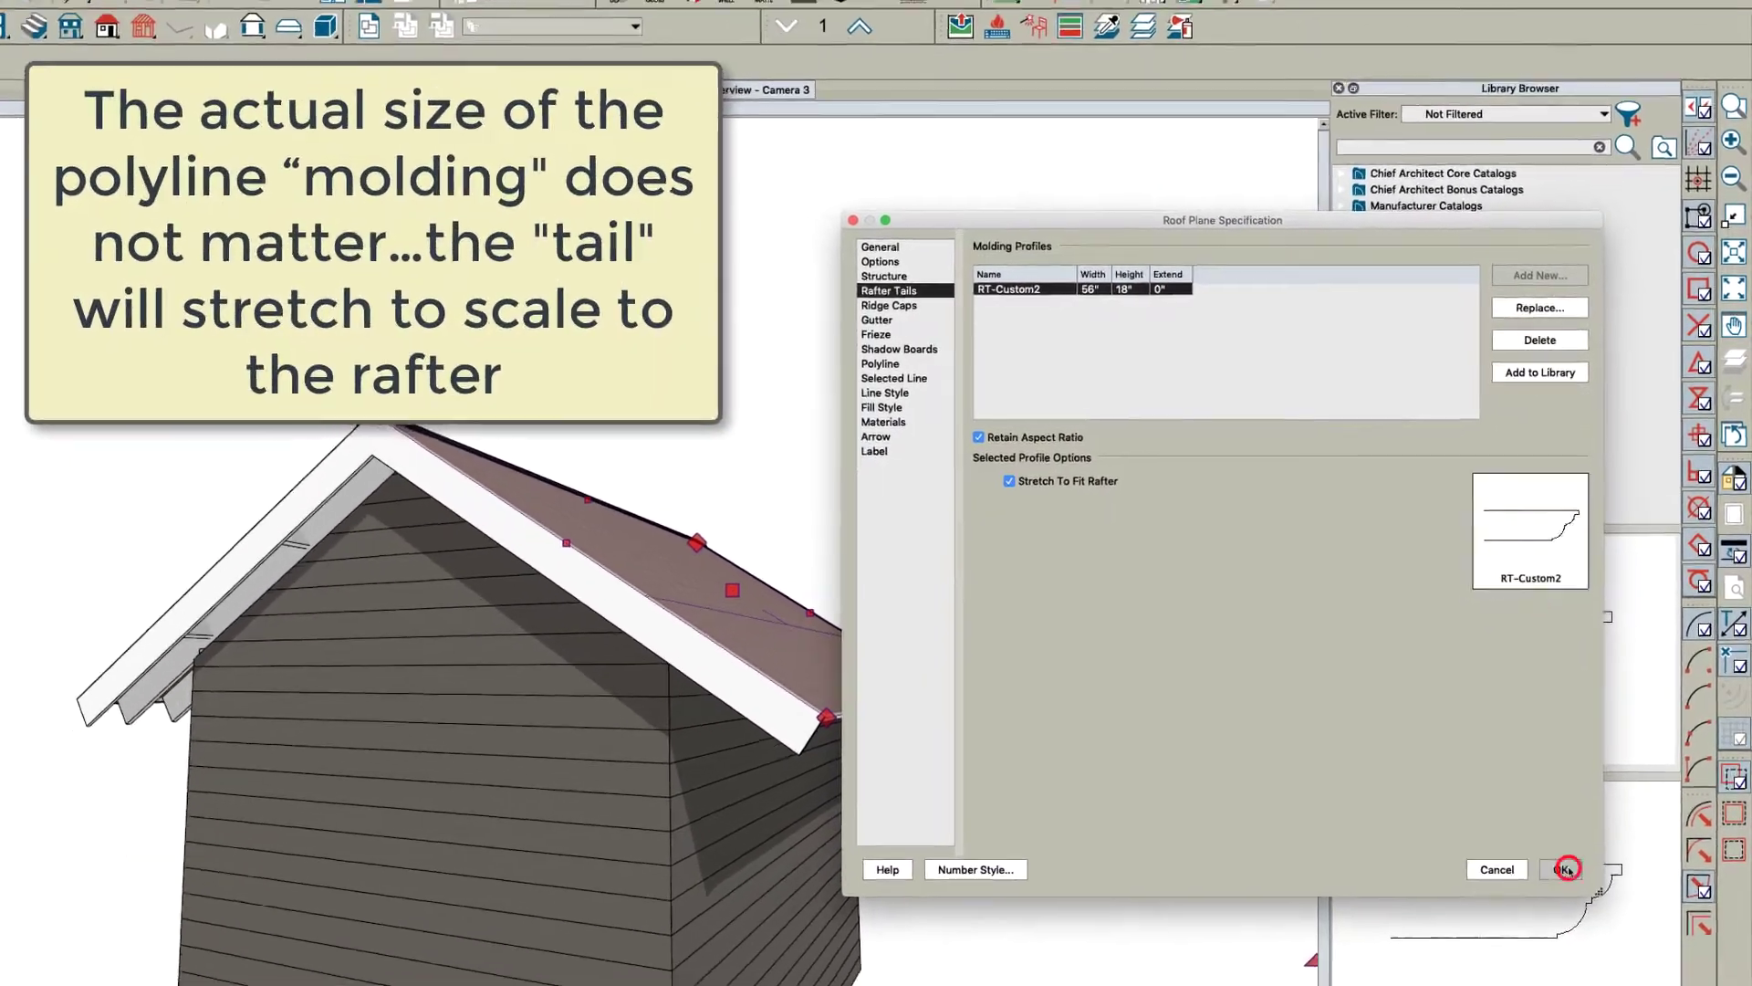
click(1565, 868)
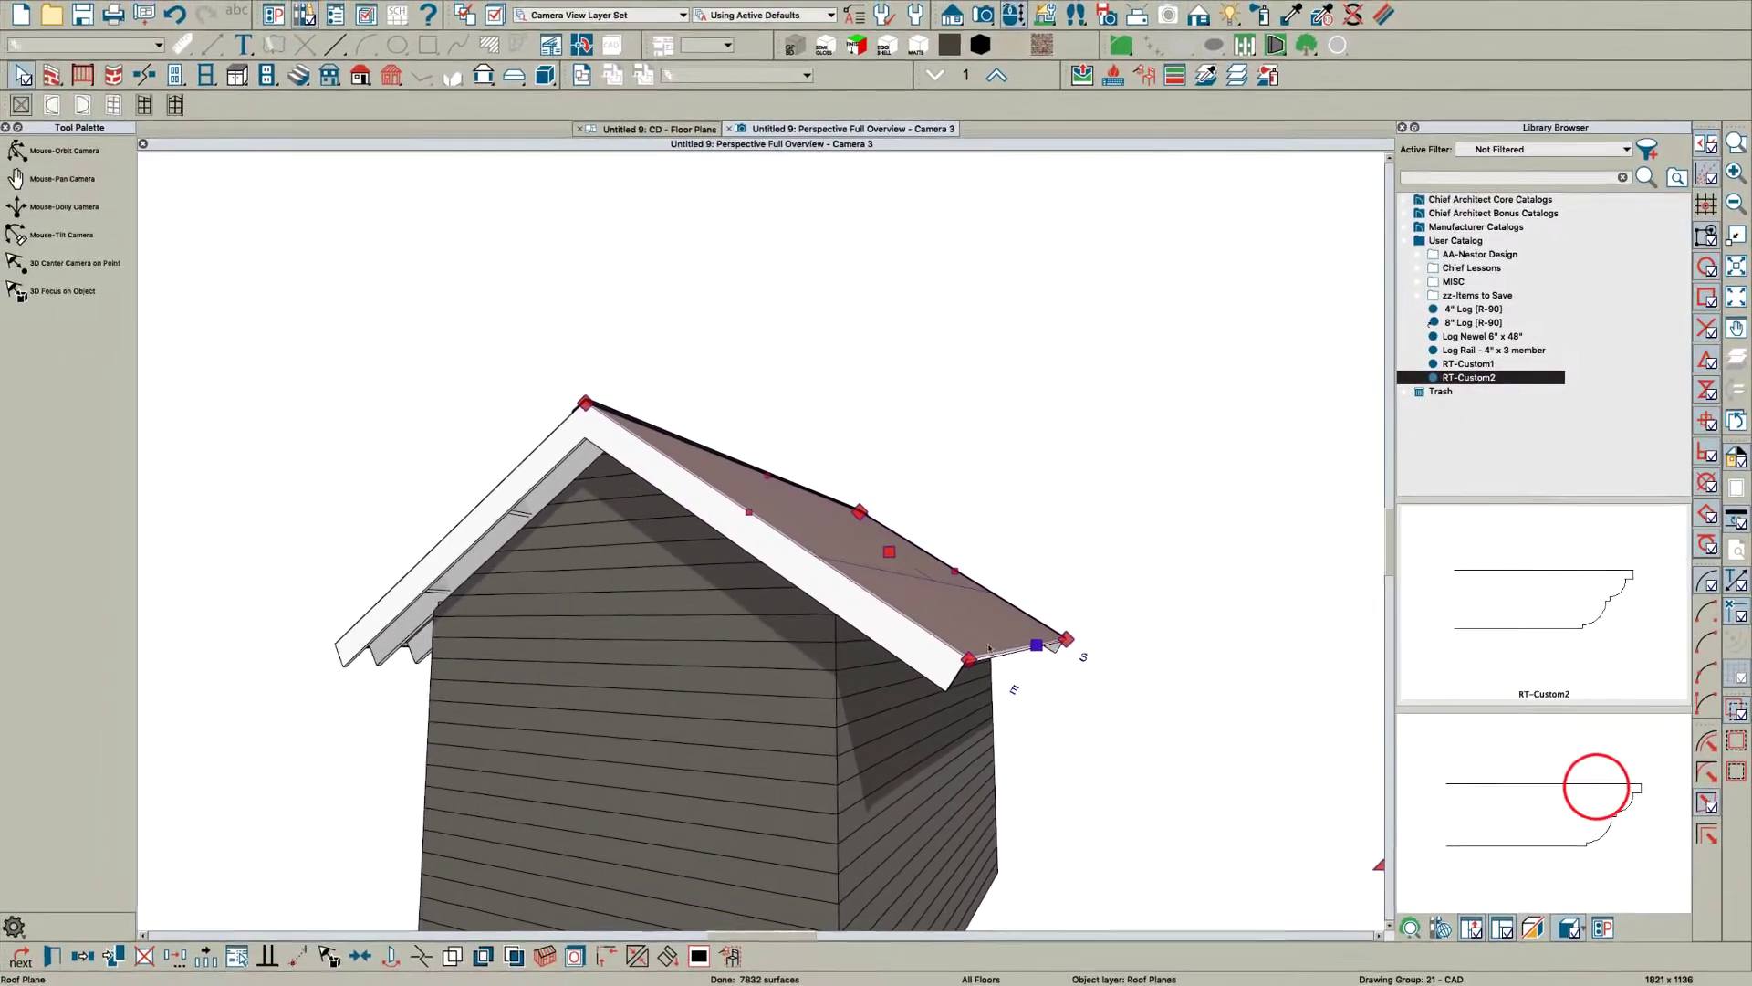
Step: Examine the custom rafter tails under the eave and check the roof plane's Stretch To Fit Rafter option
drag(979, 631, 983, 602)
scroll(956, 438, up, 3)
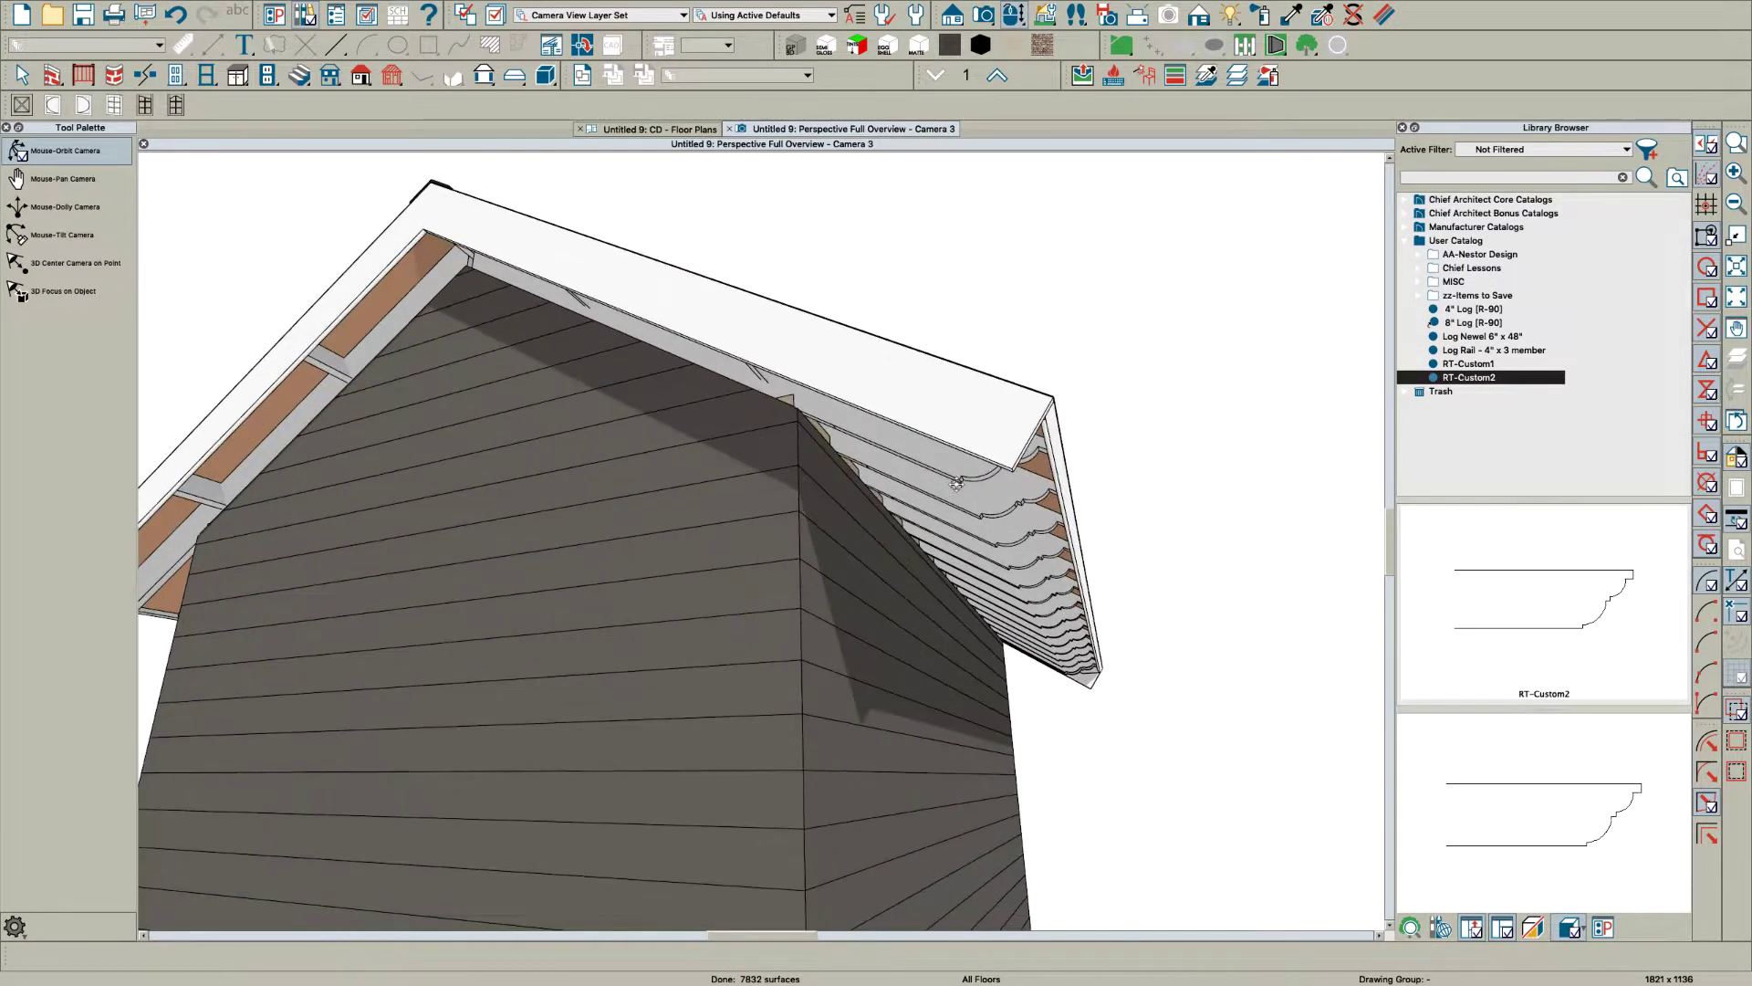
drag(956, 485, 1007, 481)
scroll(1045, 467, up, 3)
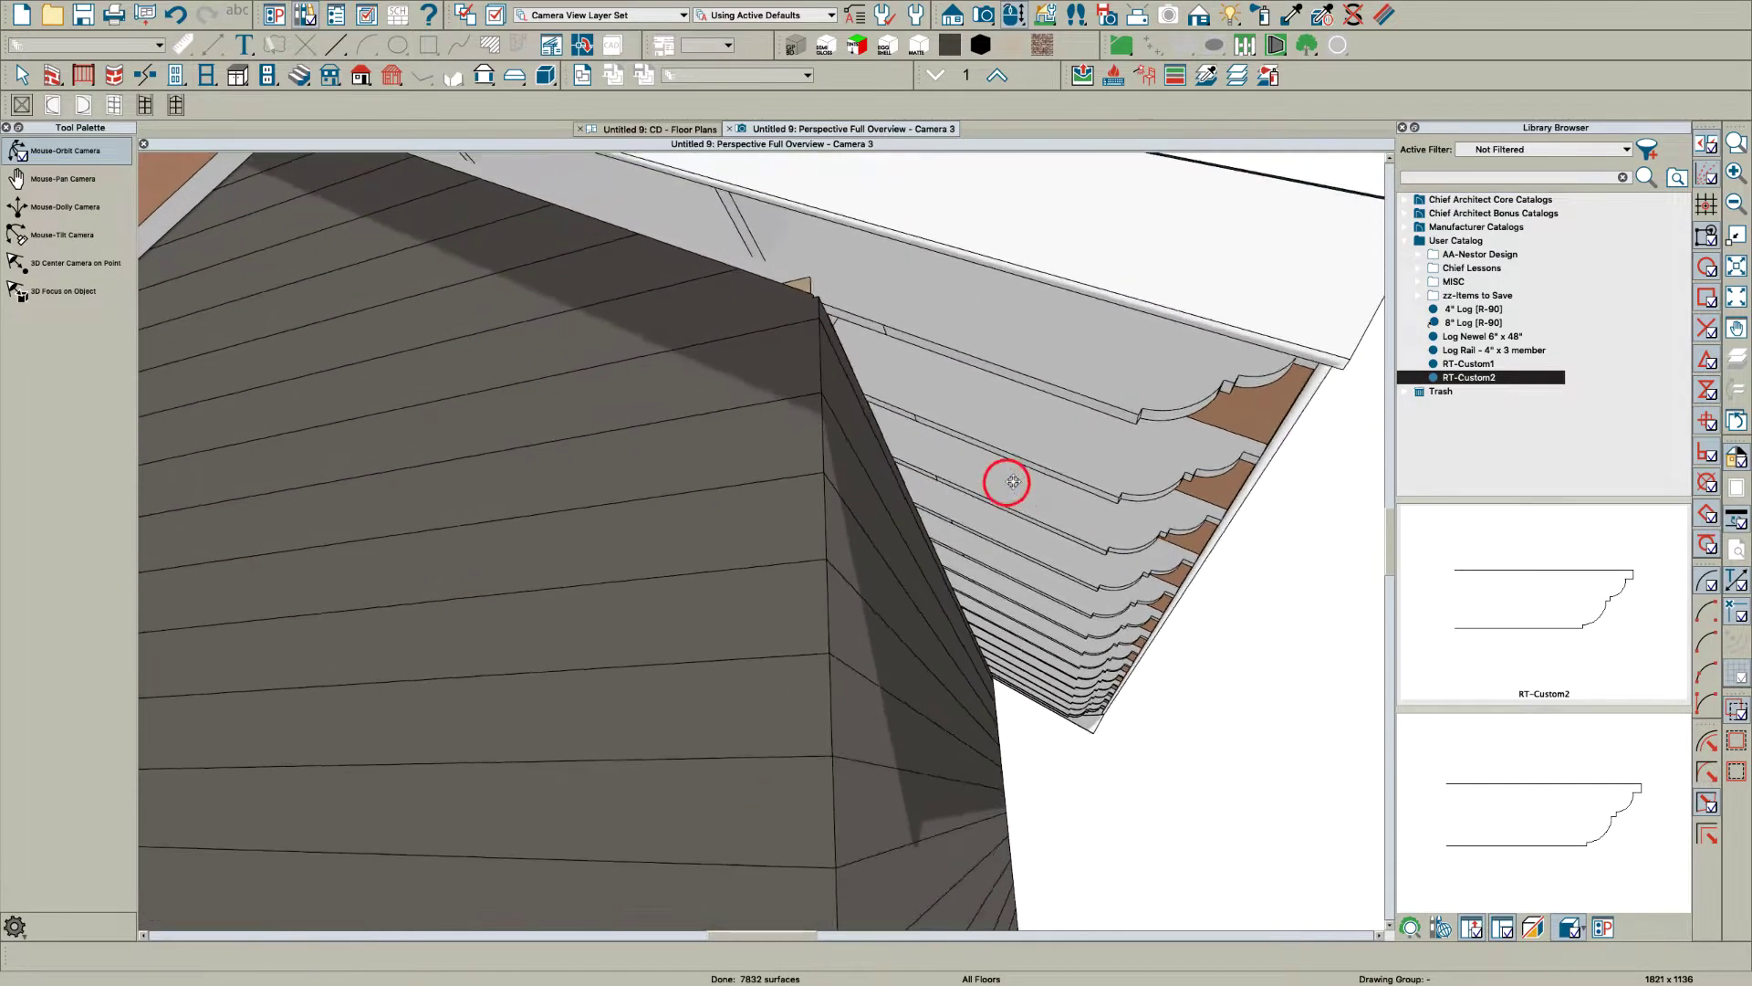
drag(1013, 481, 1014, 457)
key(ctrl+z)
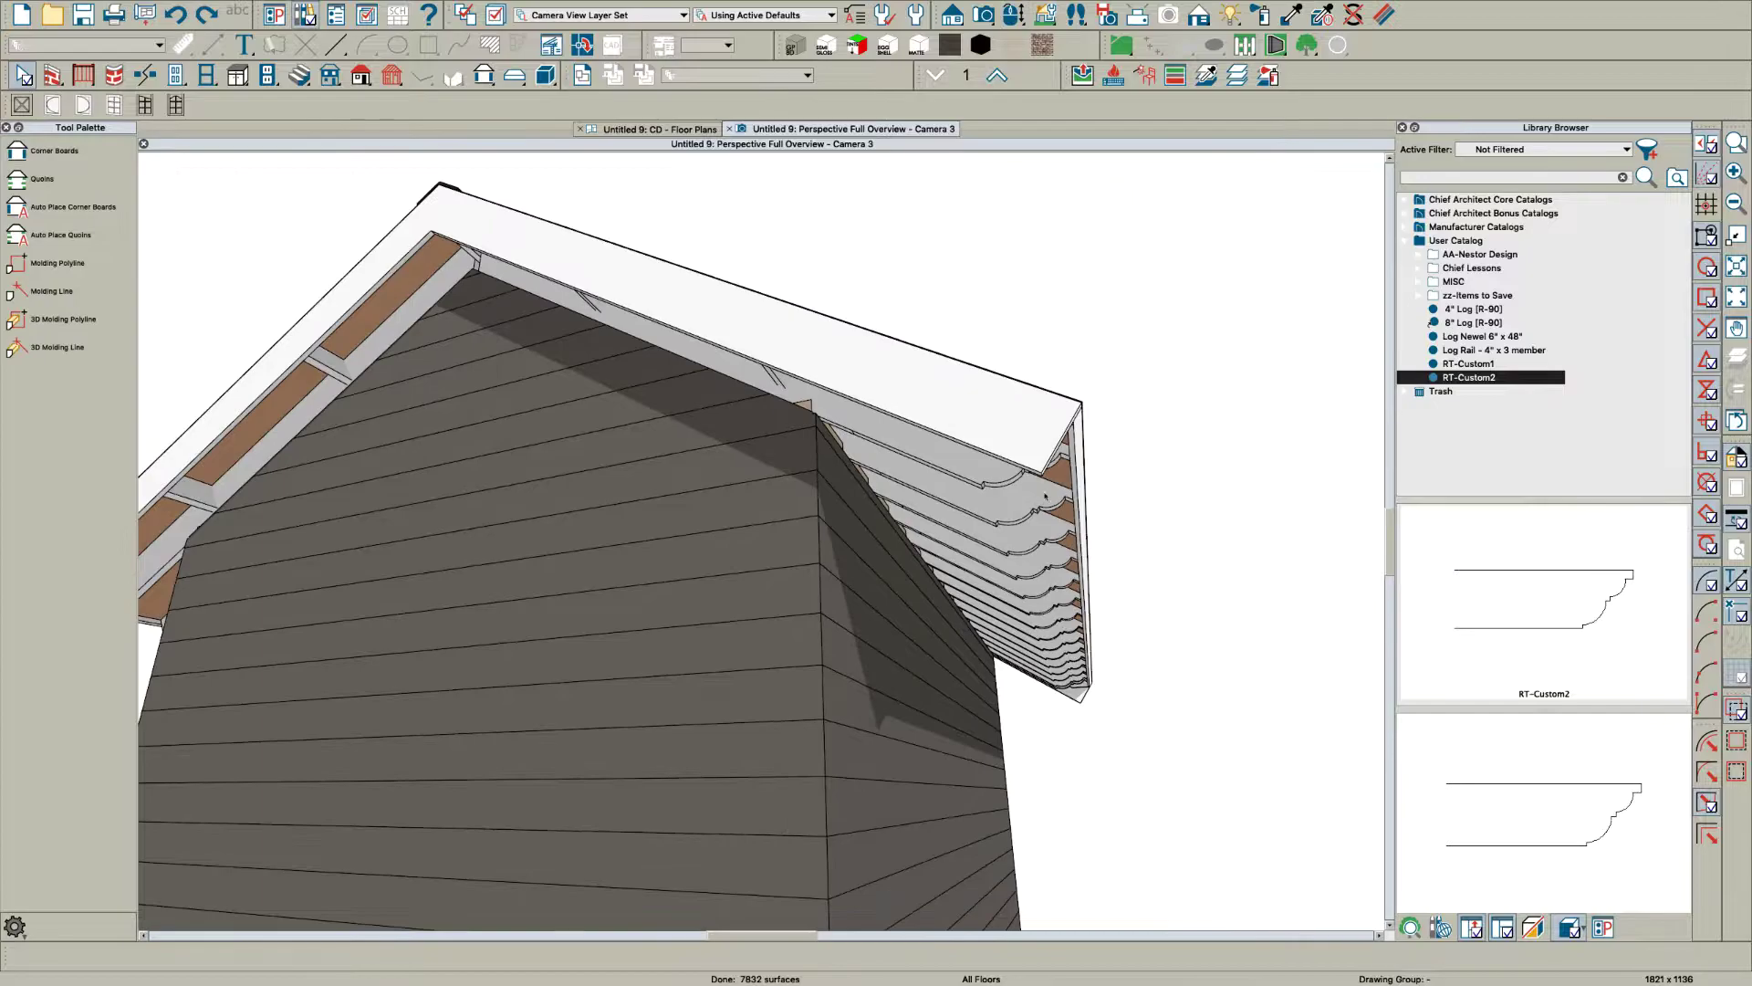
double_click(1056, 482)
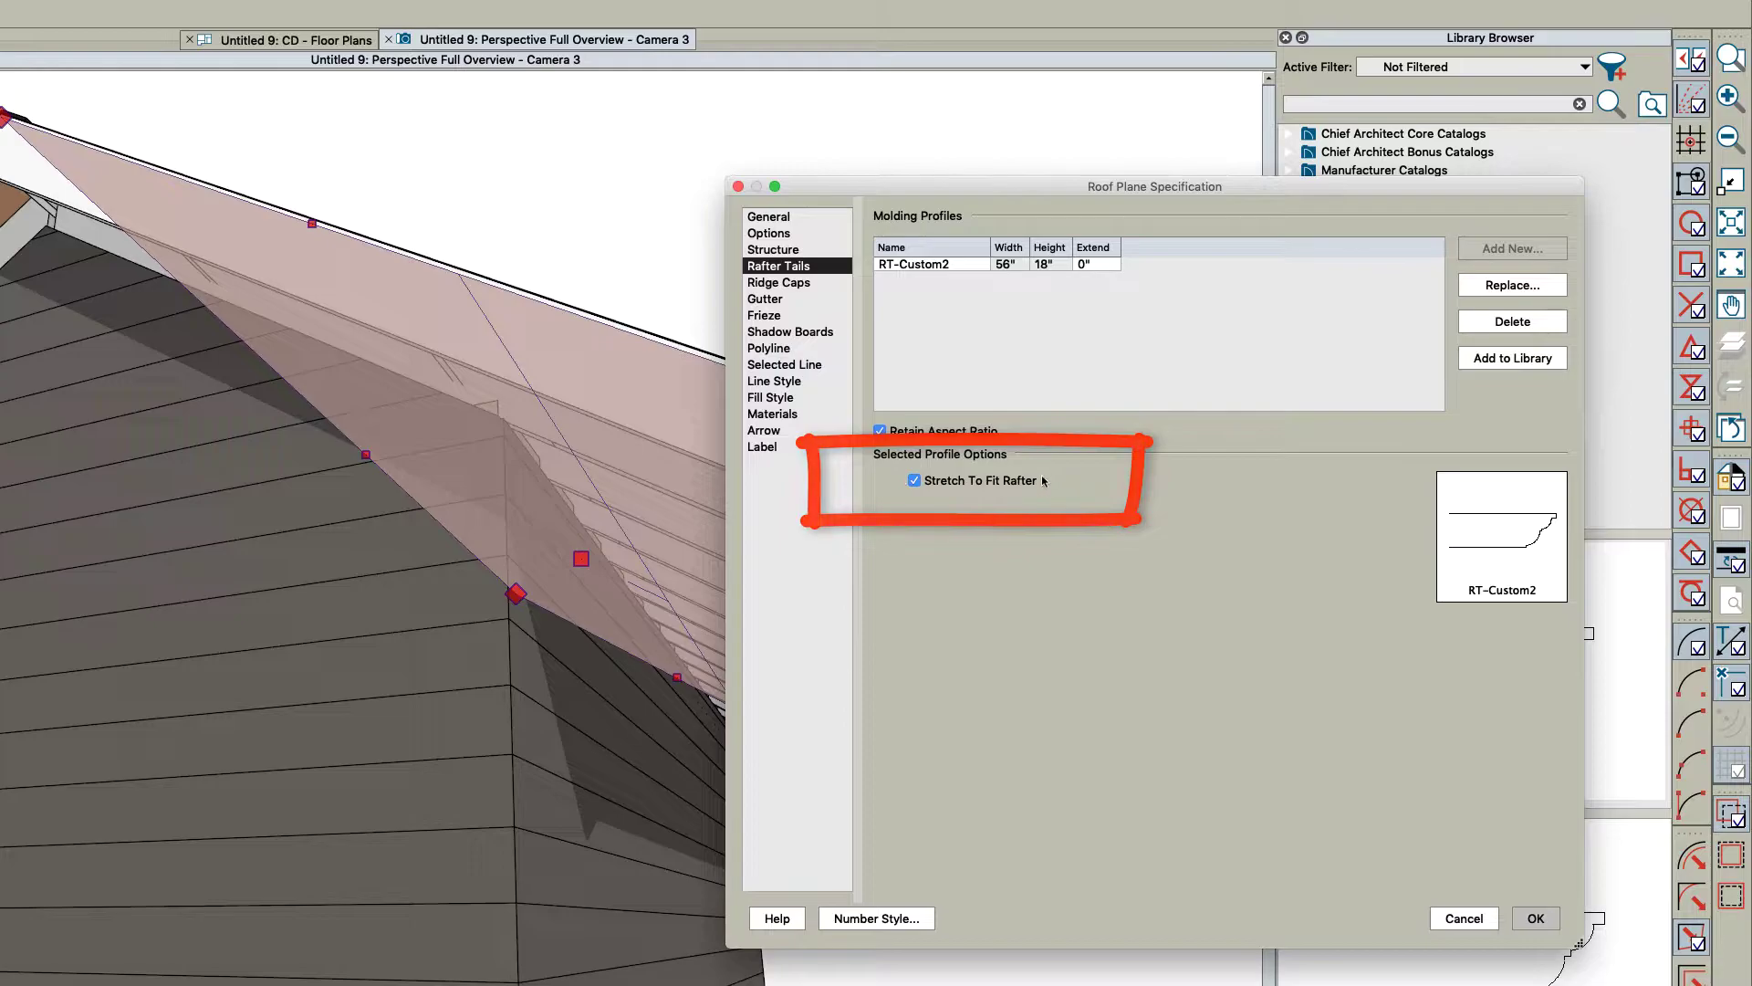
key(Return)
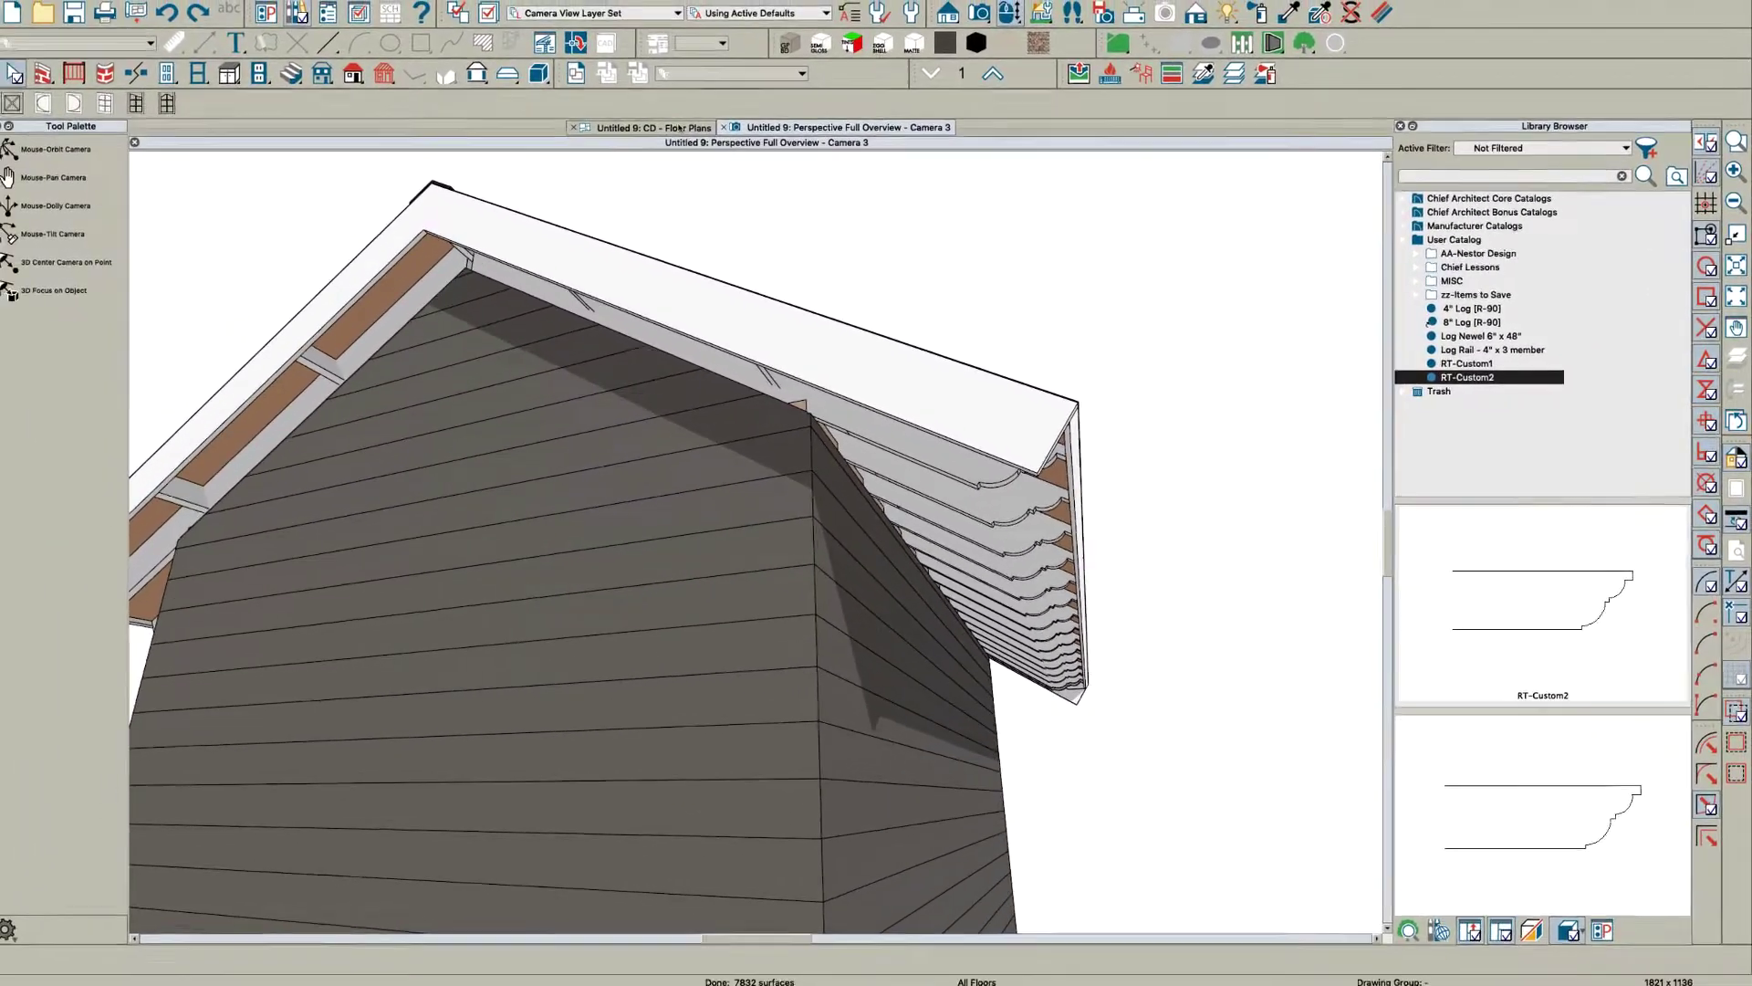
Step: In the floor plan, draw a separate rectangular polyline whose end point lies at polar distance 24" and angle 350.75° from the start
click(680, 128)
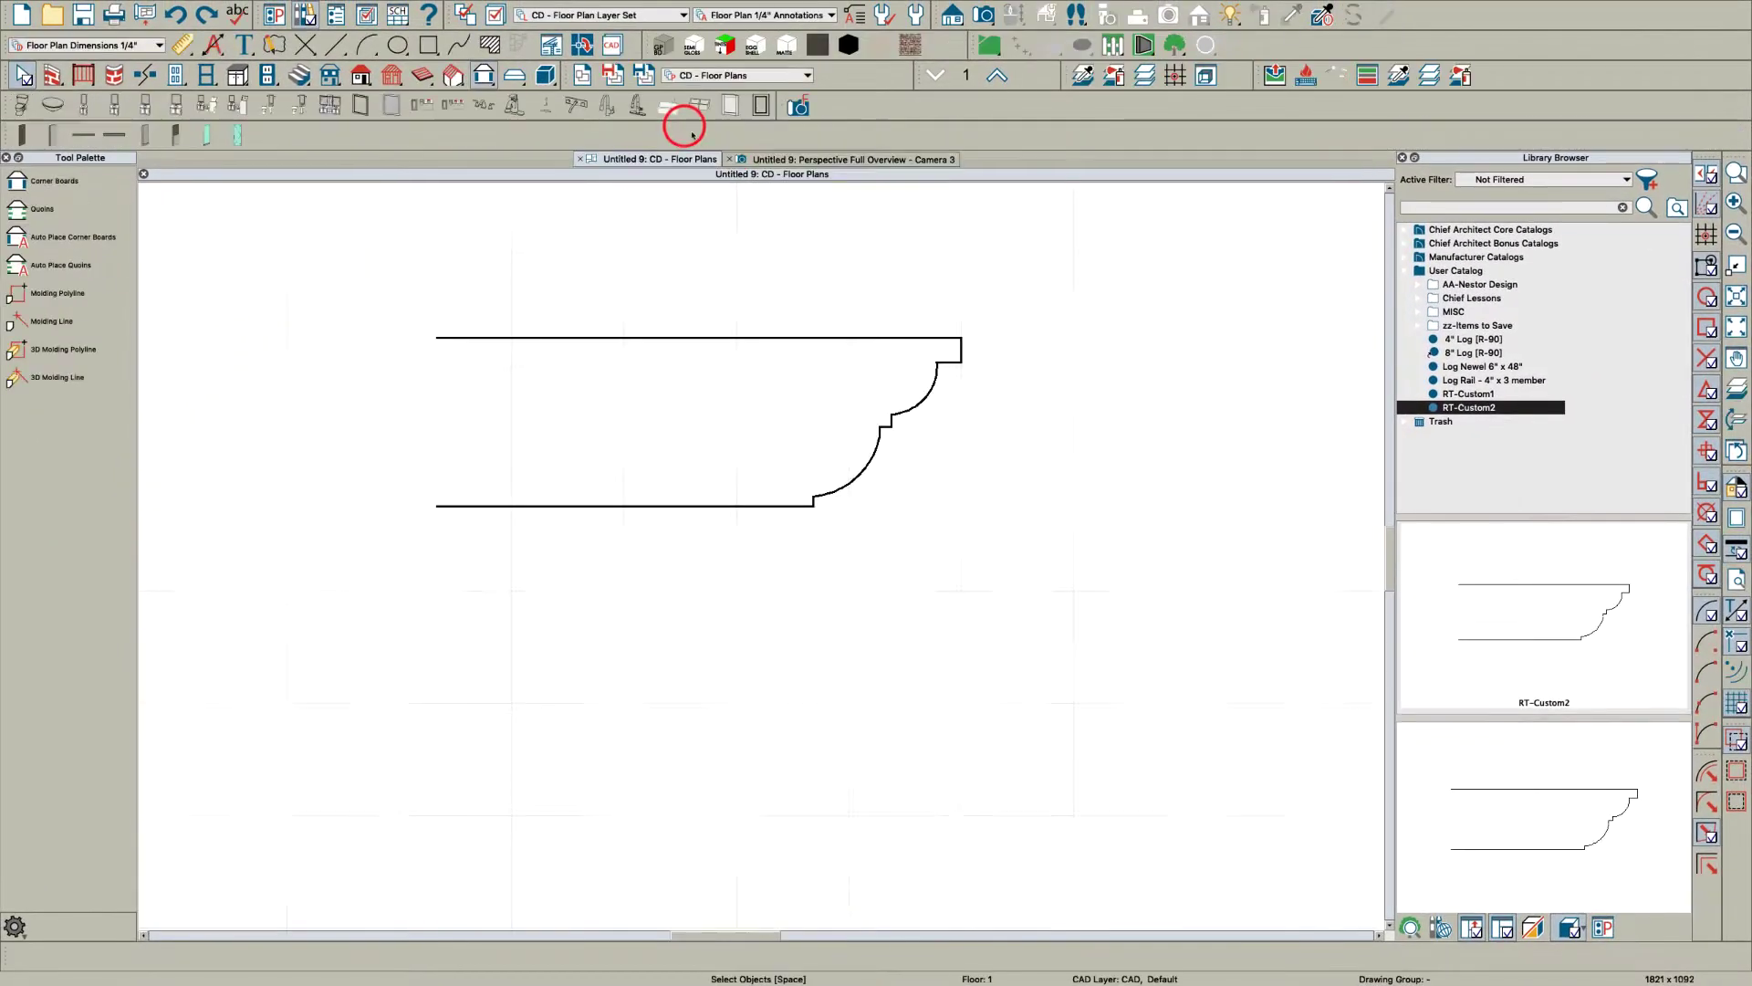
scroll(890, 419, down, 3)
scroll(589, 378, up, 1)
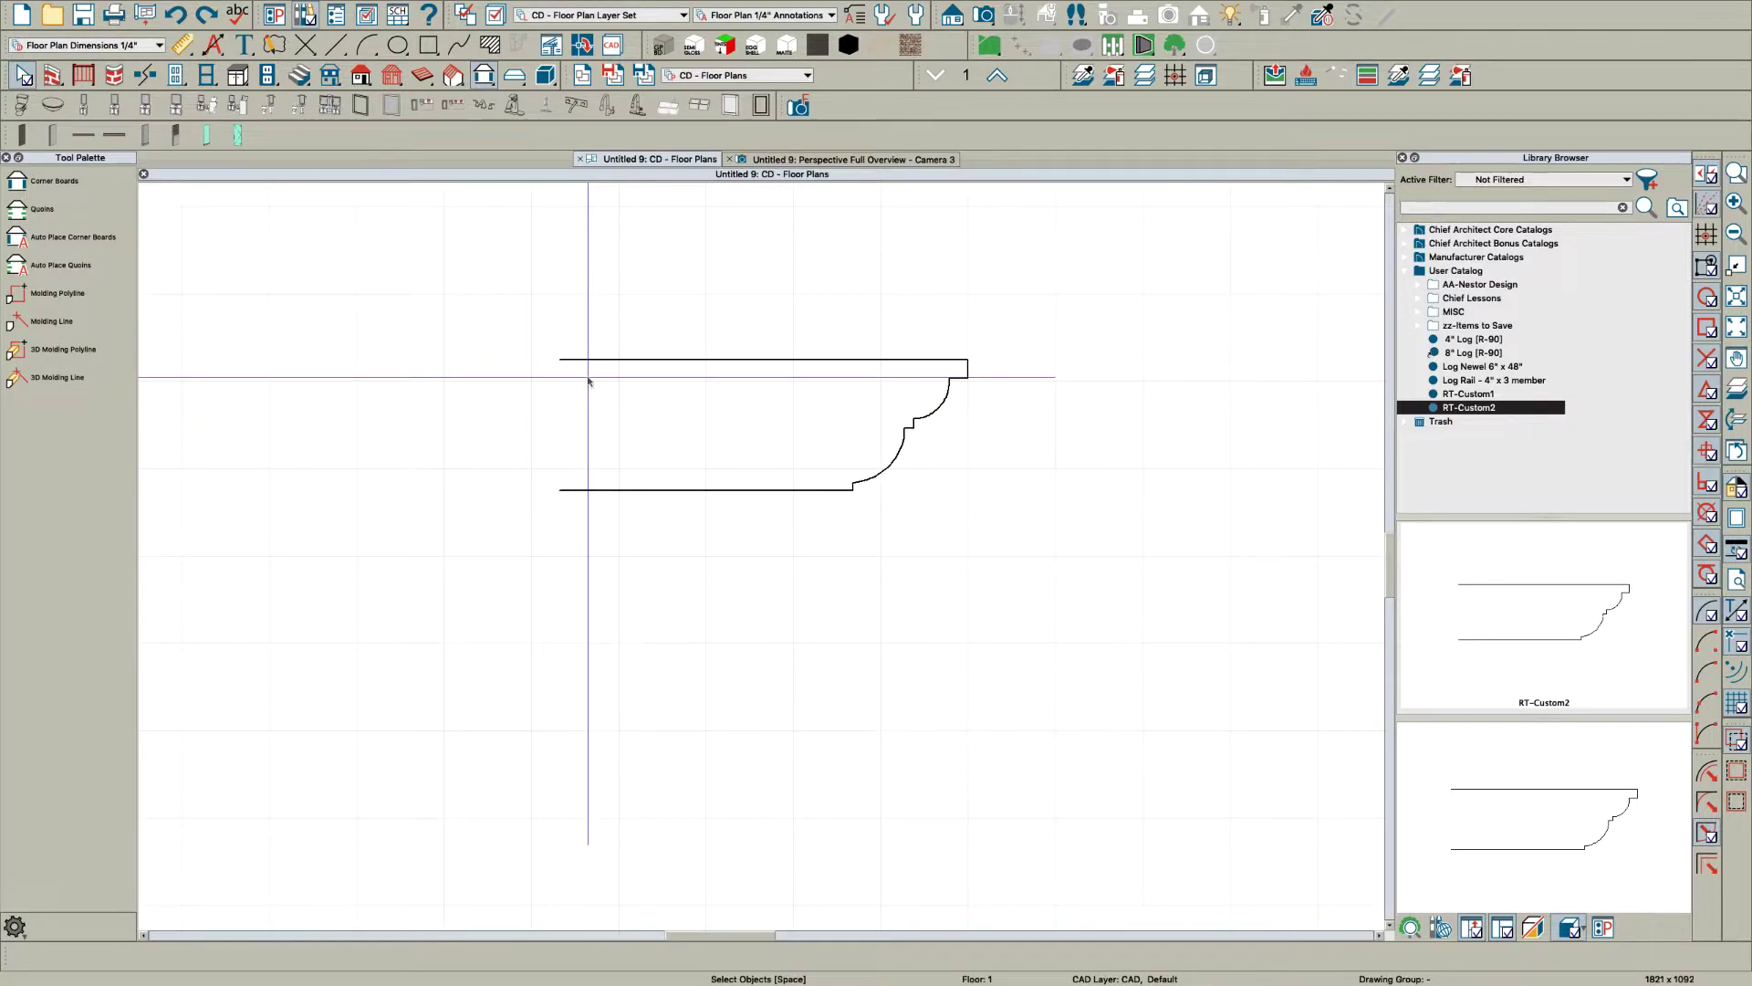
scroll(901, 444, down, 4)
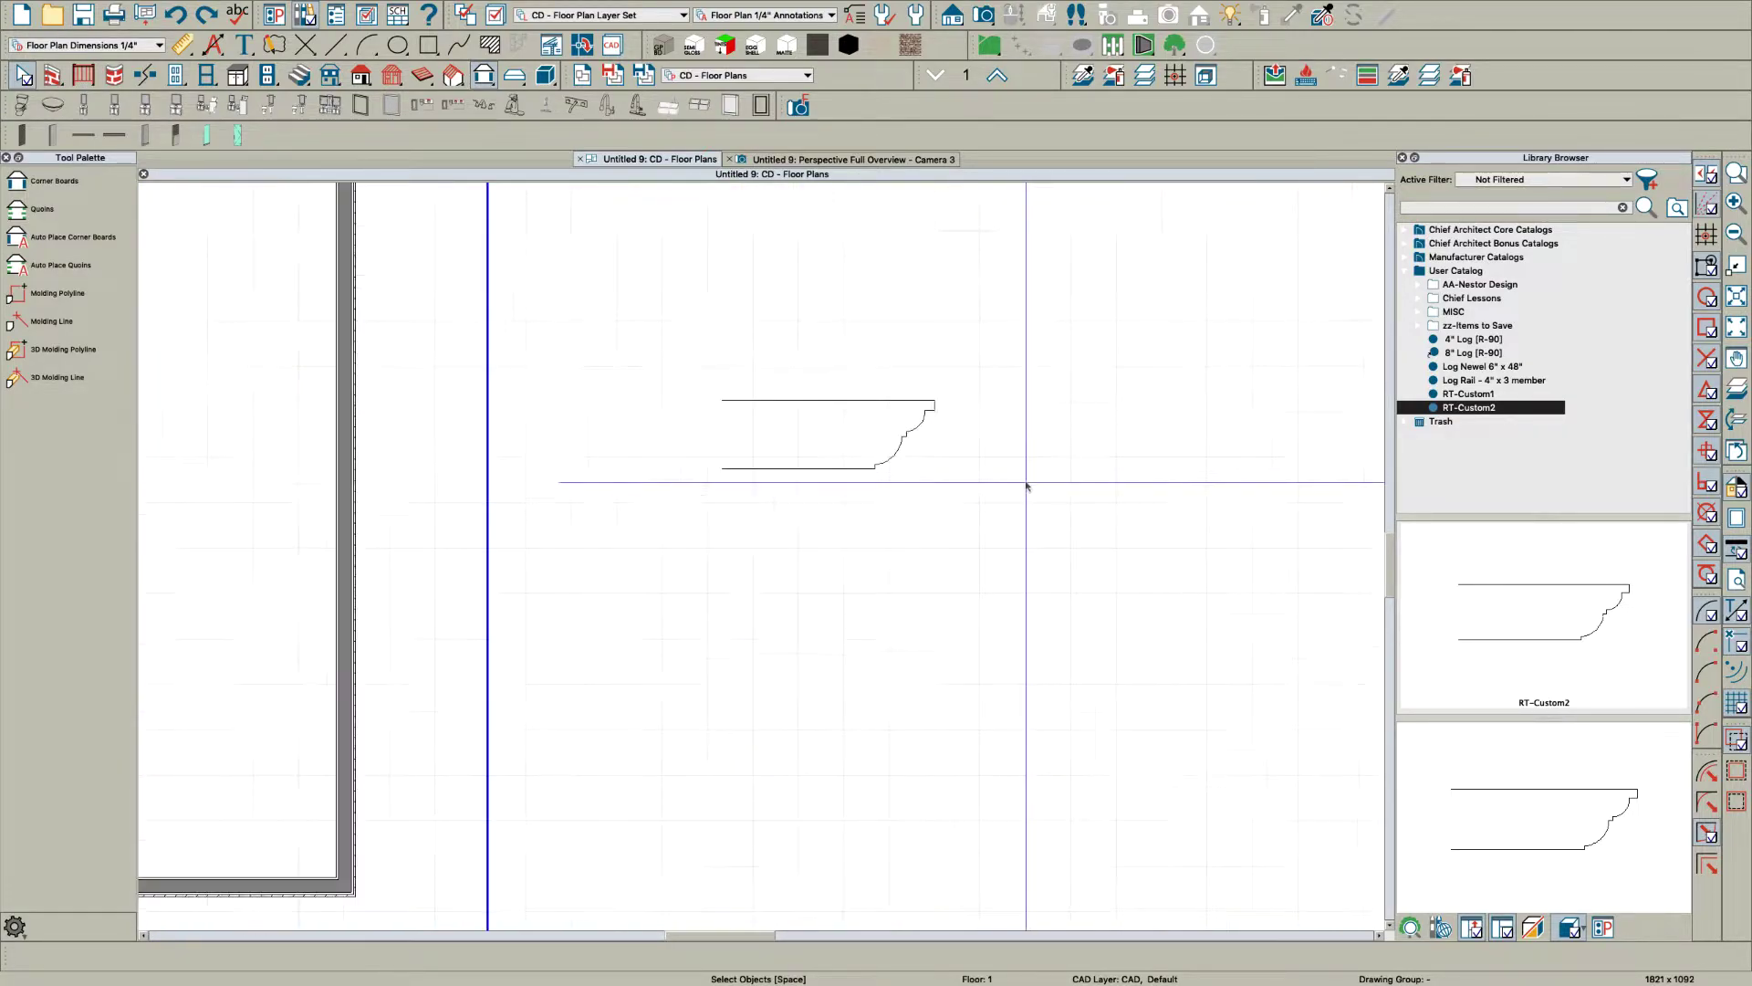
scroll(914, 592, up, 2)
scroll(911, 593, down, 1)
key(r)
scroll(931, 509, up, 3)
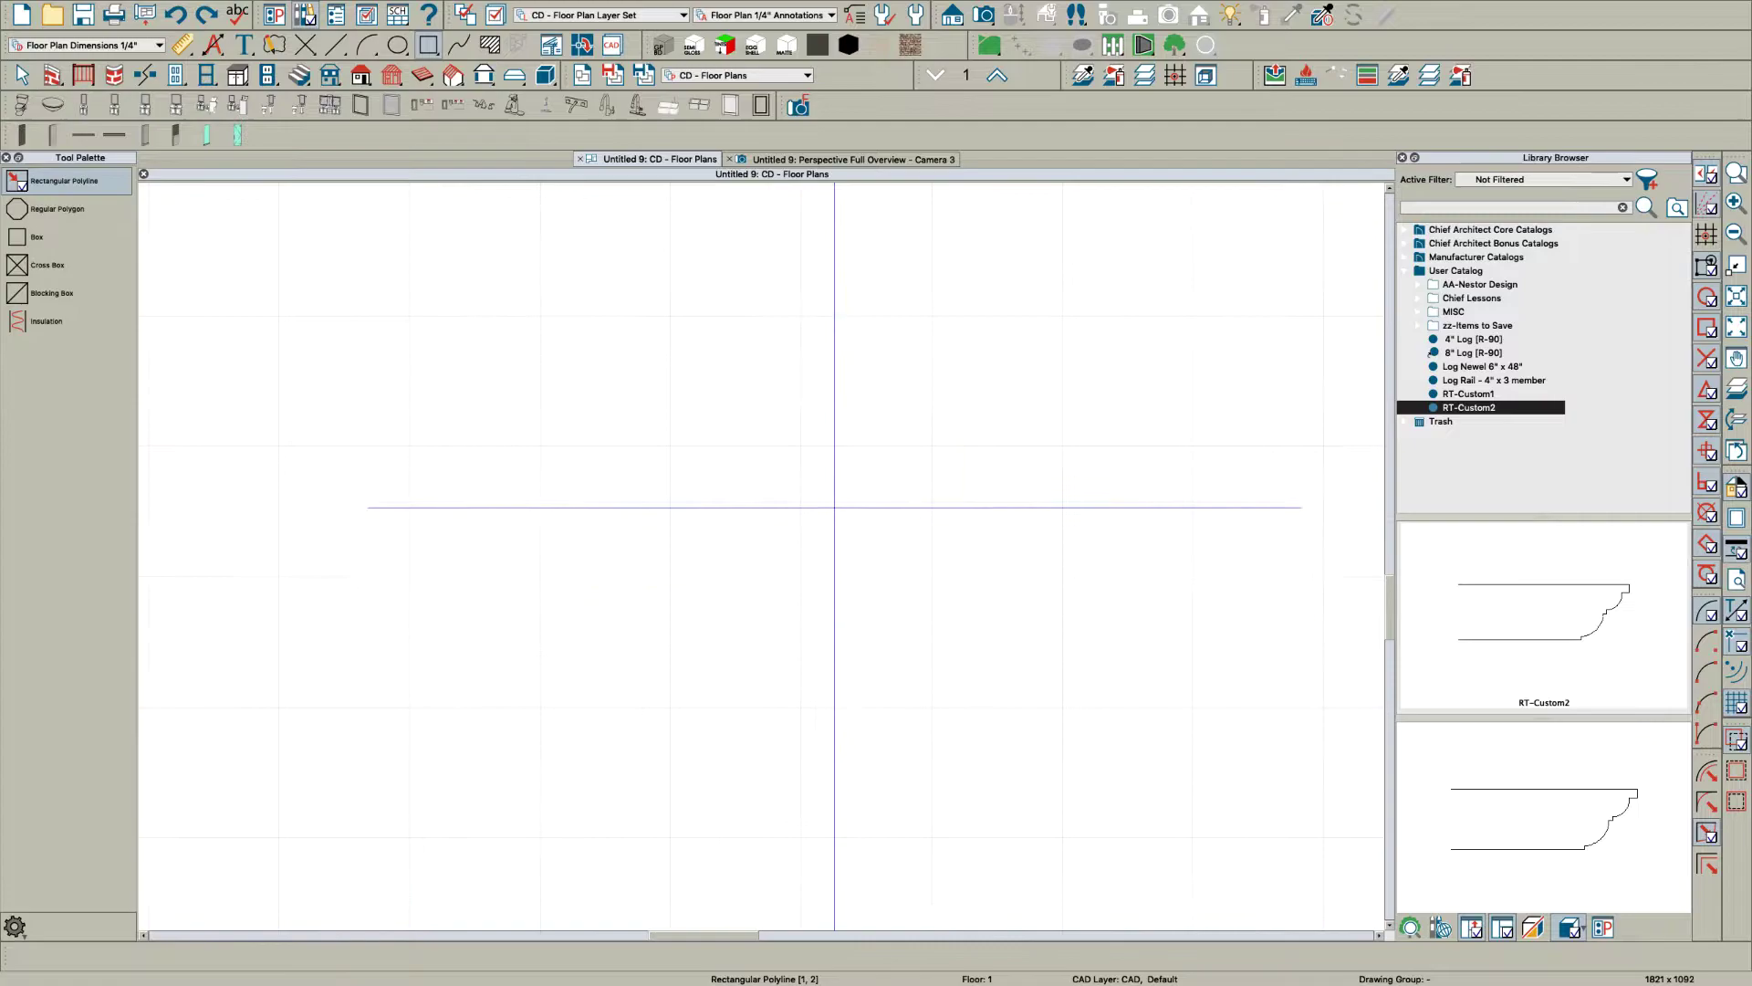
drag(626, 469, 1060, 596)
key(Tab)
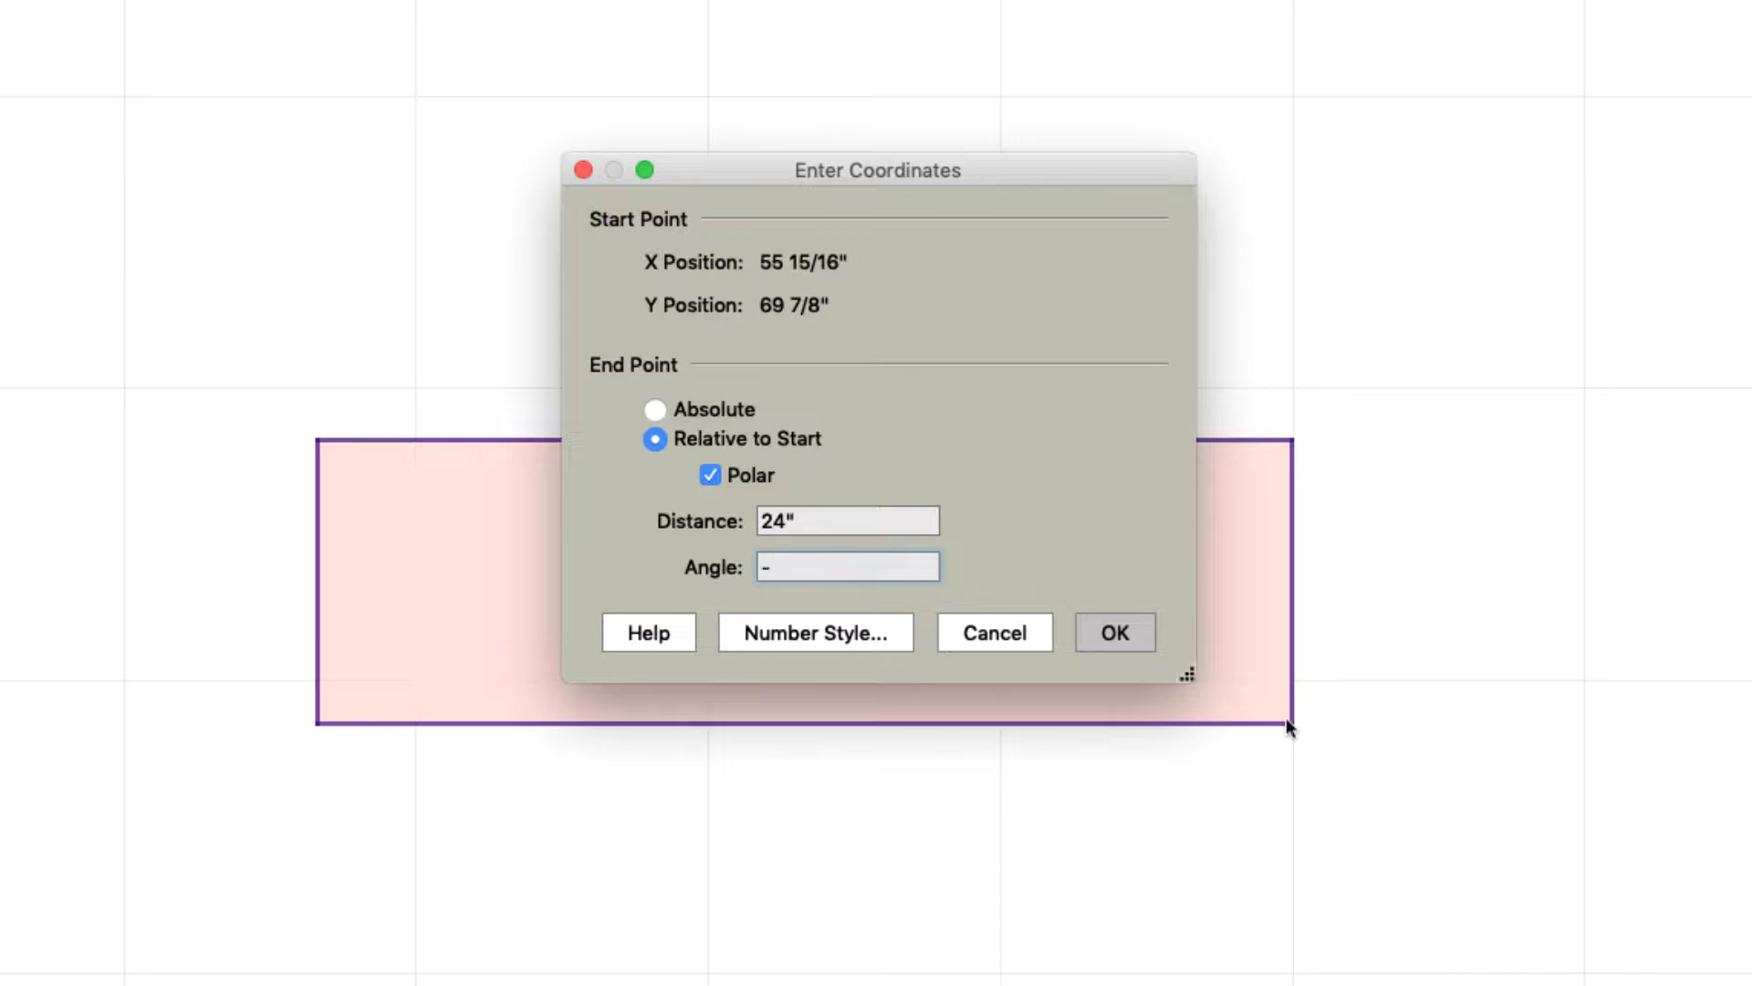
key(Return)
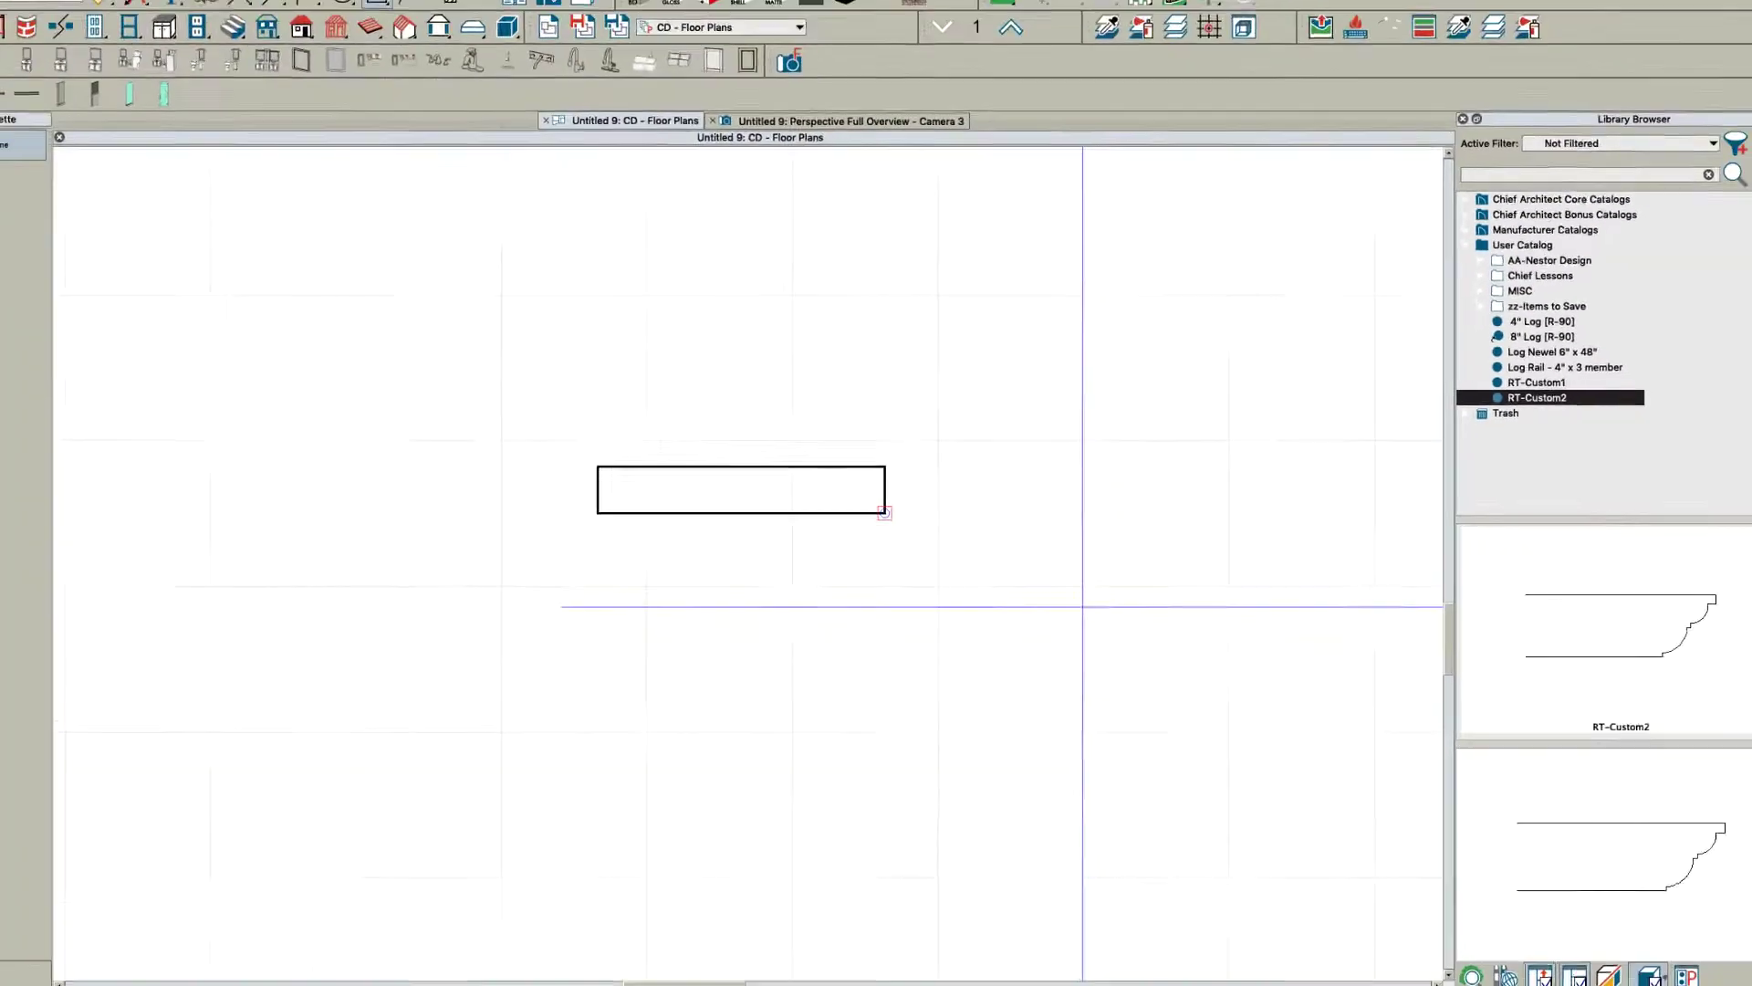
Step: With line weights hidden, break the rectangle's end edge twice, pulling the lower part in about 1 5/16" and the short bottom part about 2 1/16" more
scroll(509, 440, up, 3)
scroll(968, 498, up, 5)
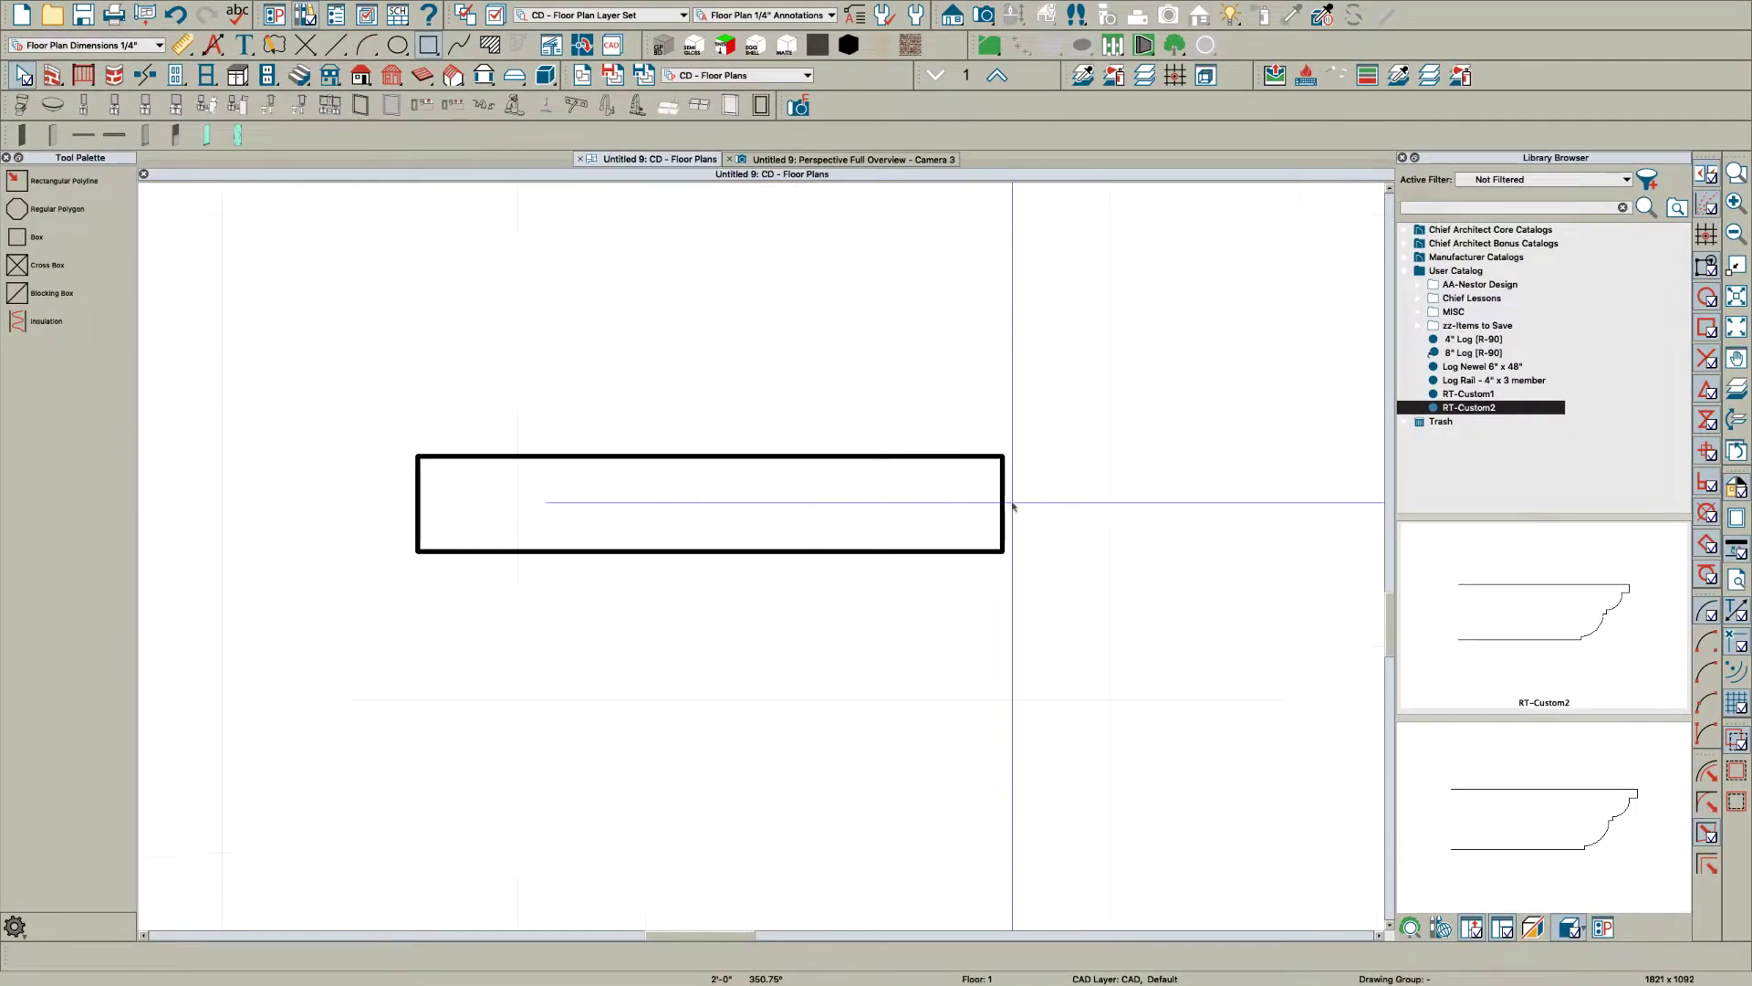
click(1737, 551)
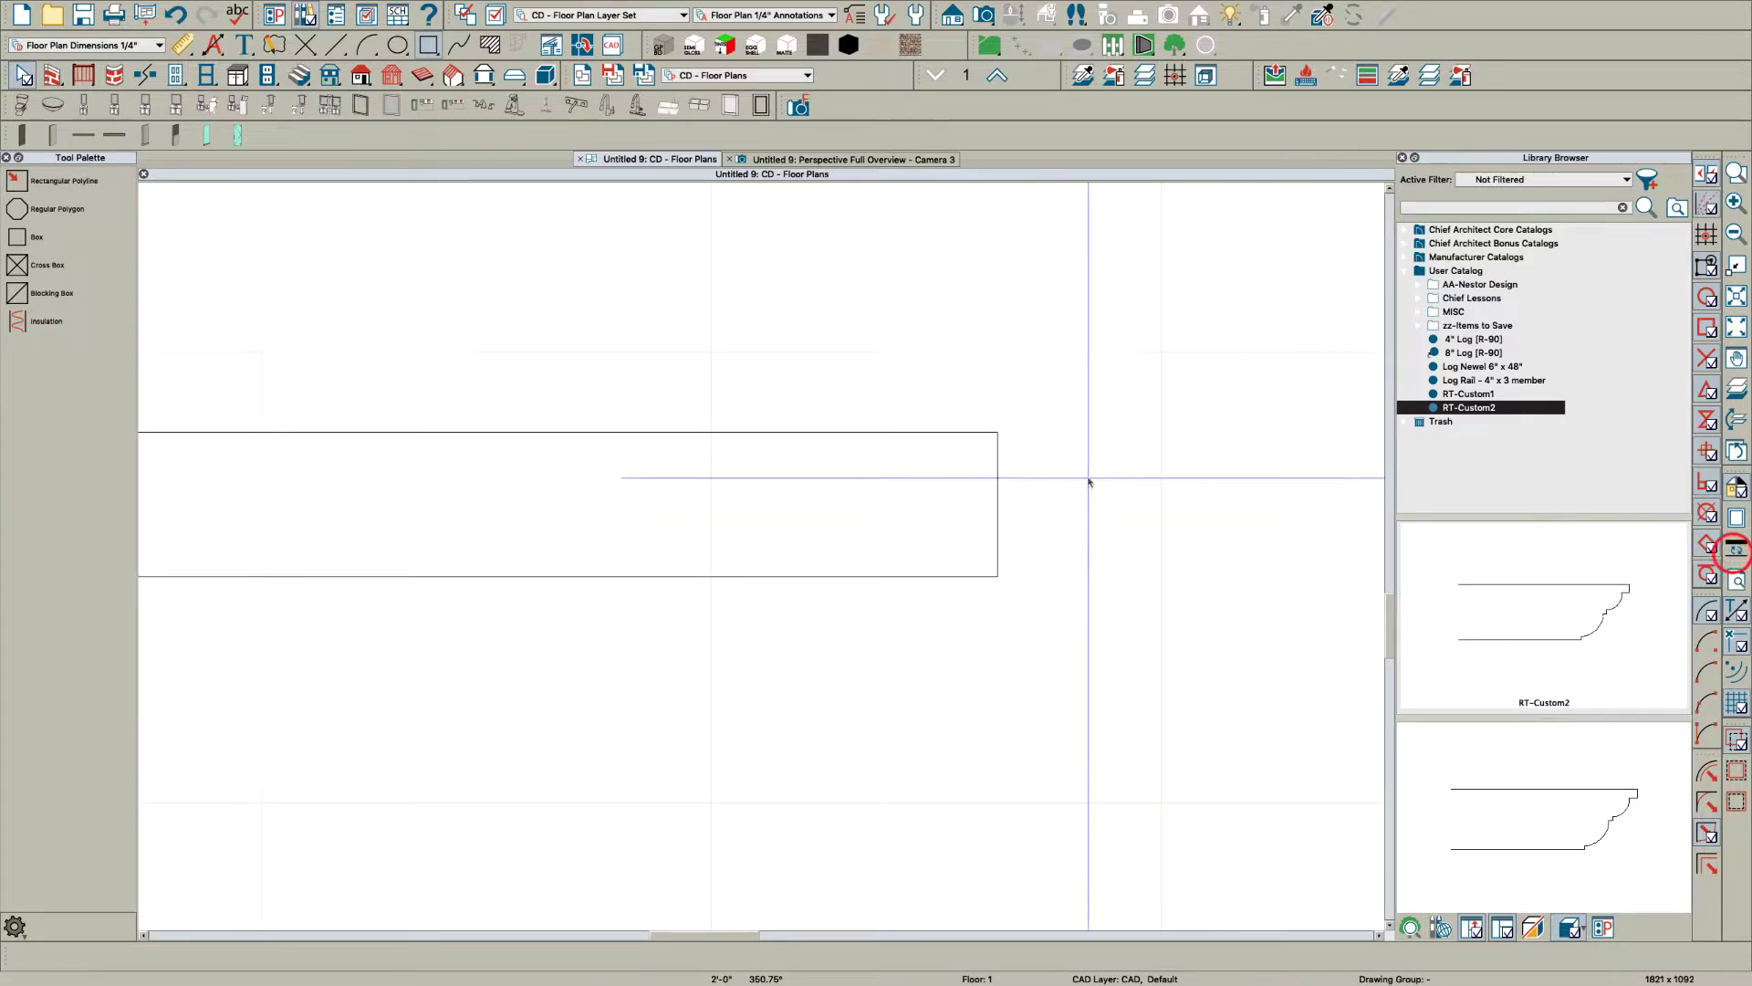
click(981, 491)
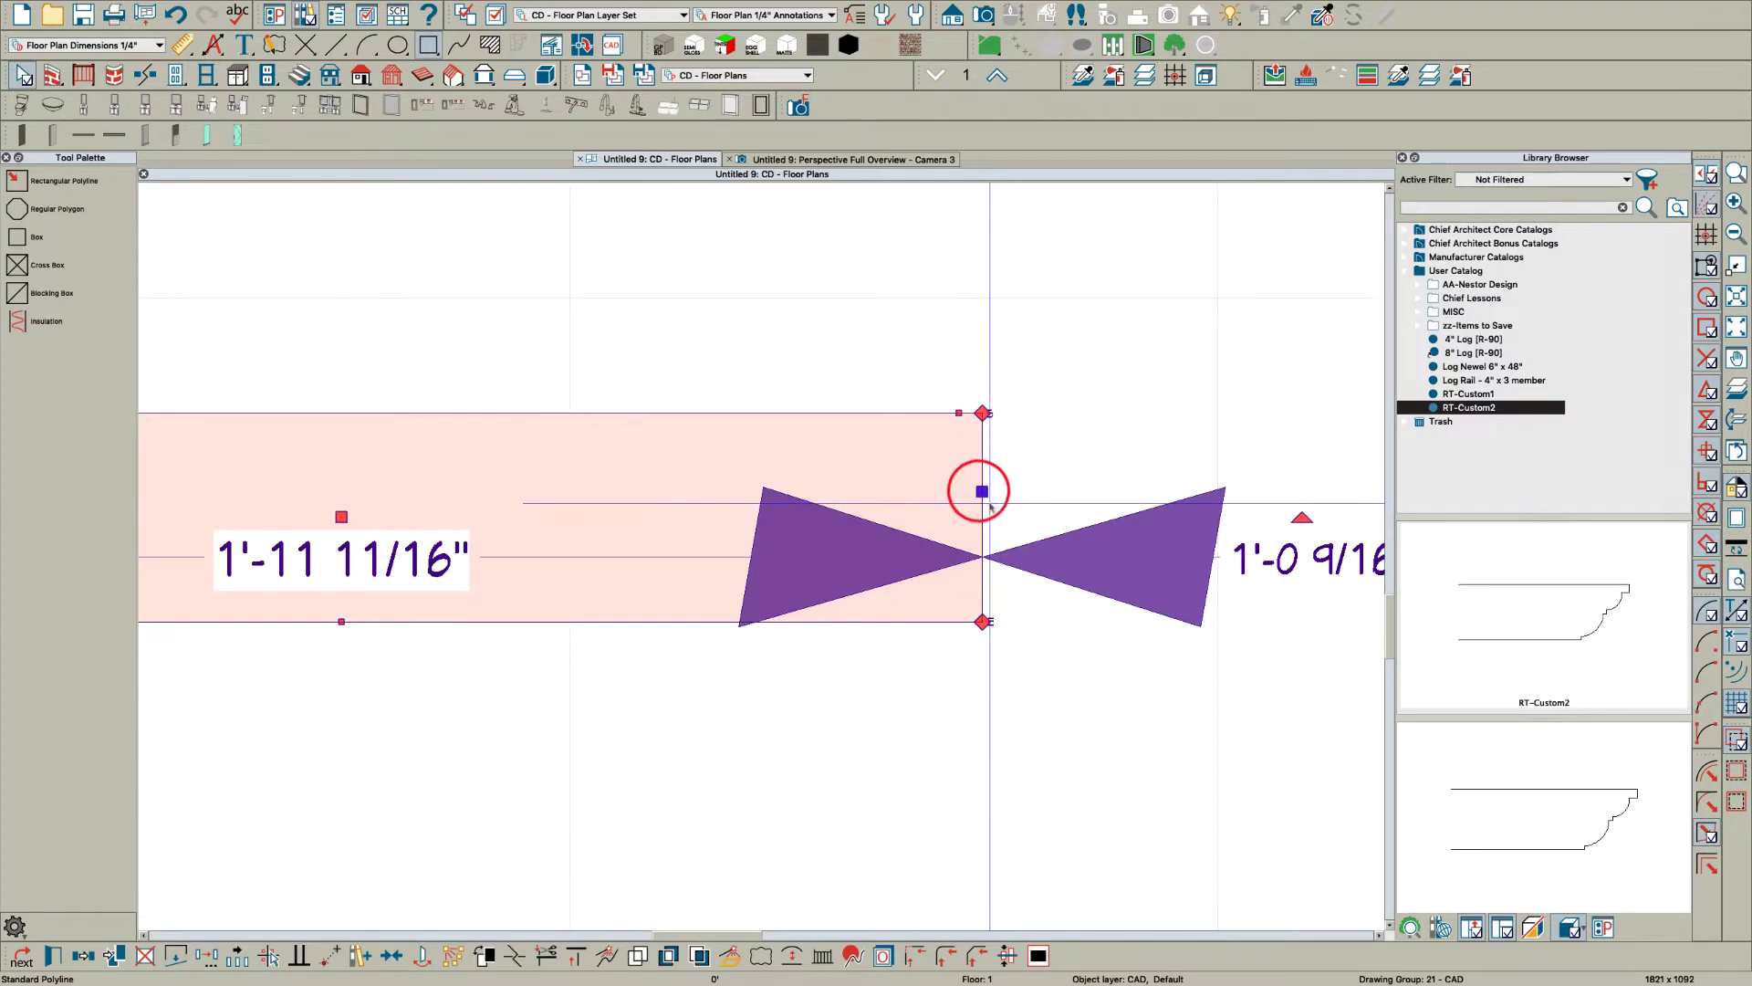
drag(990, 504, 986, 460)
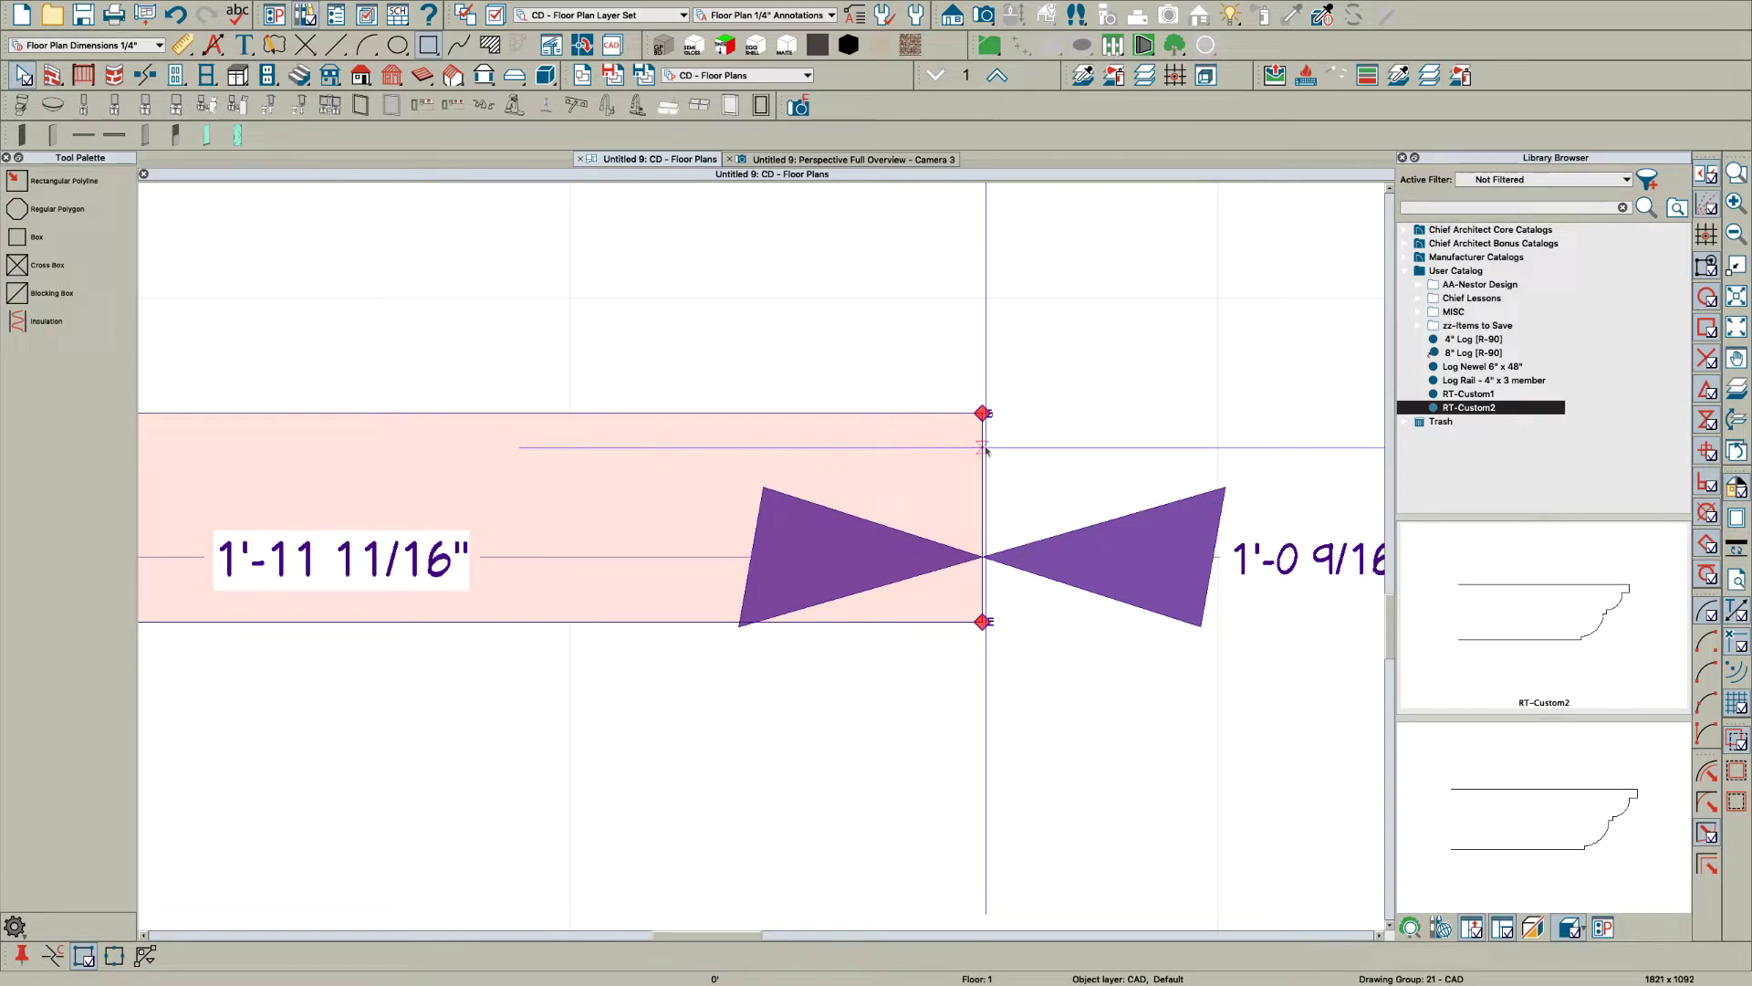
click(985, 447)
drag(983, 535, 910, 536)
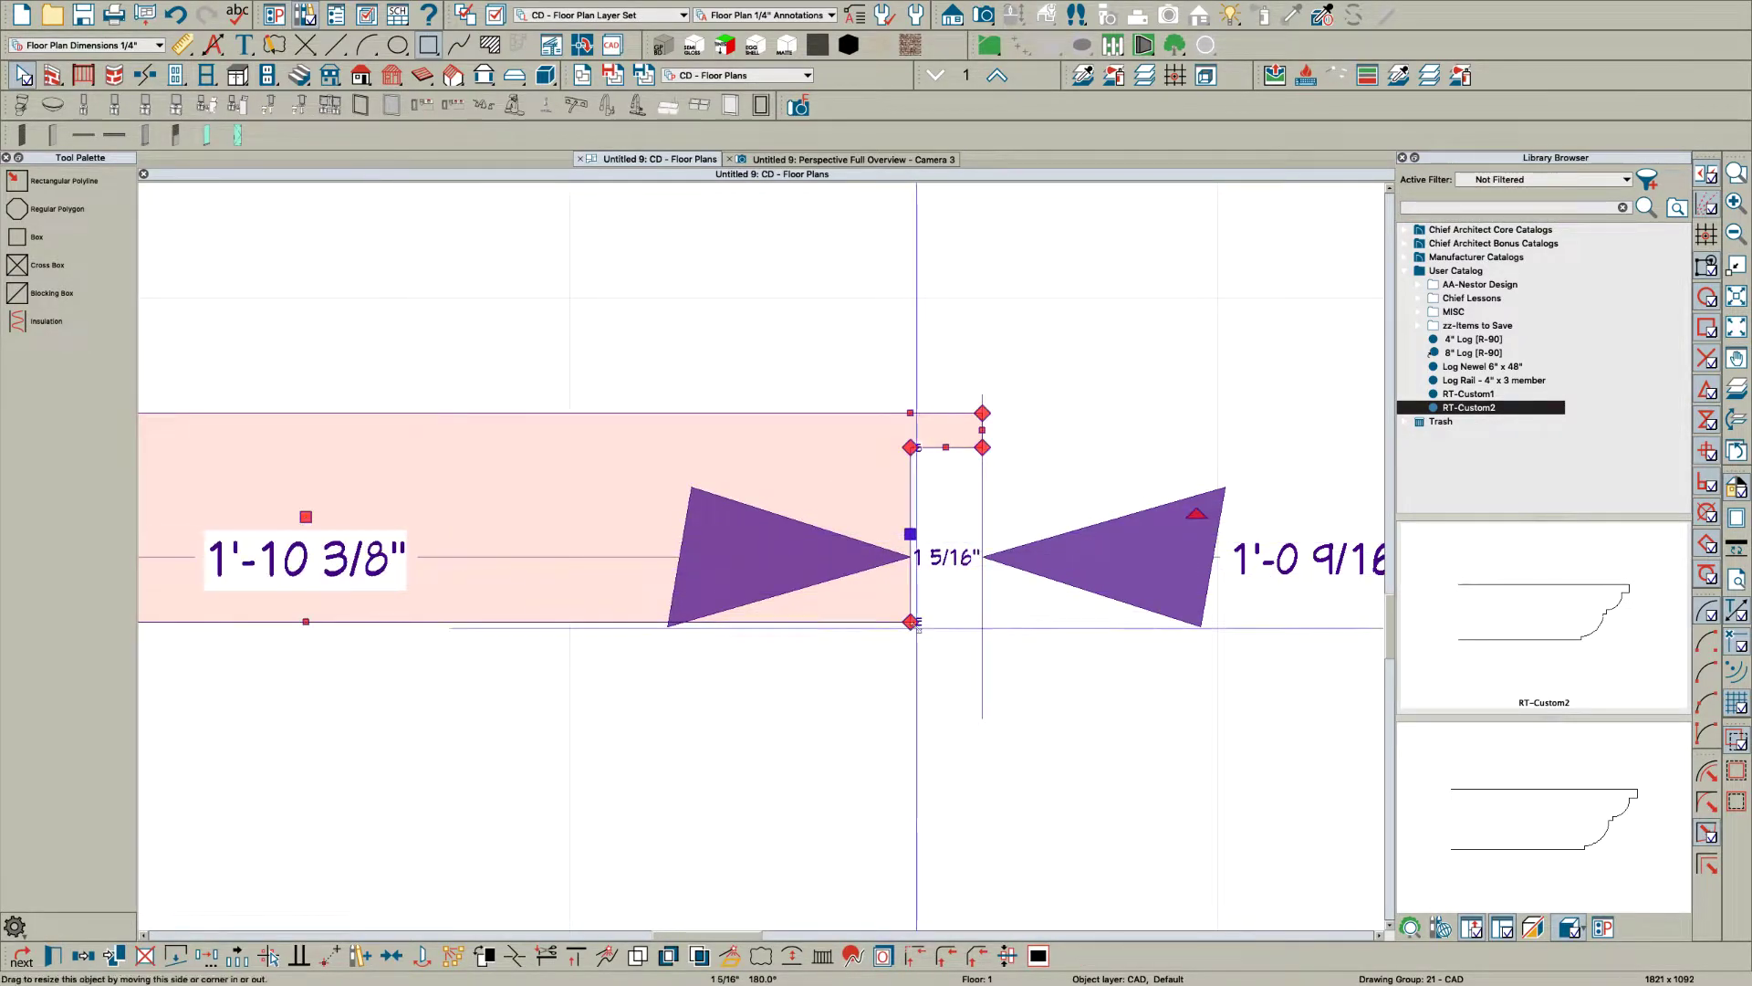
drag(916, 631, 797, 612)
click(912, 602)
Step: Convert the vertical segment between the two steps to an arc and bow it inward into the polyline
click(920, 571)
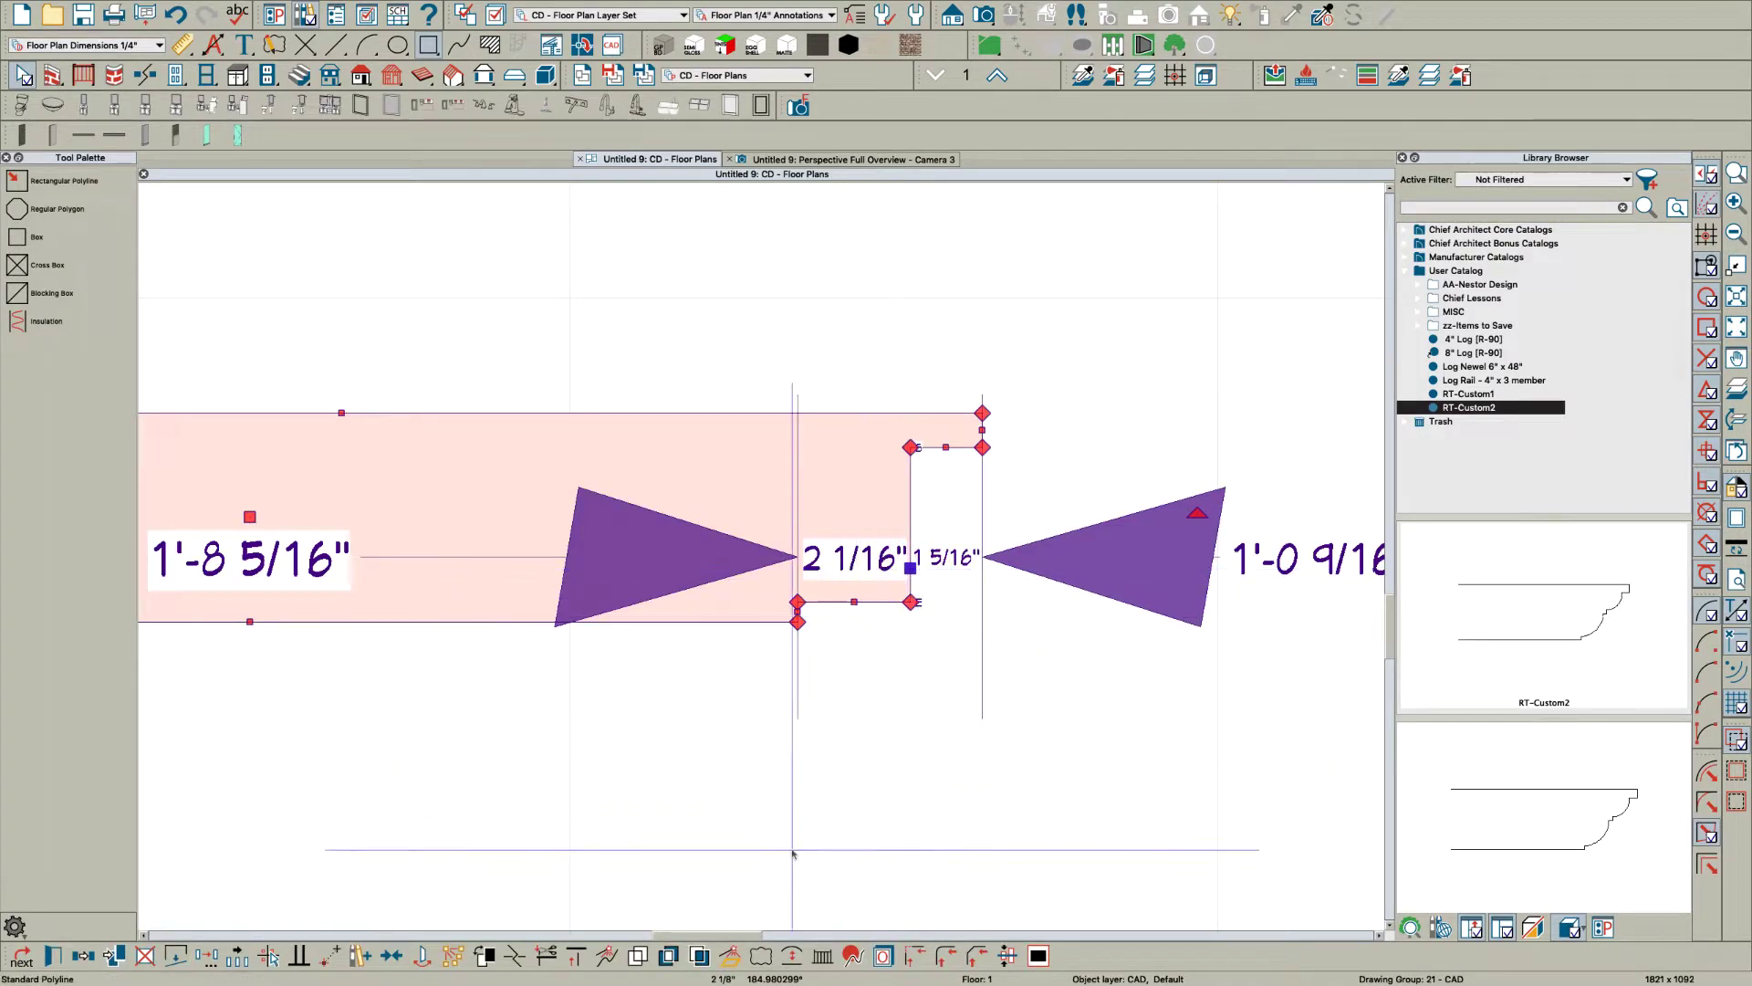
click(793, 954)
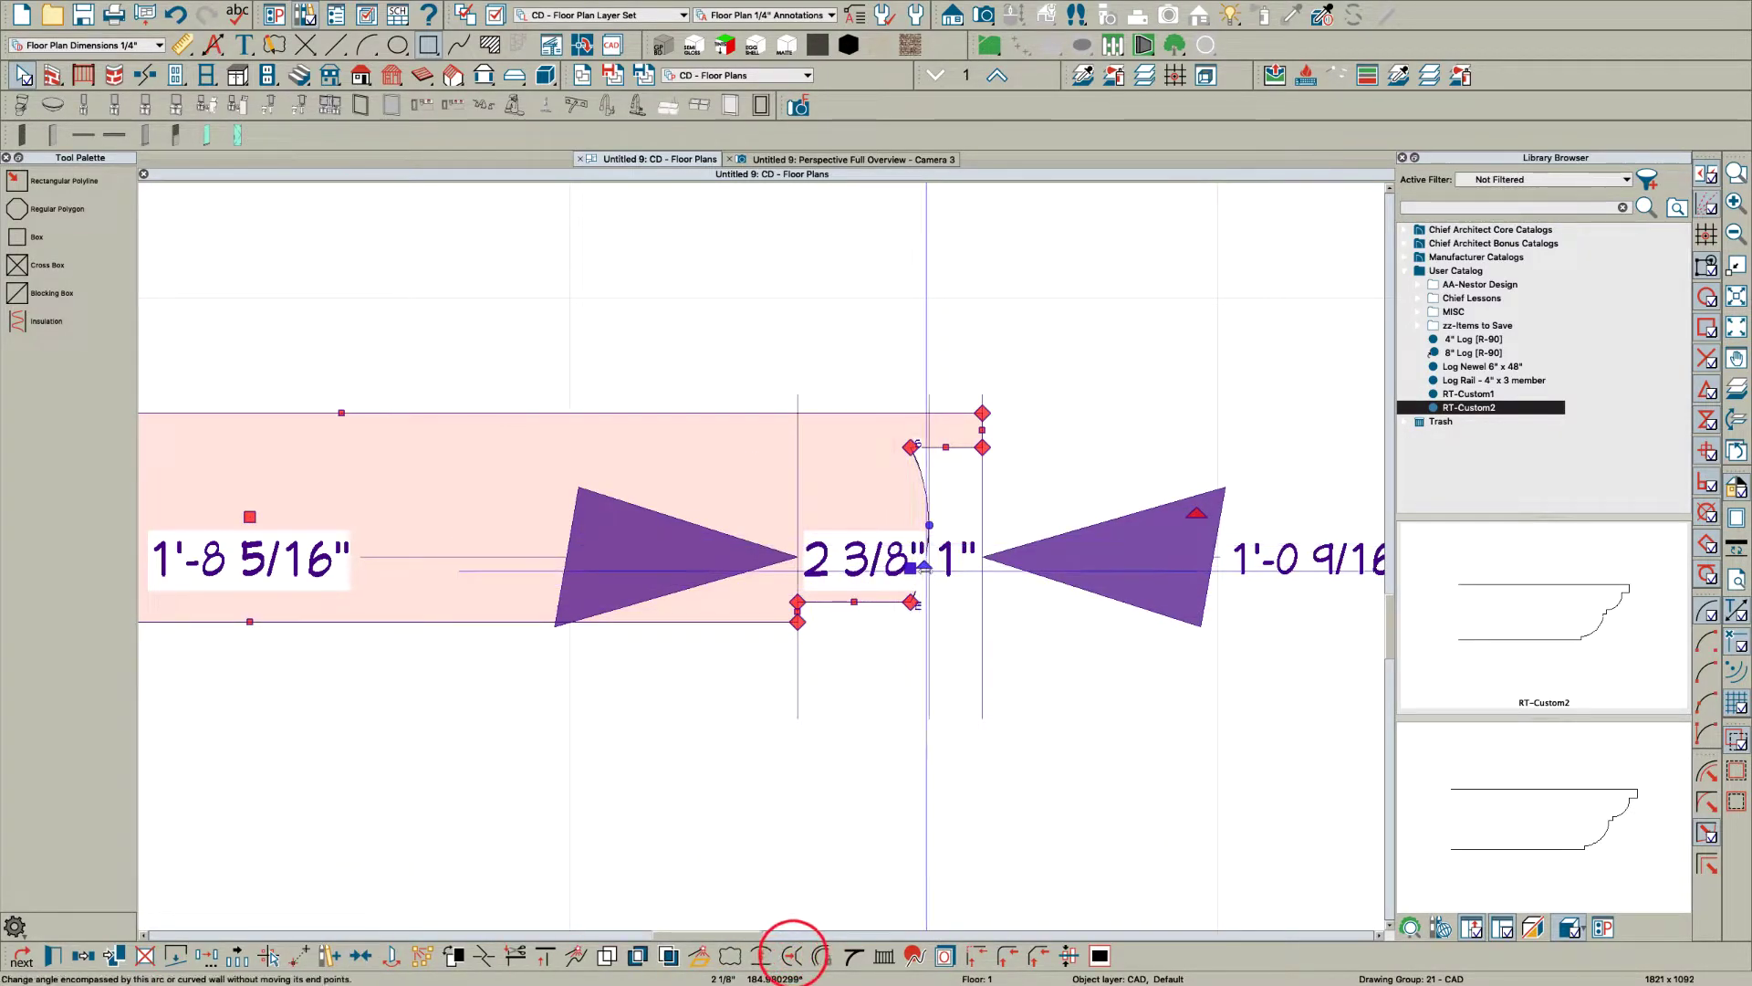
drag(925, 566, 910, 561)
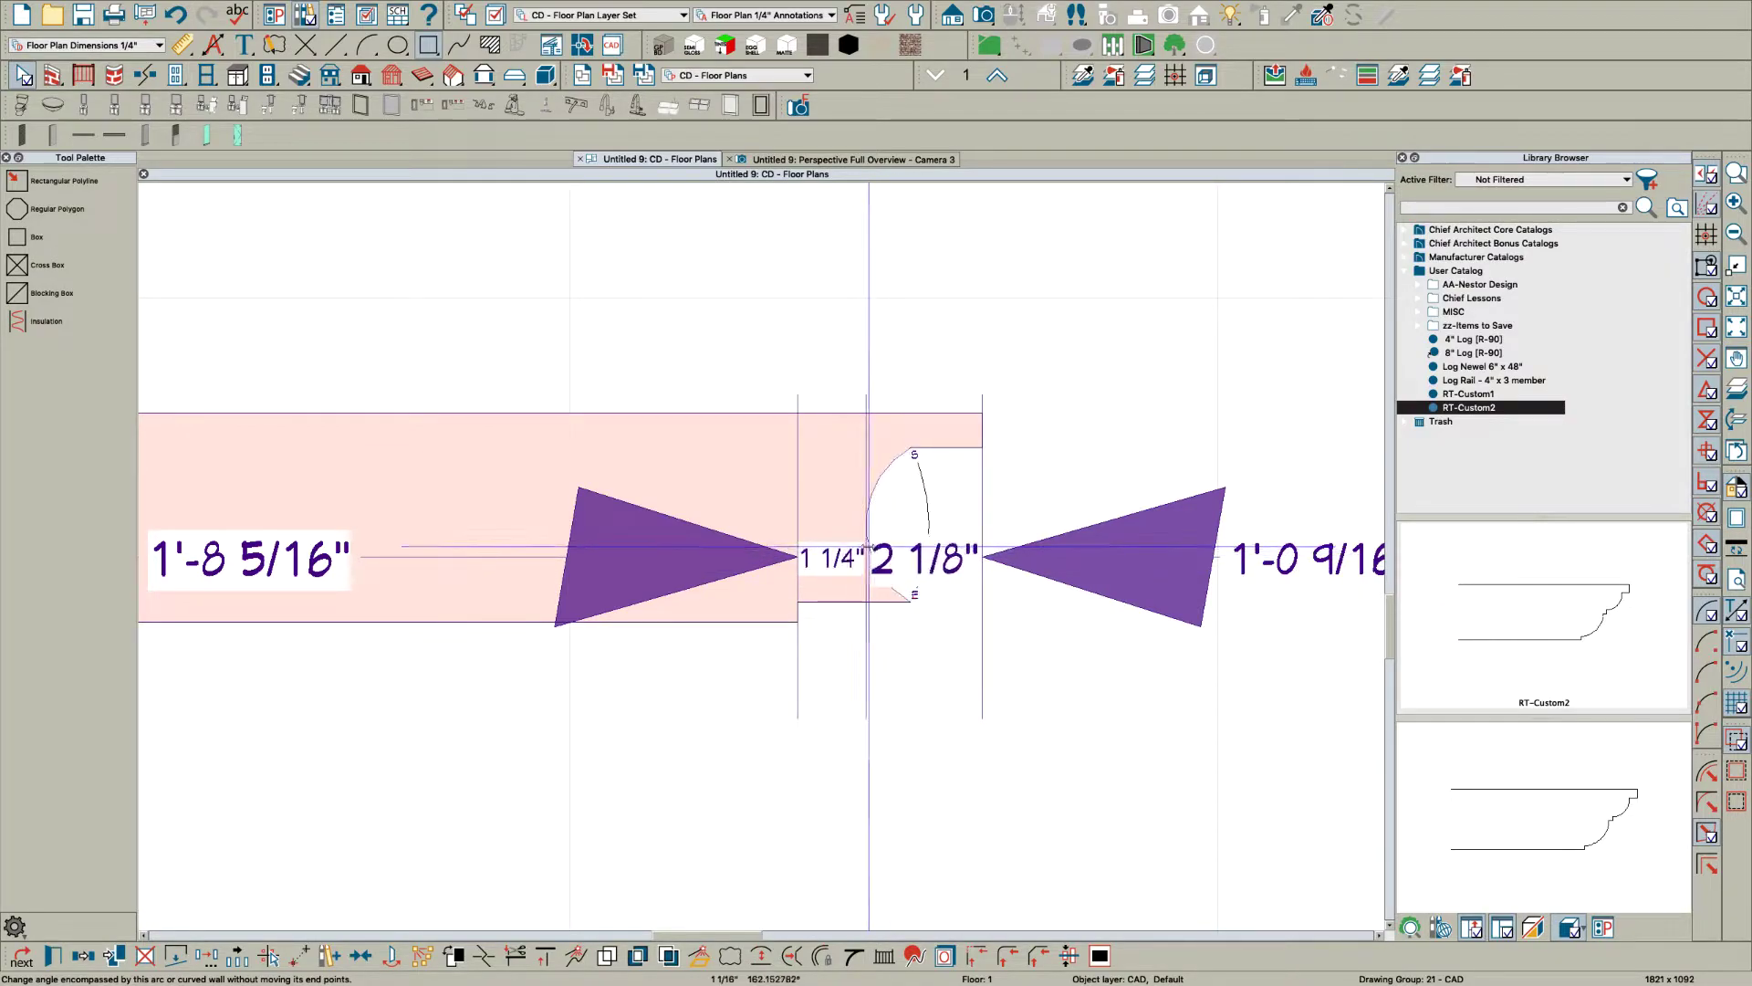
Step: Lower the short horizontal edge beneath the arc about 3/4", past the polyline's bottom edge
scroll(898, 589, up, 2)
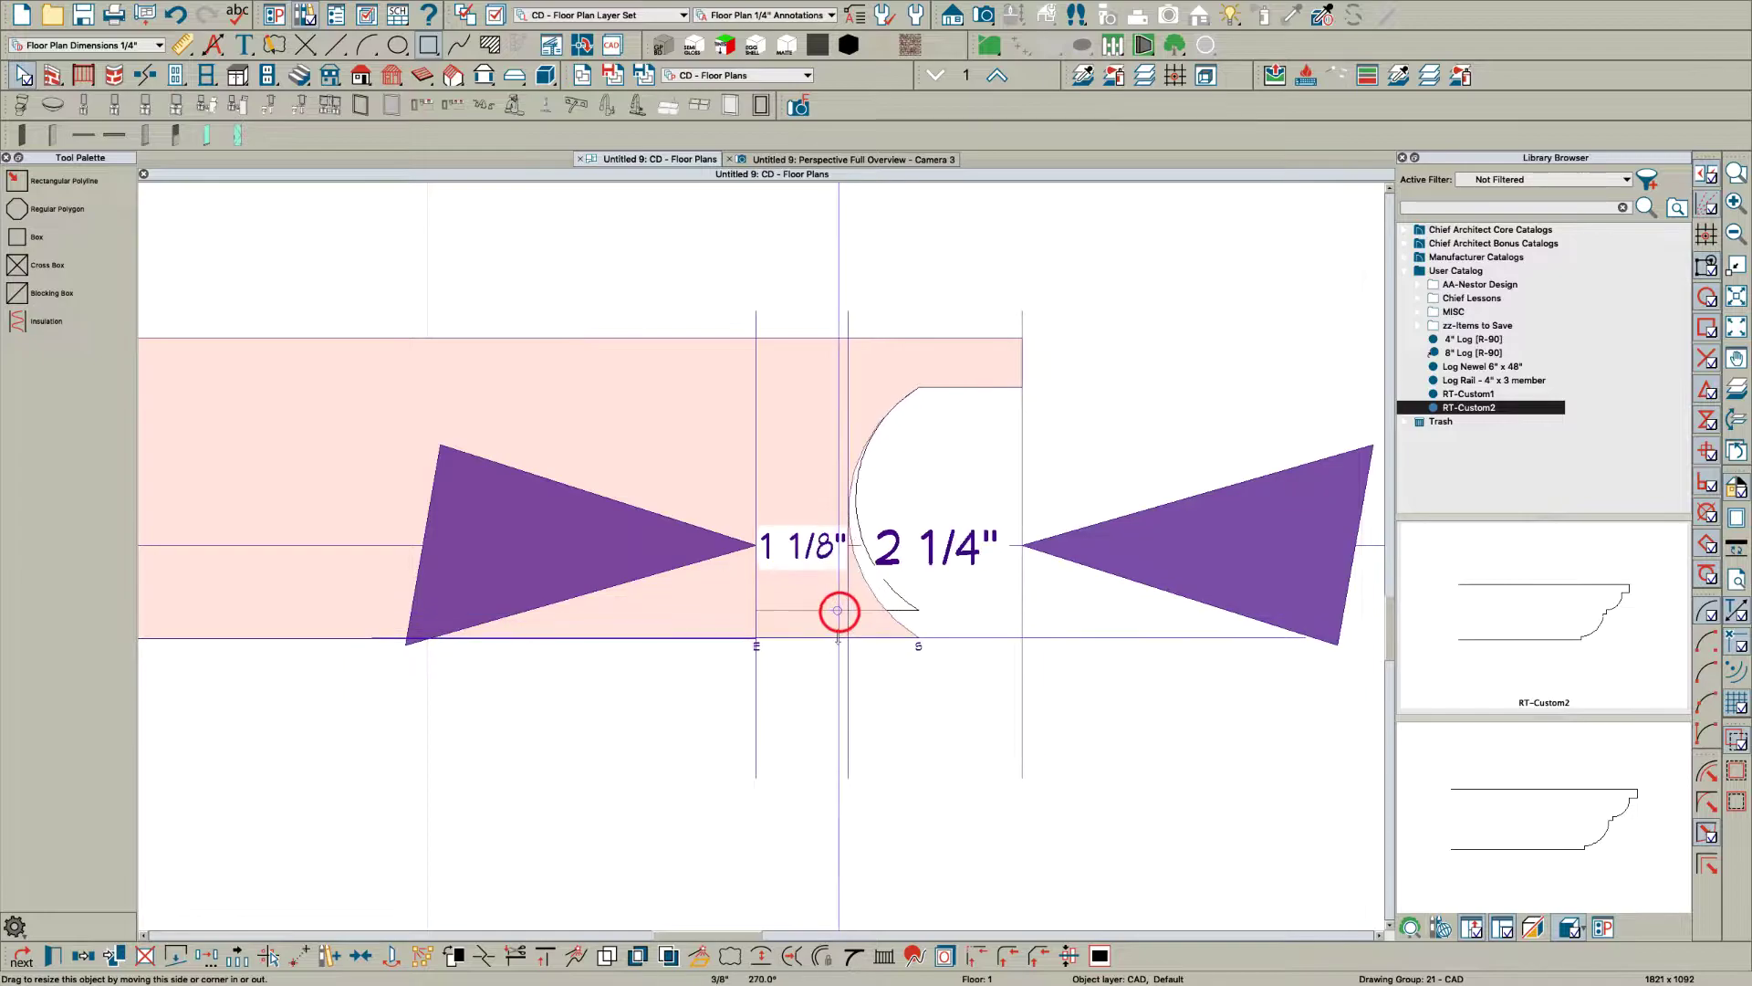
drag(839, 611, 794, 671)
click(977, 587)
scroll(978, 586, down, 5)
scroll(961, 579, up, 3)
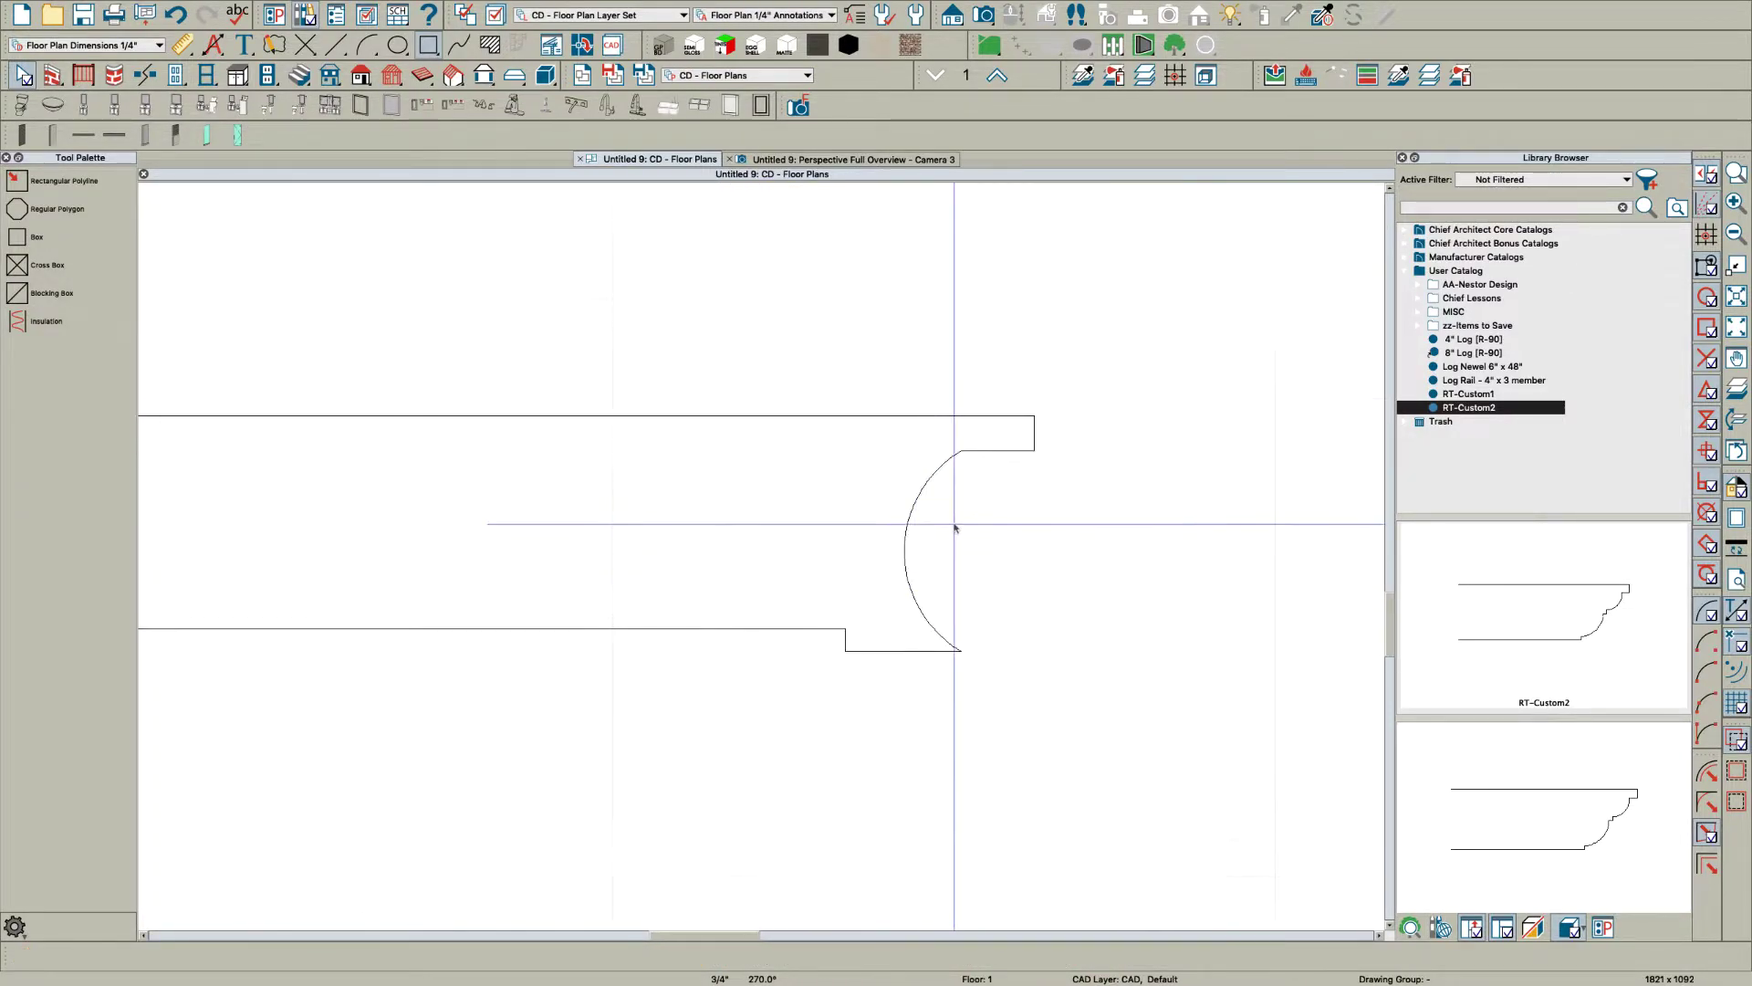
Step: Pull the short vertical edge above the arc inward about 3/4" to shorten the profile's upper tip
scroll(970, 469, up, 5)
click(1184, 345)
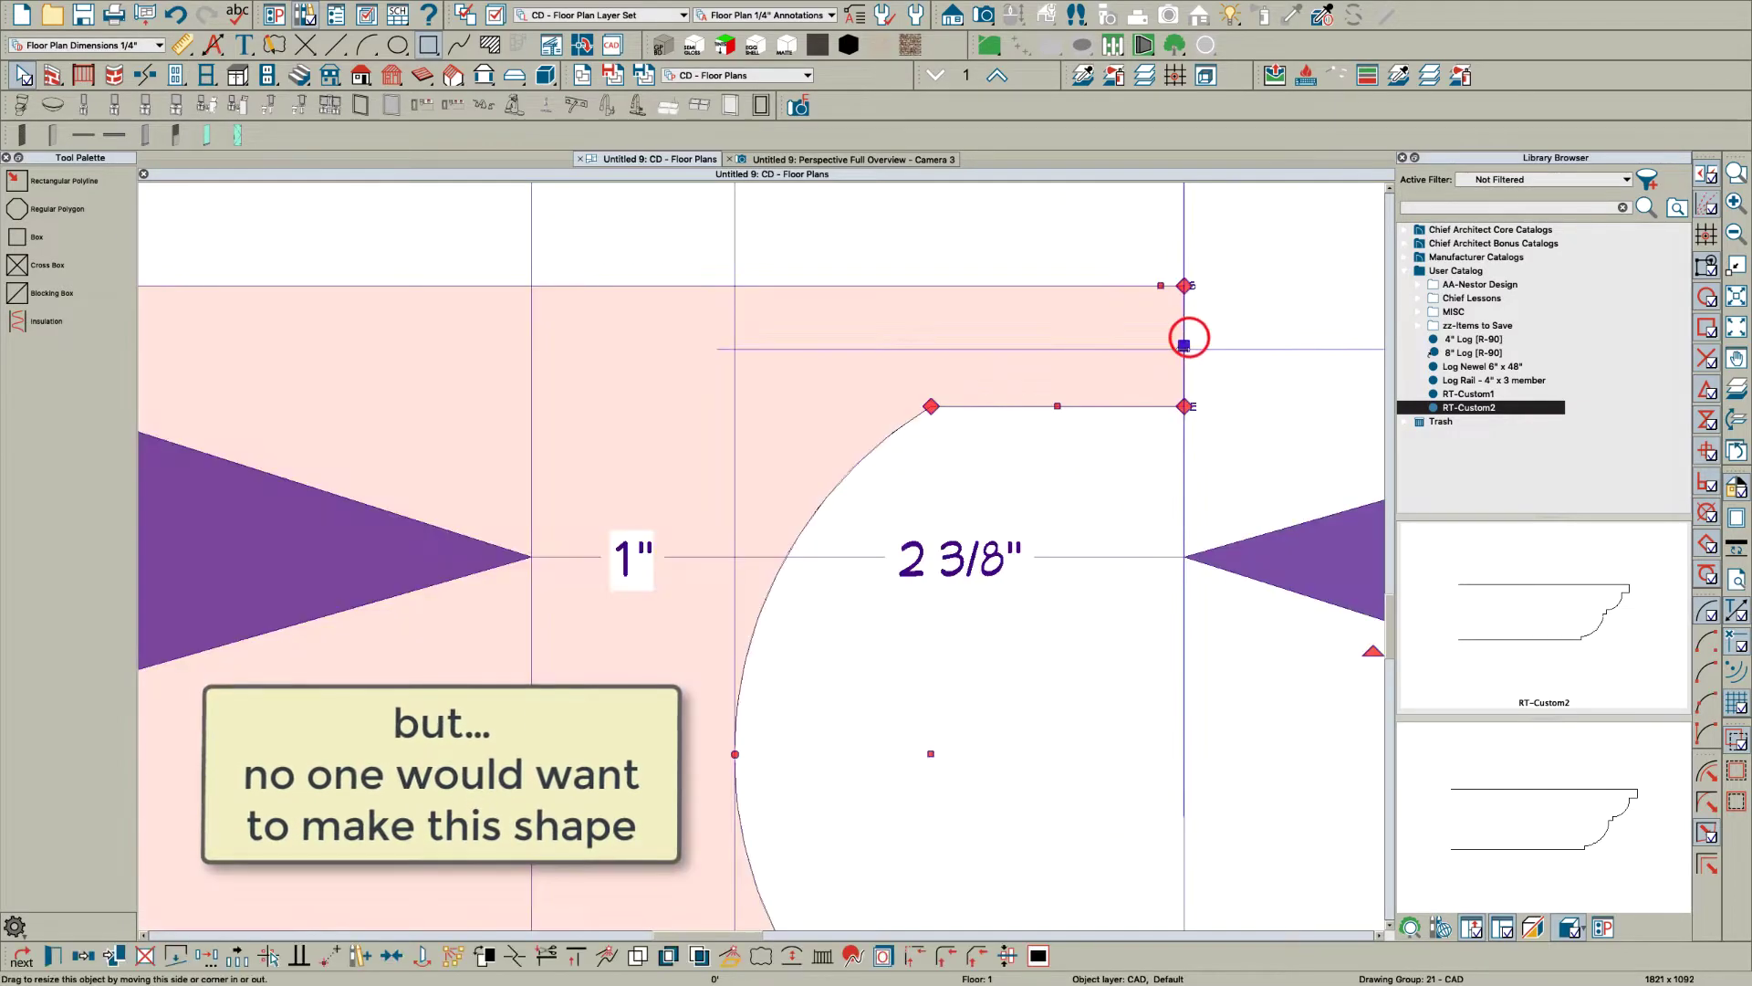
drag(1184, 348, 1041, 352)
scroll(1002, 362, down, 5)
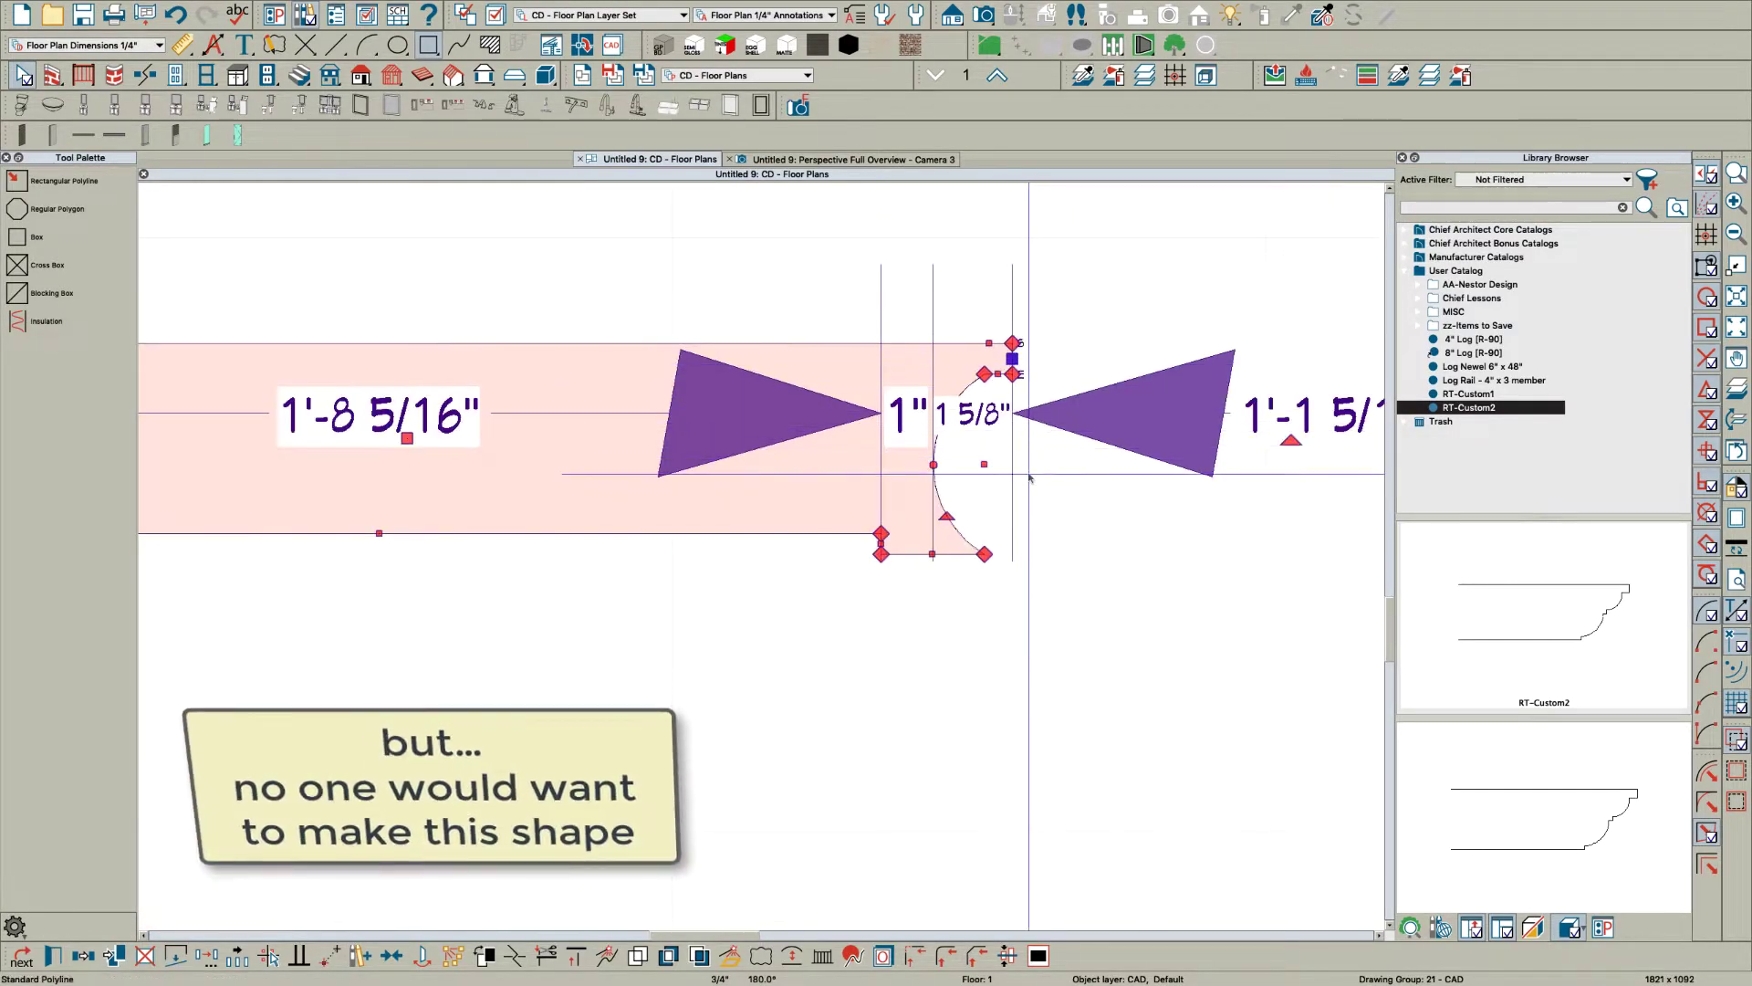
click(1029, 477)
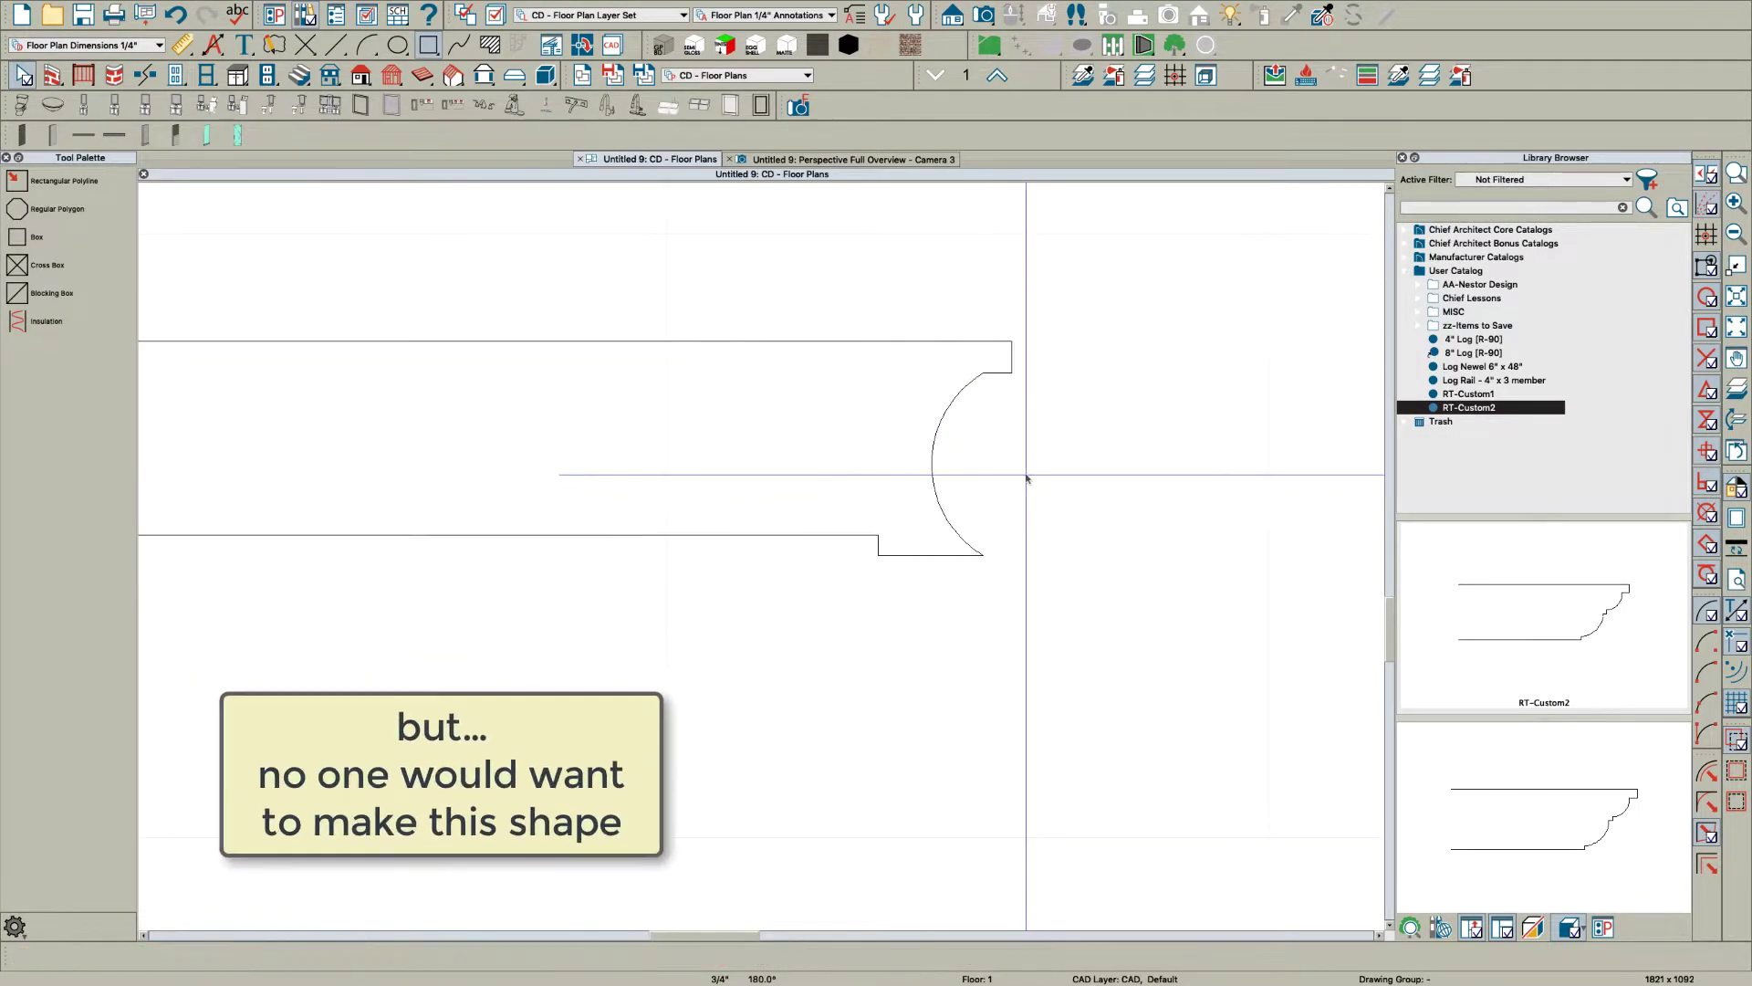
Step: Stretch the arc's upper endpoint outward about 9/16" so it meets the lower corner of the profile's vertical tip edge
click(933, 442)
scroll(967, 365, up, 5)
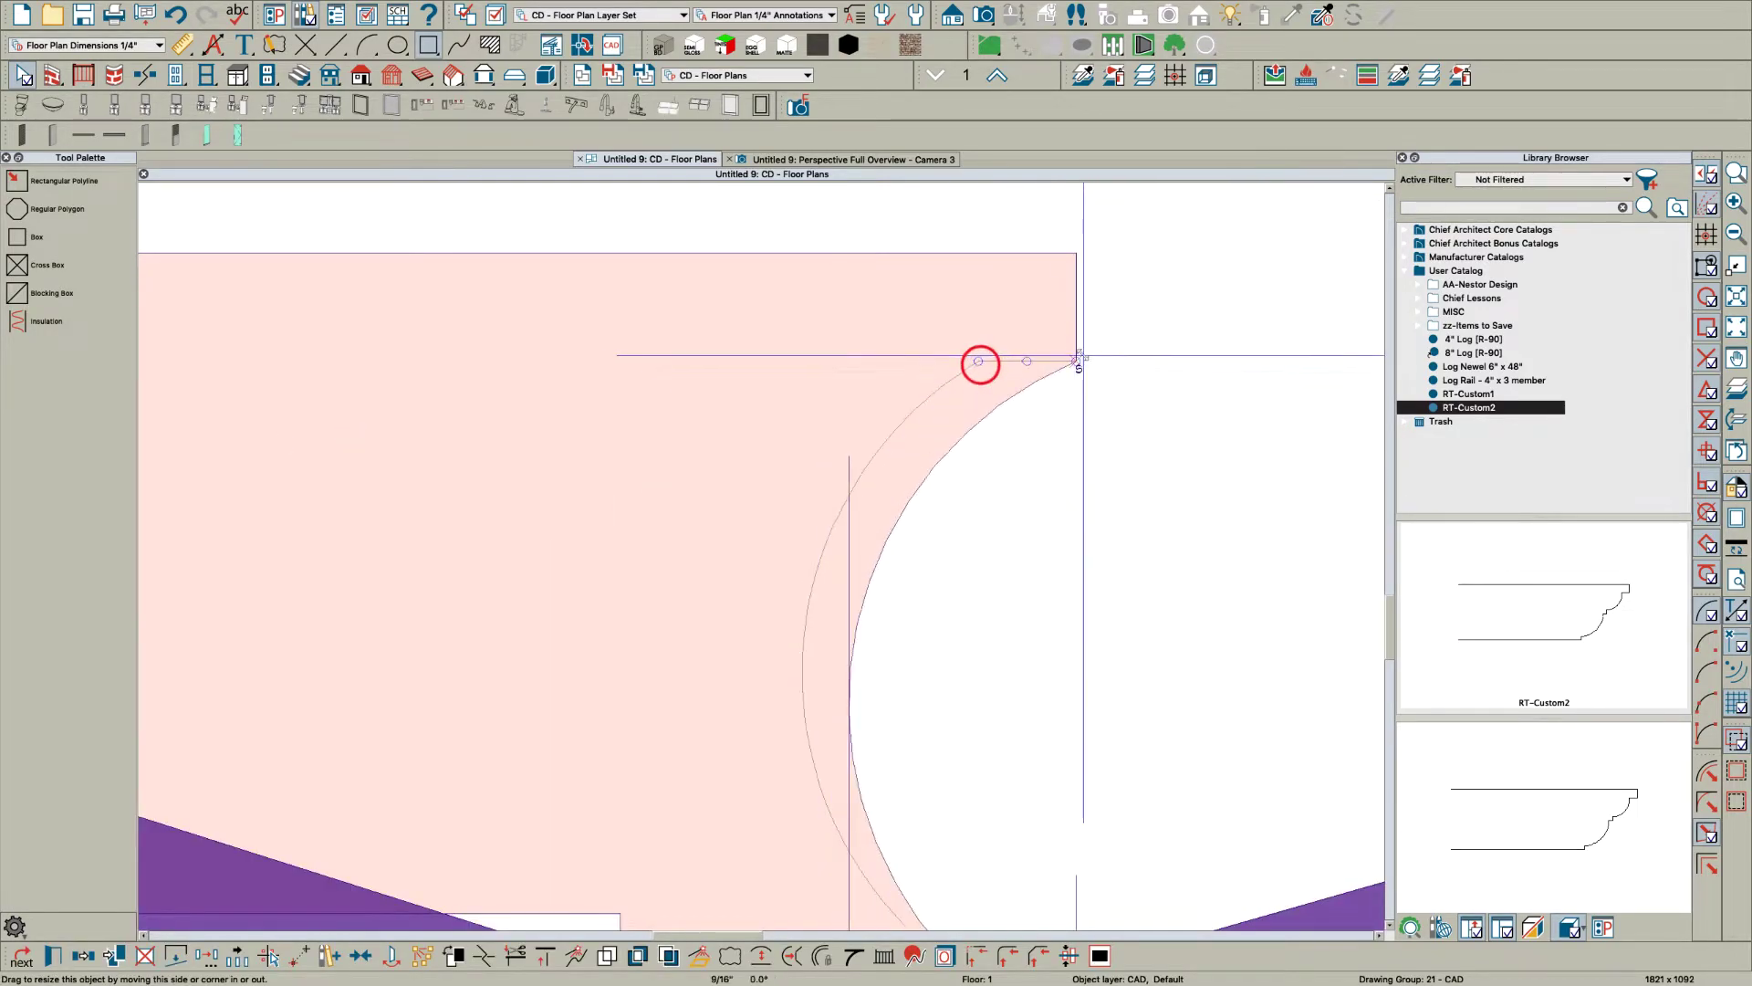
drag(1083, 355, 1071, 358)
scroll(850, 353, down, 4)
click(916, 523)
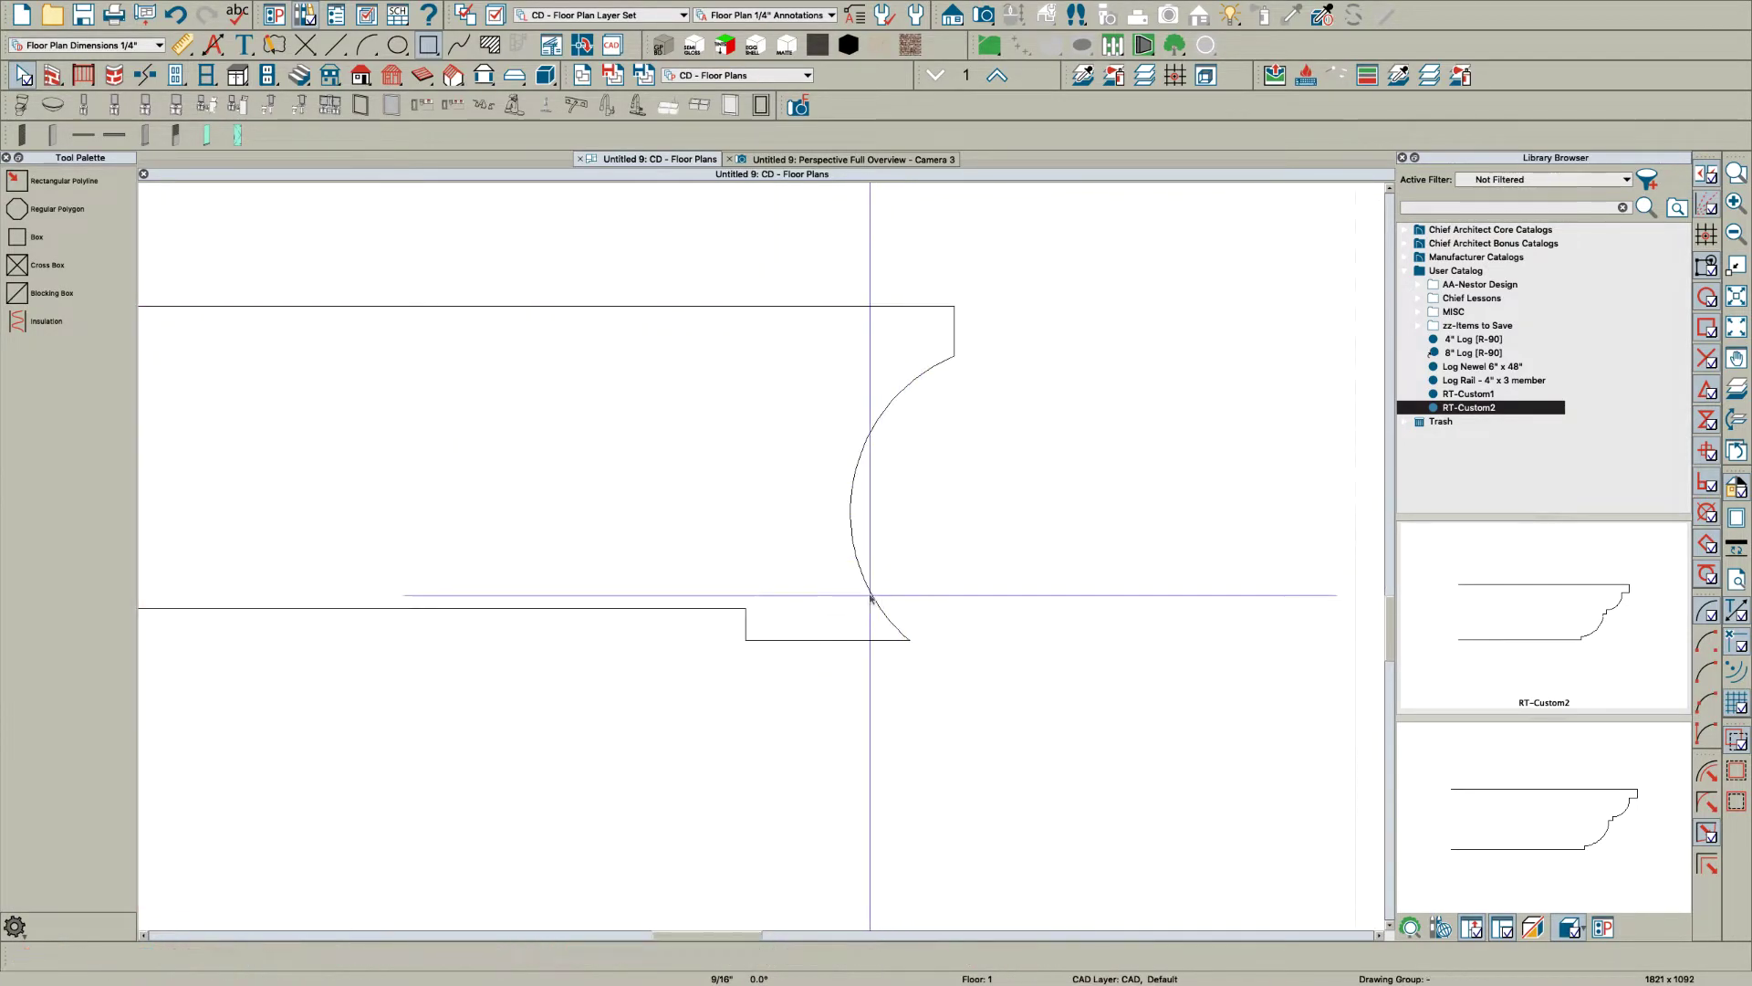
Step: Move the small vertical step beneath the profile about 2 1/8" away from the arc, lengthening the lowered bottom edge
scroll(883, 630, up, 2)
click(886, 641)
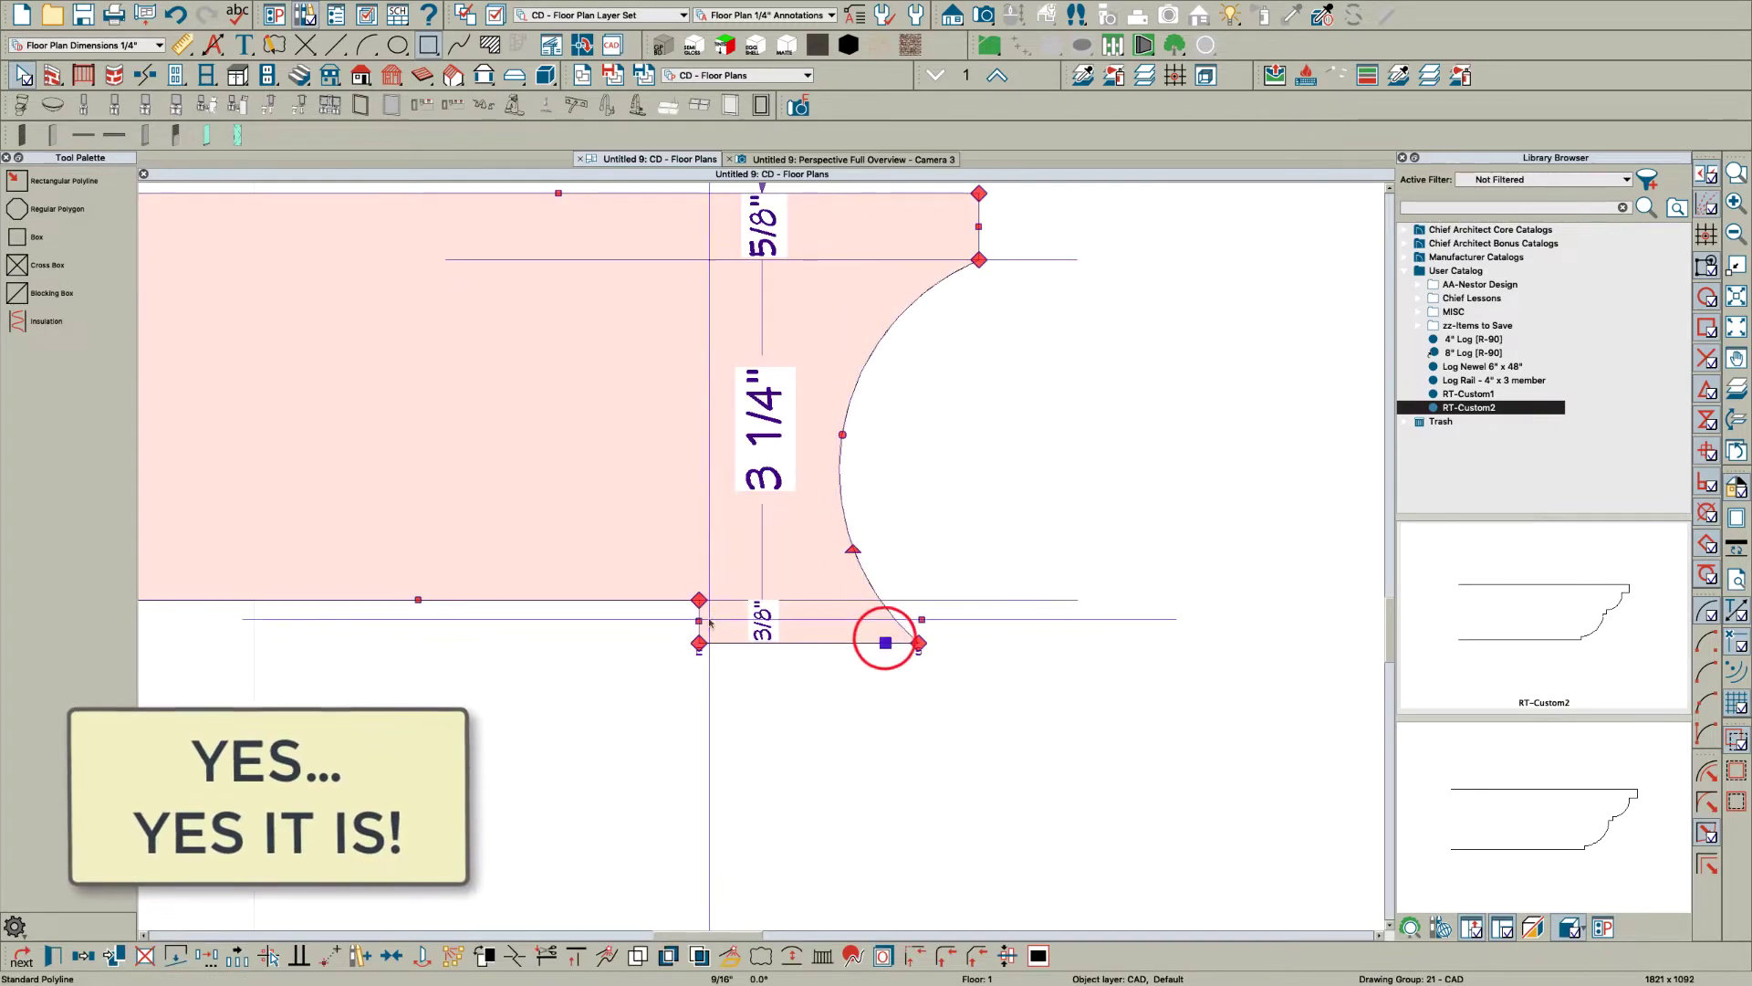
drag(698, 601, 474, 621)
scroll(959, 619, down, 3)
key(Escape)
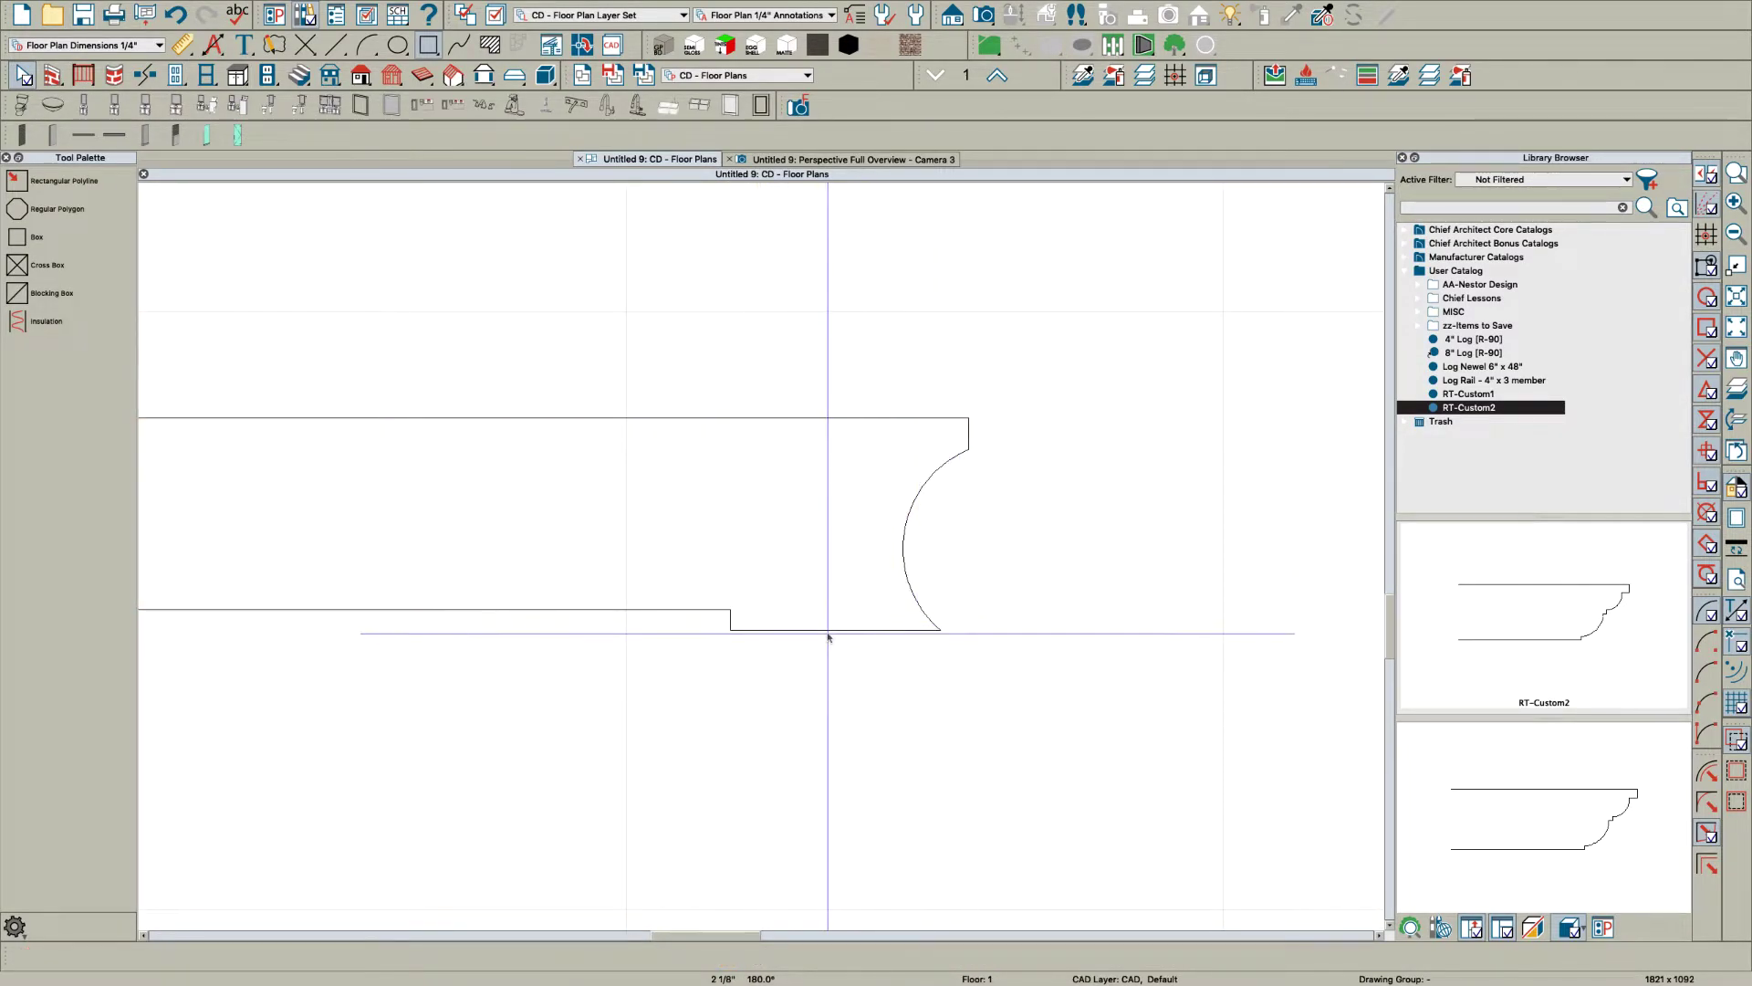
Step: Shorten the profile by moving its plain straight end about 11 9/16" toward the arc
scroll(933, 621, down, 1)
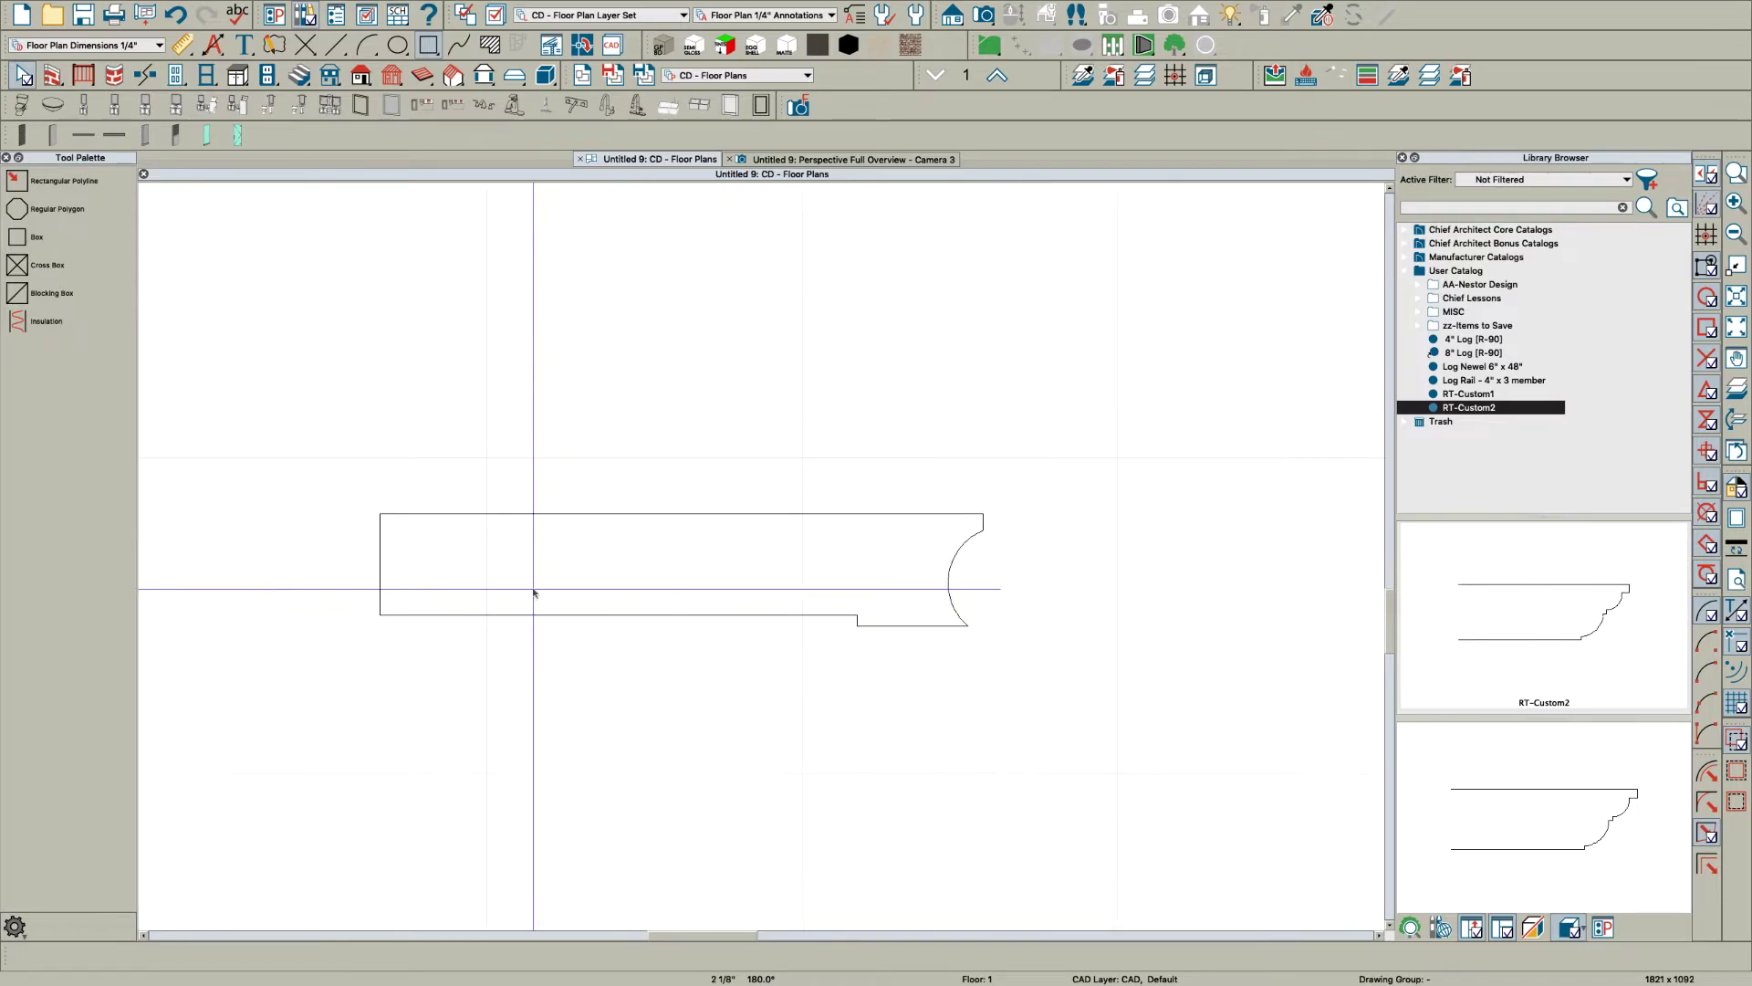
click(380, 573)
drag(379, 563, 683, 563)
click(892, 653)
scroll(892, 653, up, 1)
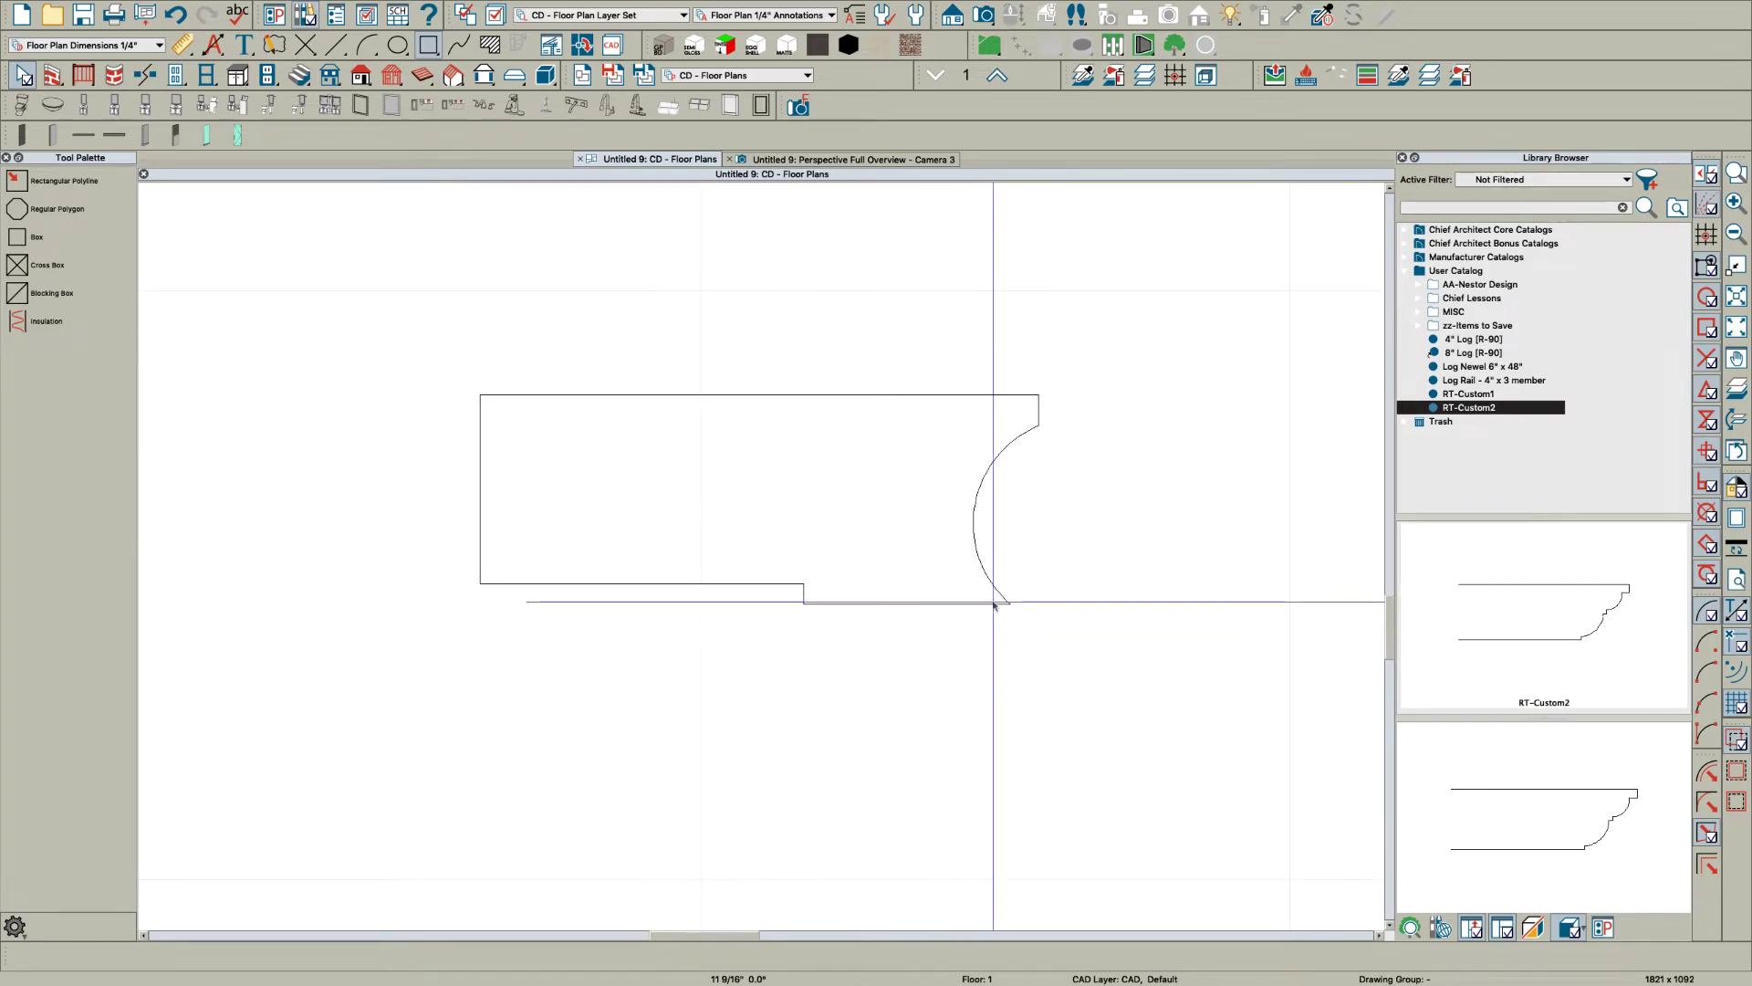
Step: Change the concave arc back to a straight segment and break that segment near its lower end
scroll(994, 603, up, 1)
click(990, 566)
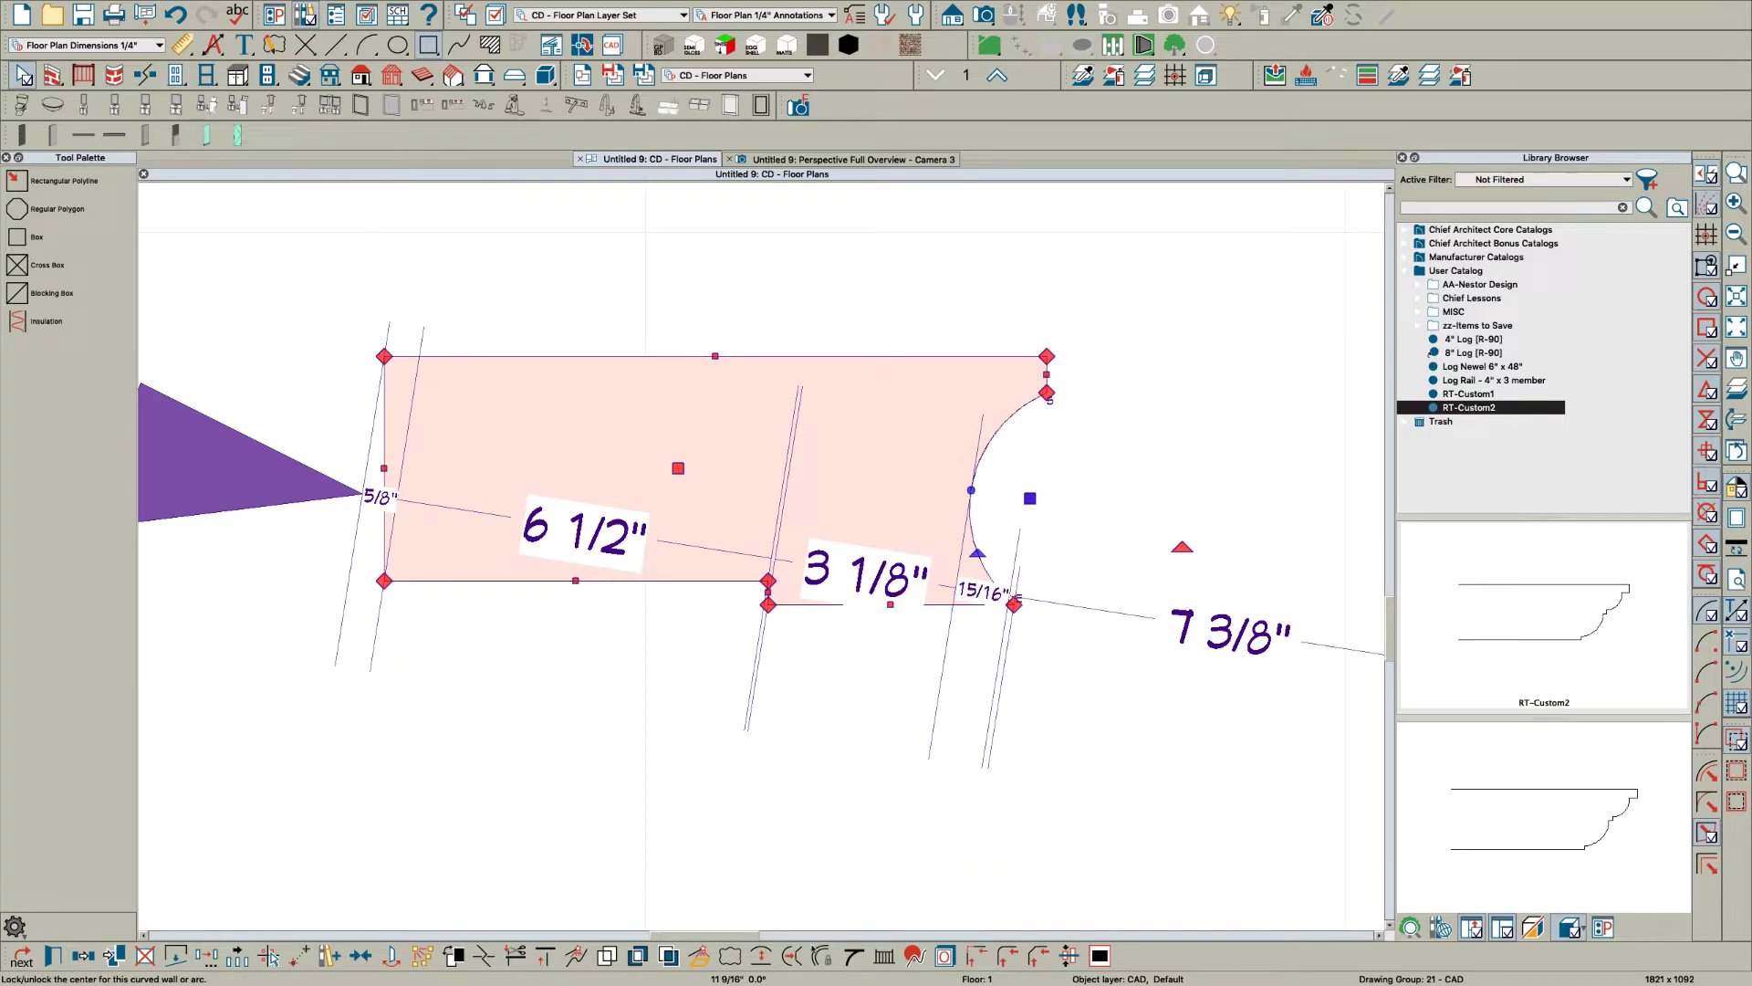
click(758, 955)
key(Escape)
click(1026, 535)
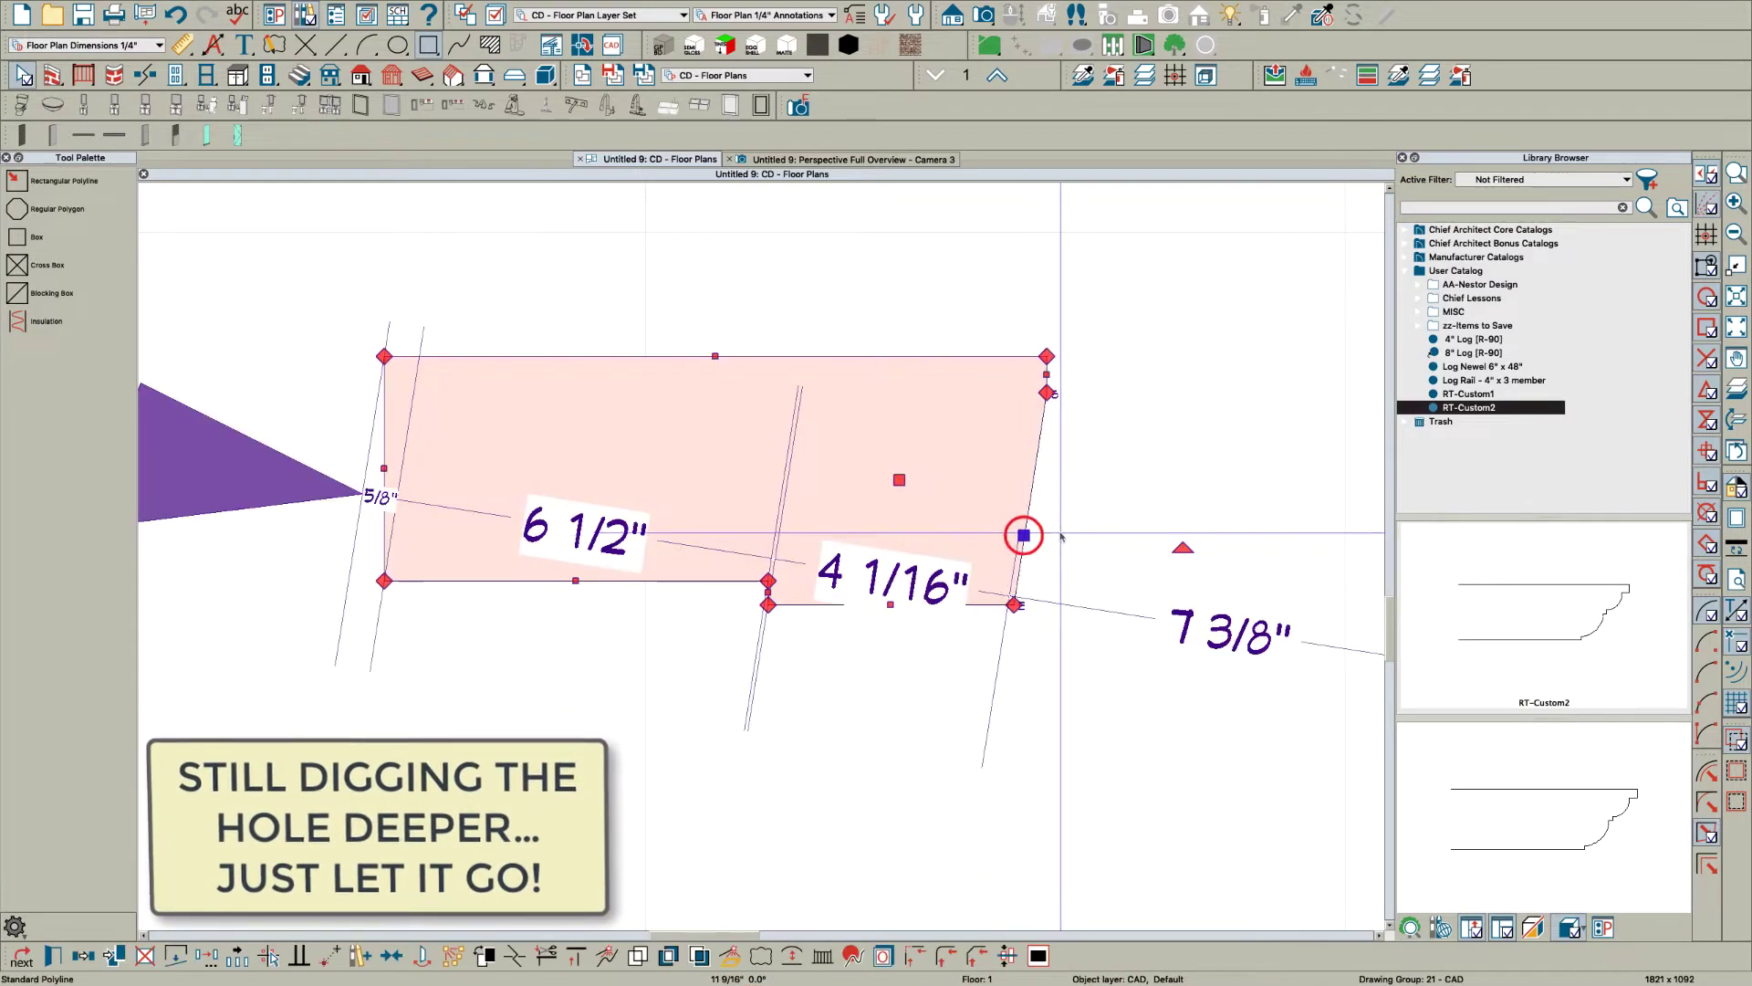
key(3)
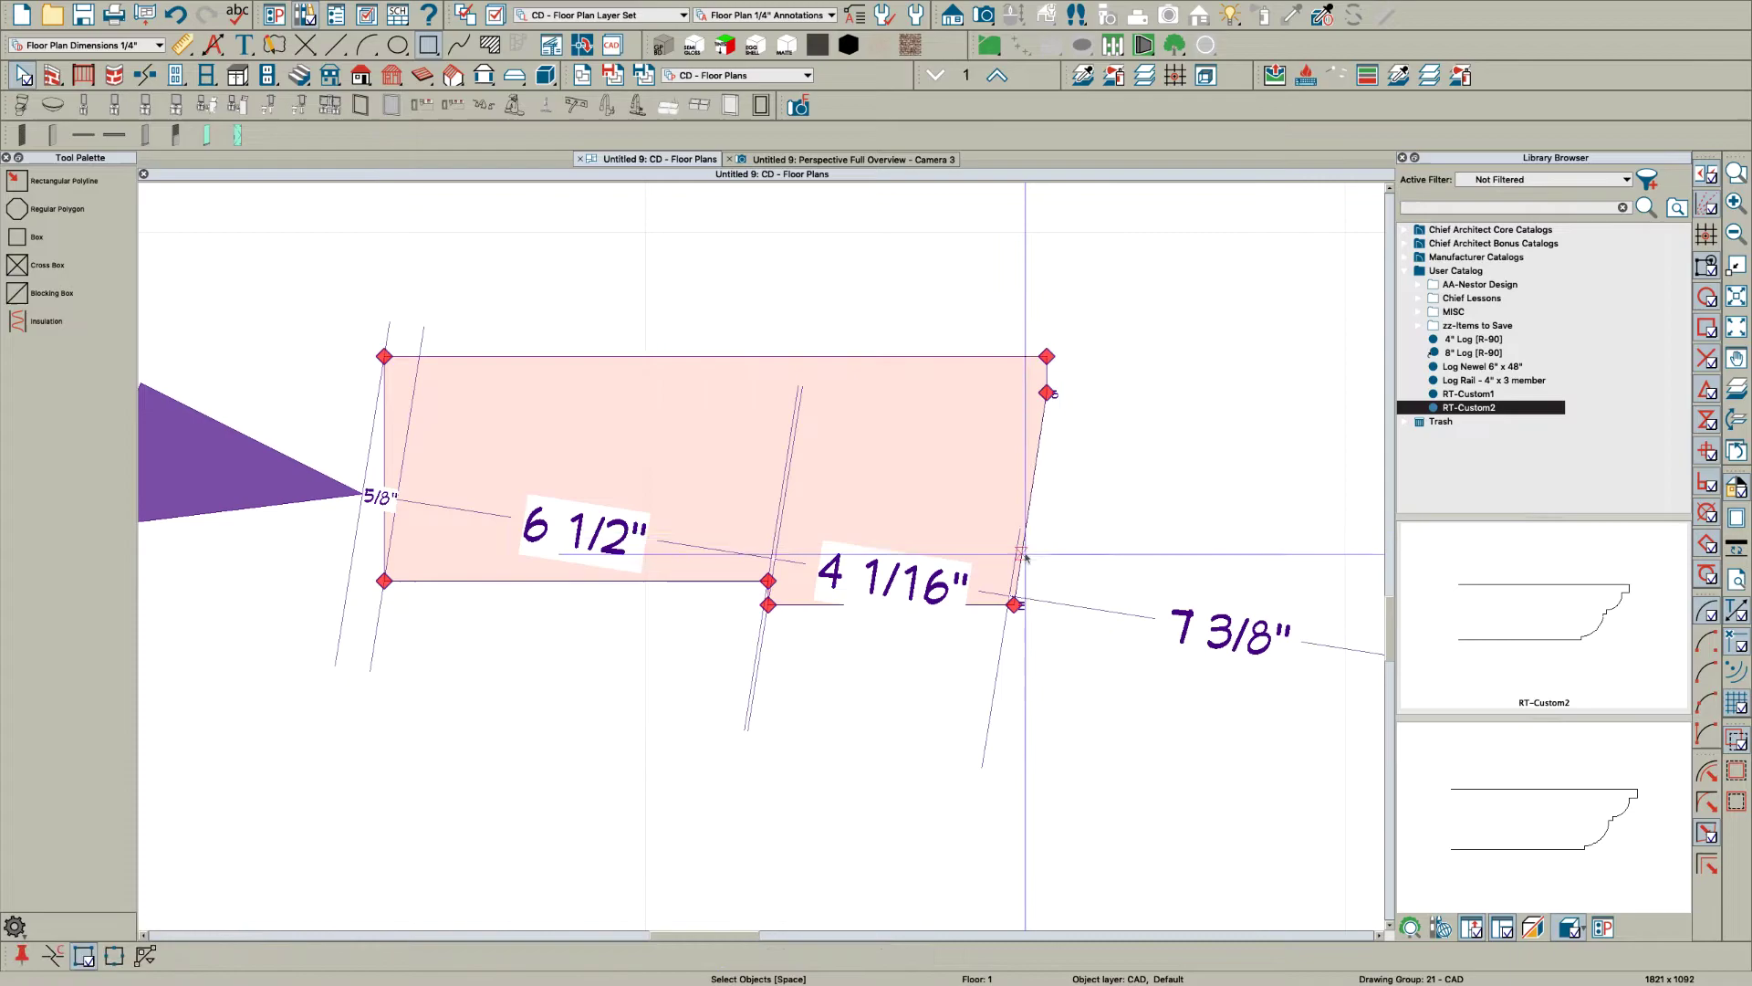
click(1021, 561)
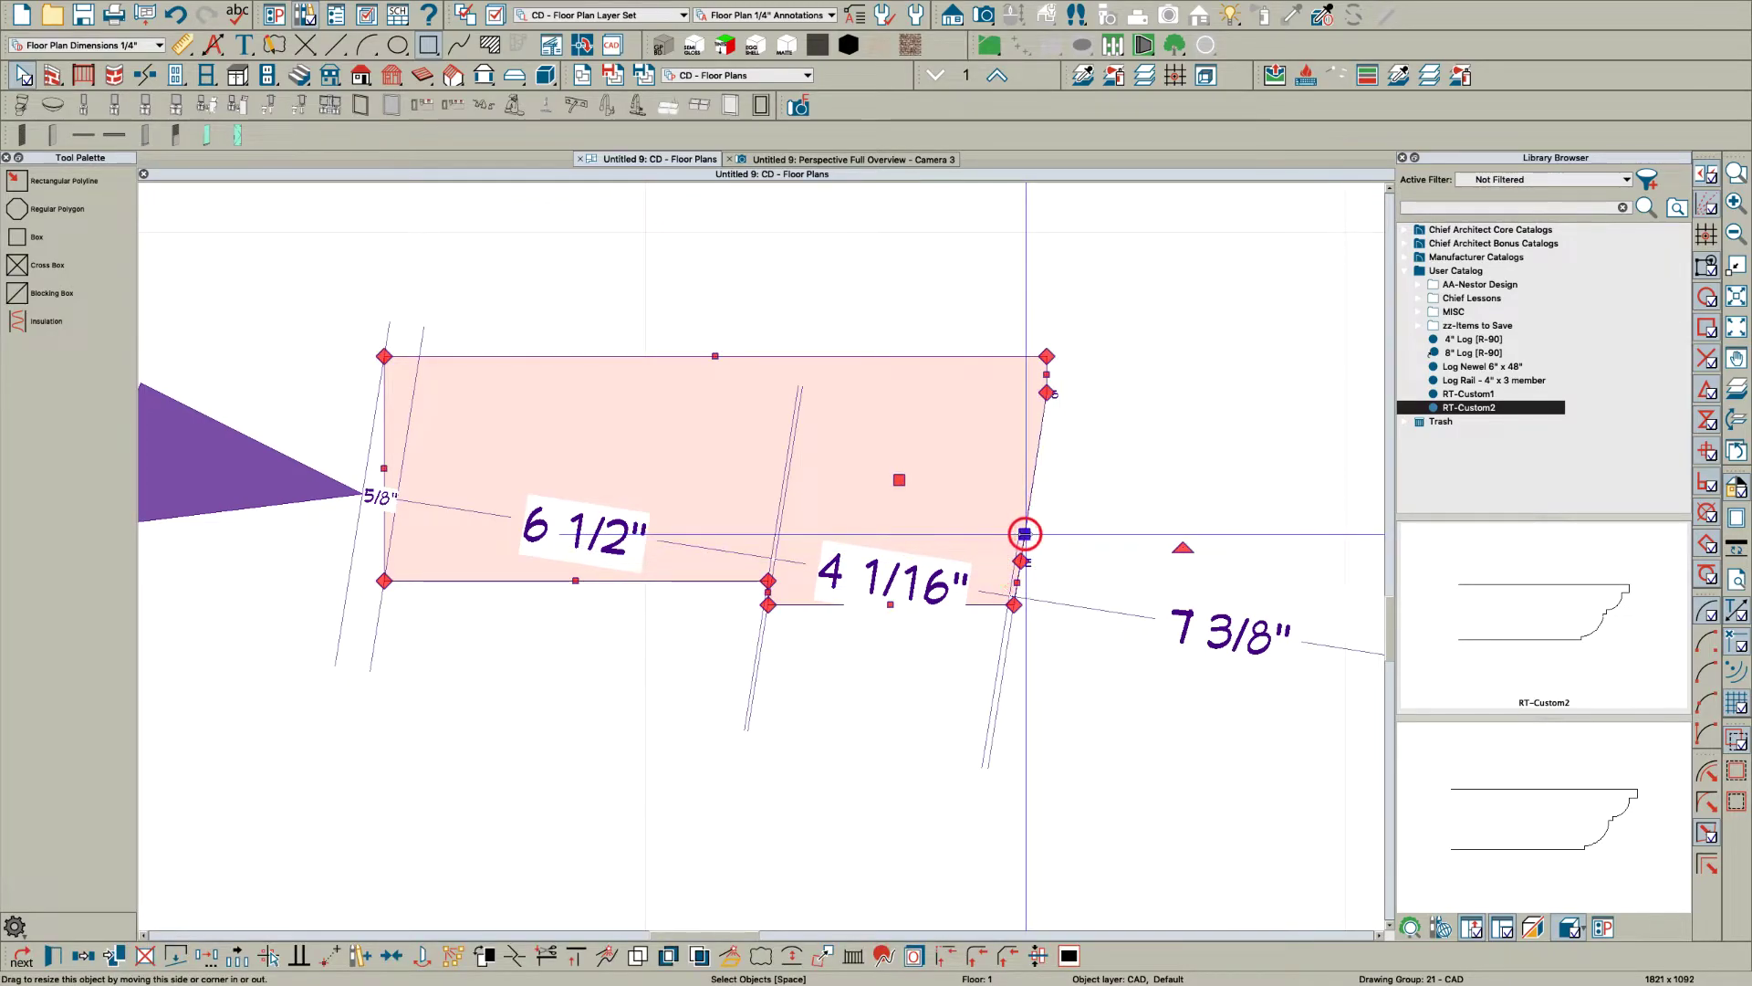
Step: Convert the longer segment above the new break to an arc and bow it about 13/16" into the profile
click(790, 955)
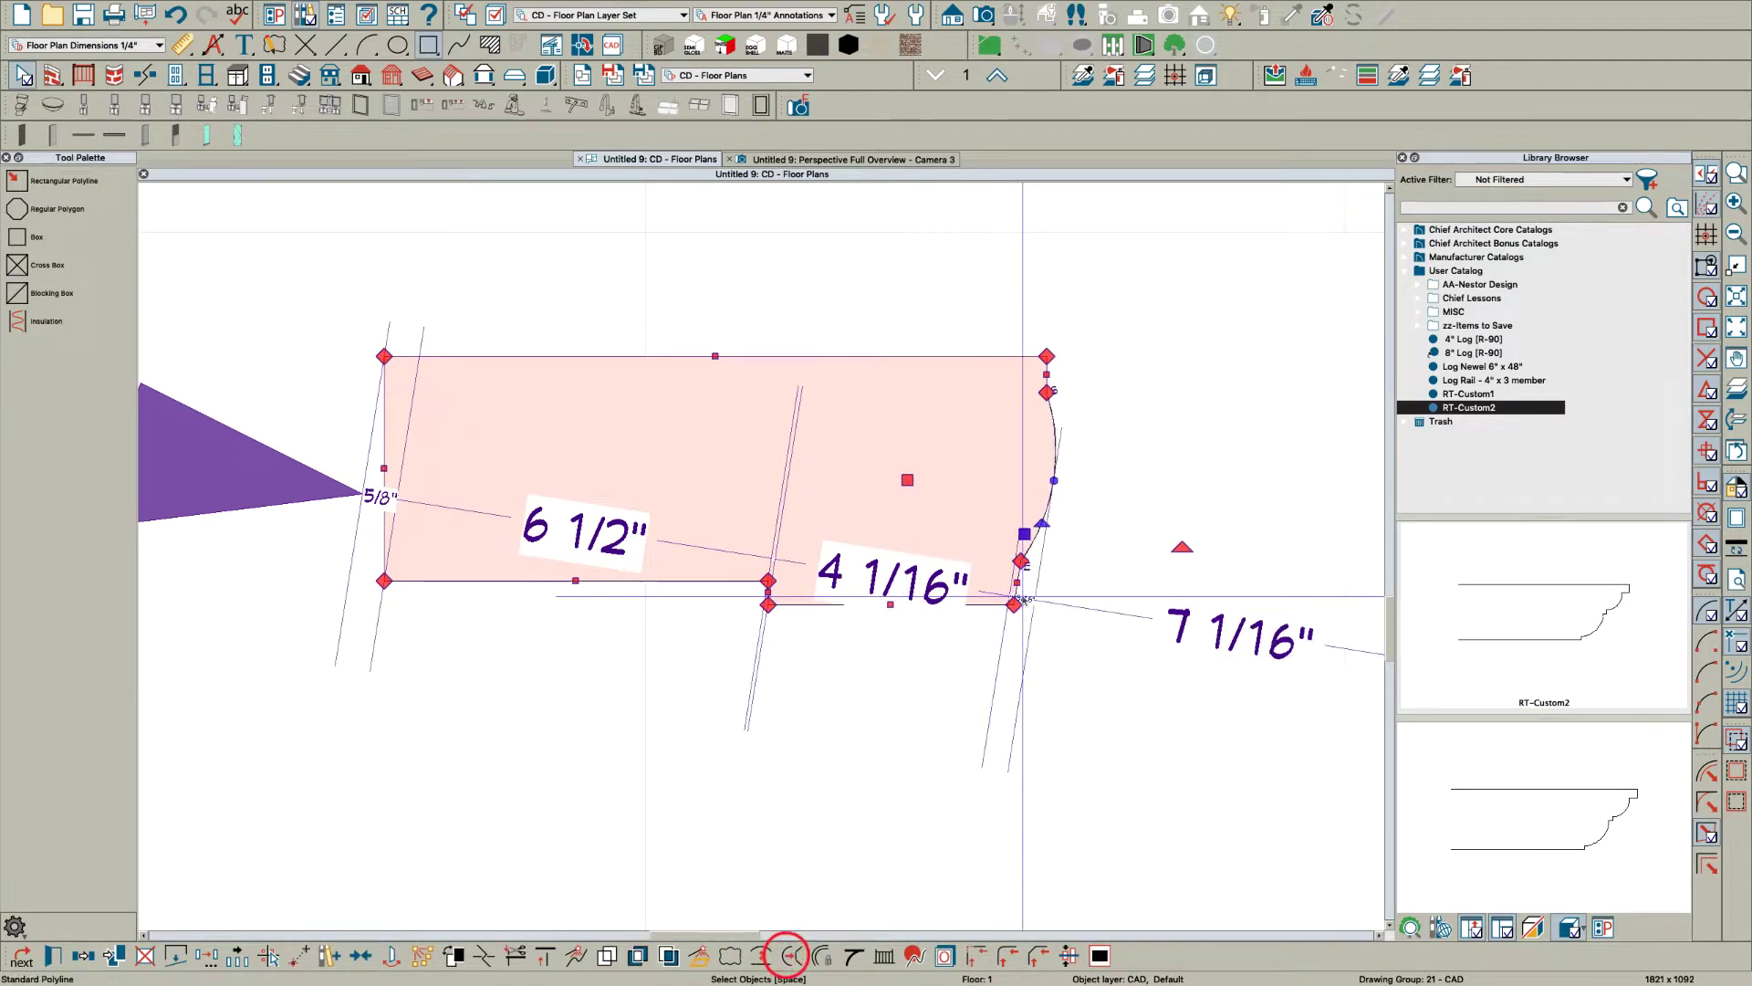
drag(1026, 527, 997, 515)
click(1147, 614)
scroll(1151, 611, down, 1)
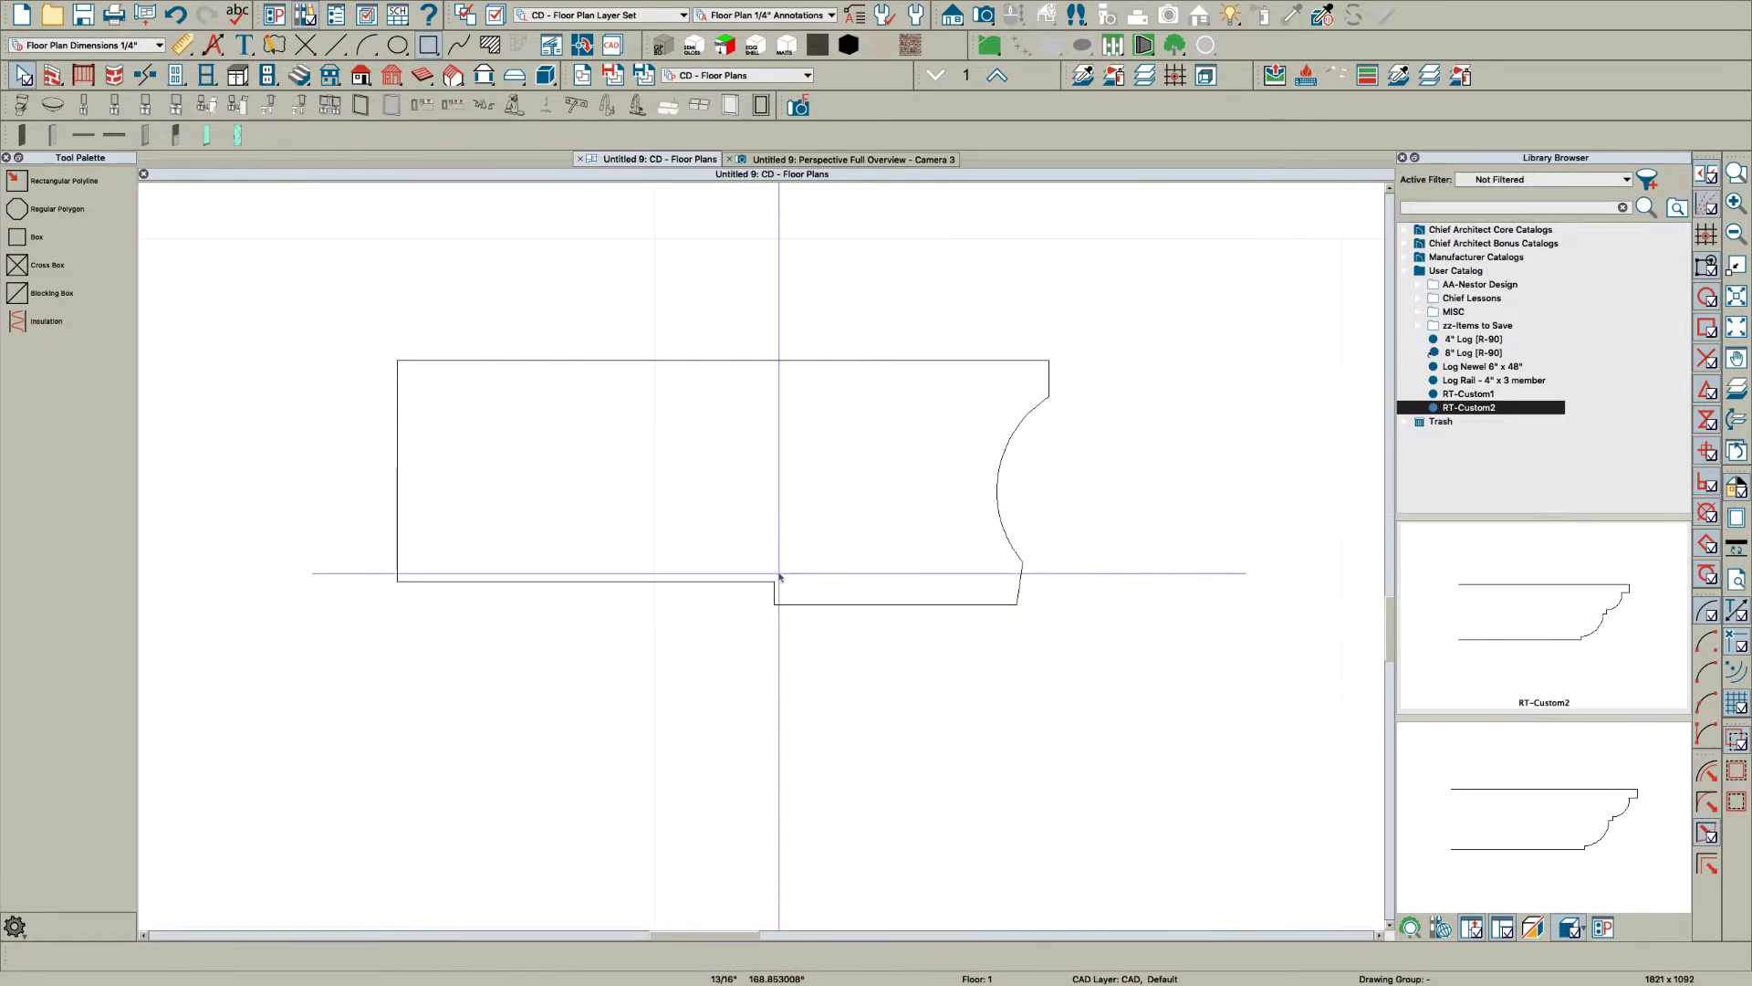
Step: Slant the small step on the profile's underside by moving its upper corner about 7/16" away from the arc
click(817, 604)
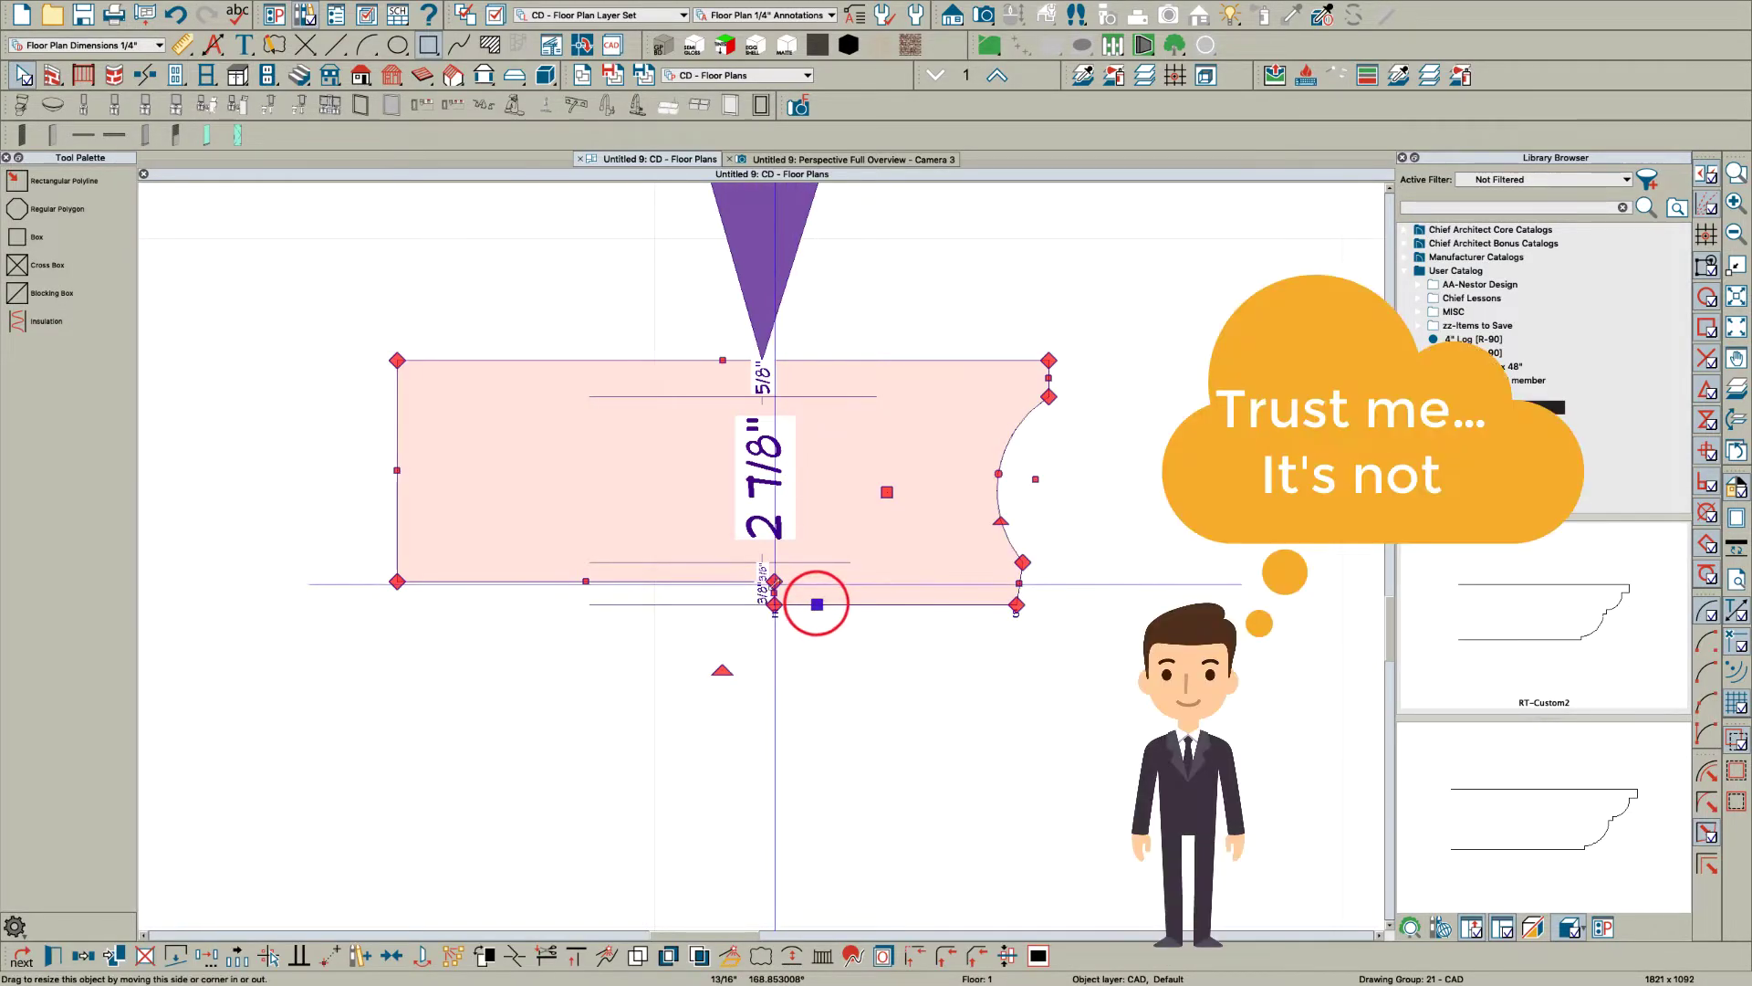
mouse_move(774, 581)
mouse_down()
mouse_move(733, 577)
mouse_move(751, 581)
mouse_up()
click(790, 639)
scroll(964, 607, down, 1)
scroll(801, 567, up, 1)
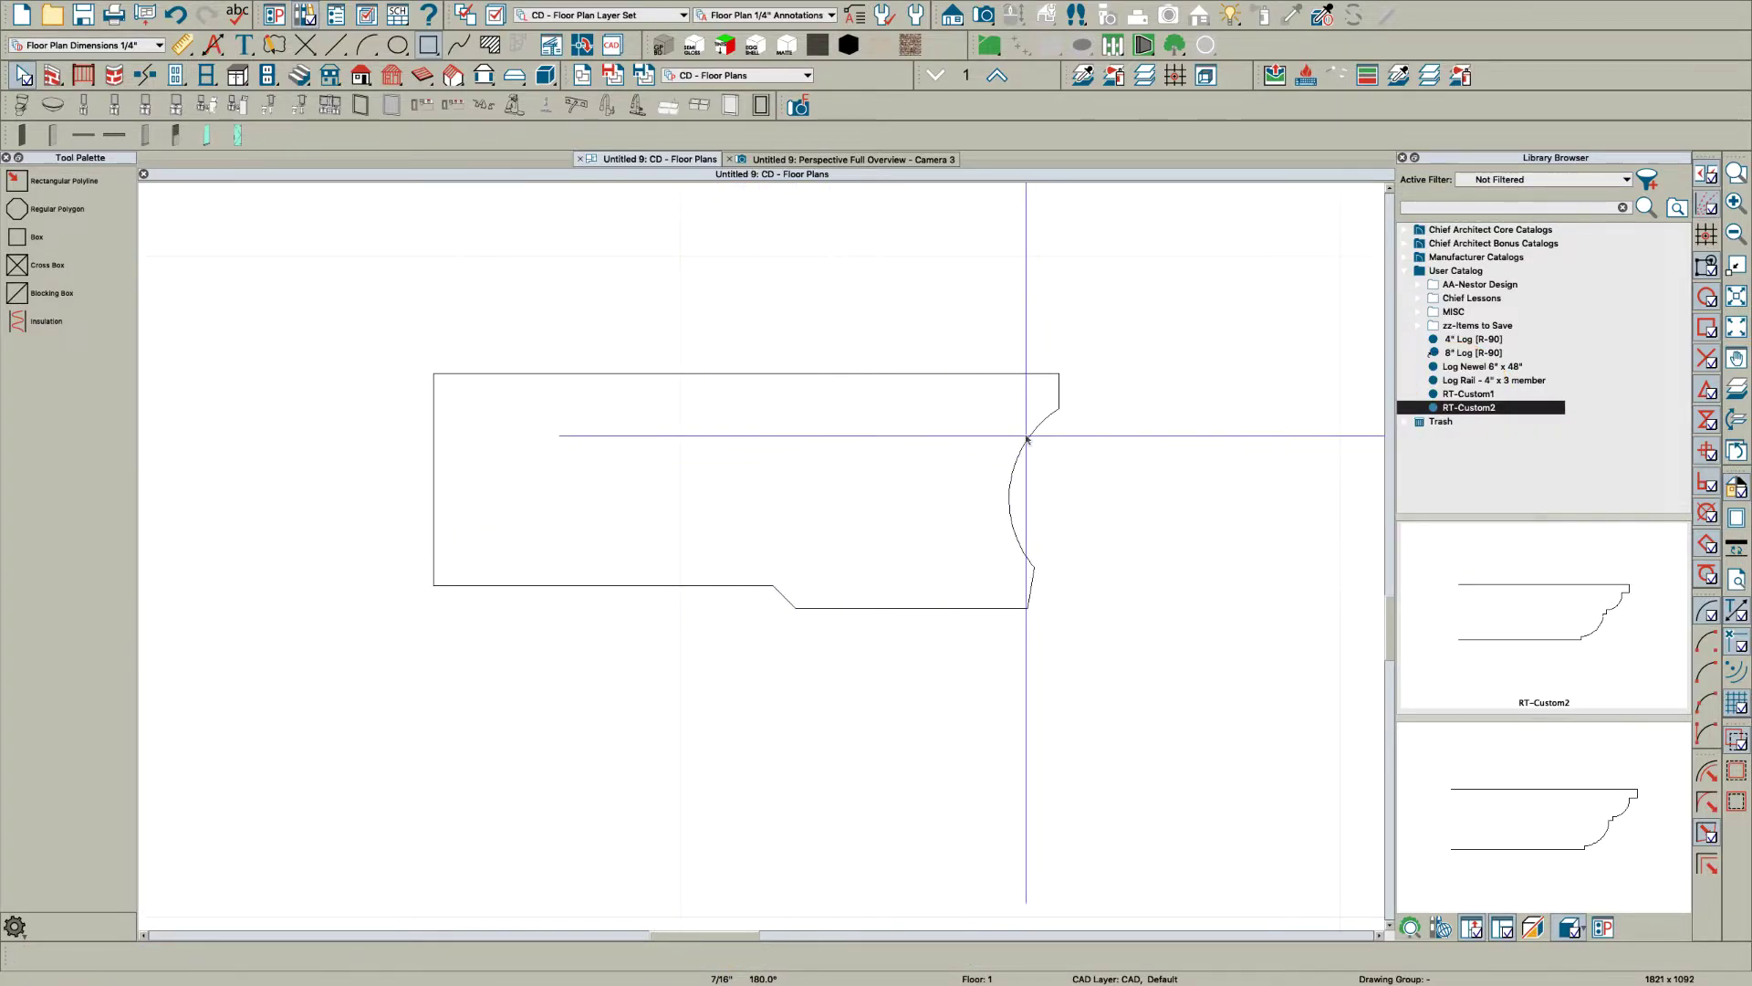
Step: Add the finished profile to the library as a molding and name it RT-Custom Mess
drag(432, 351, 1123, 694)
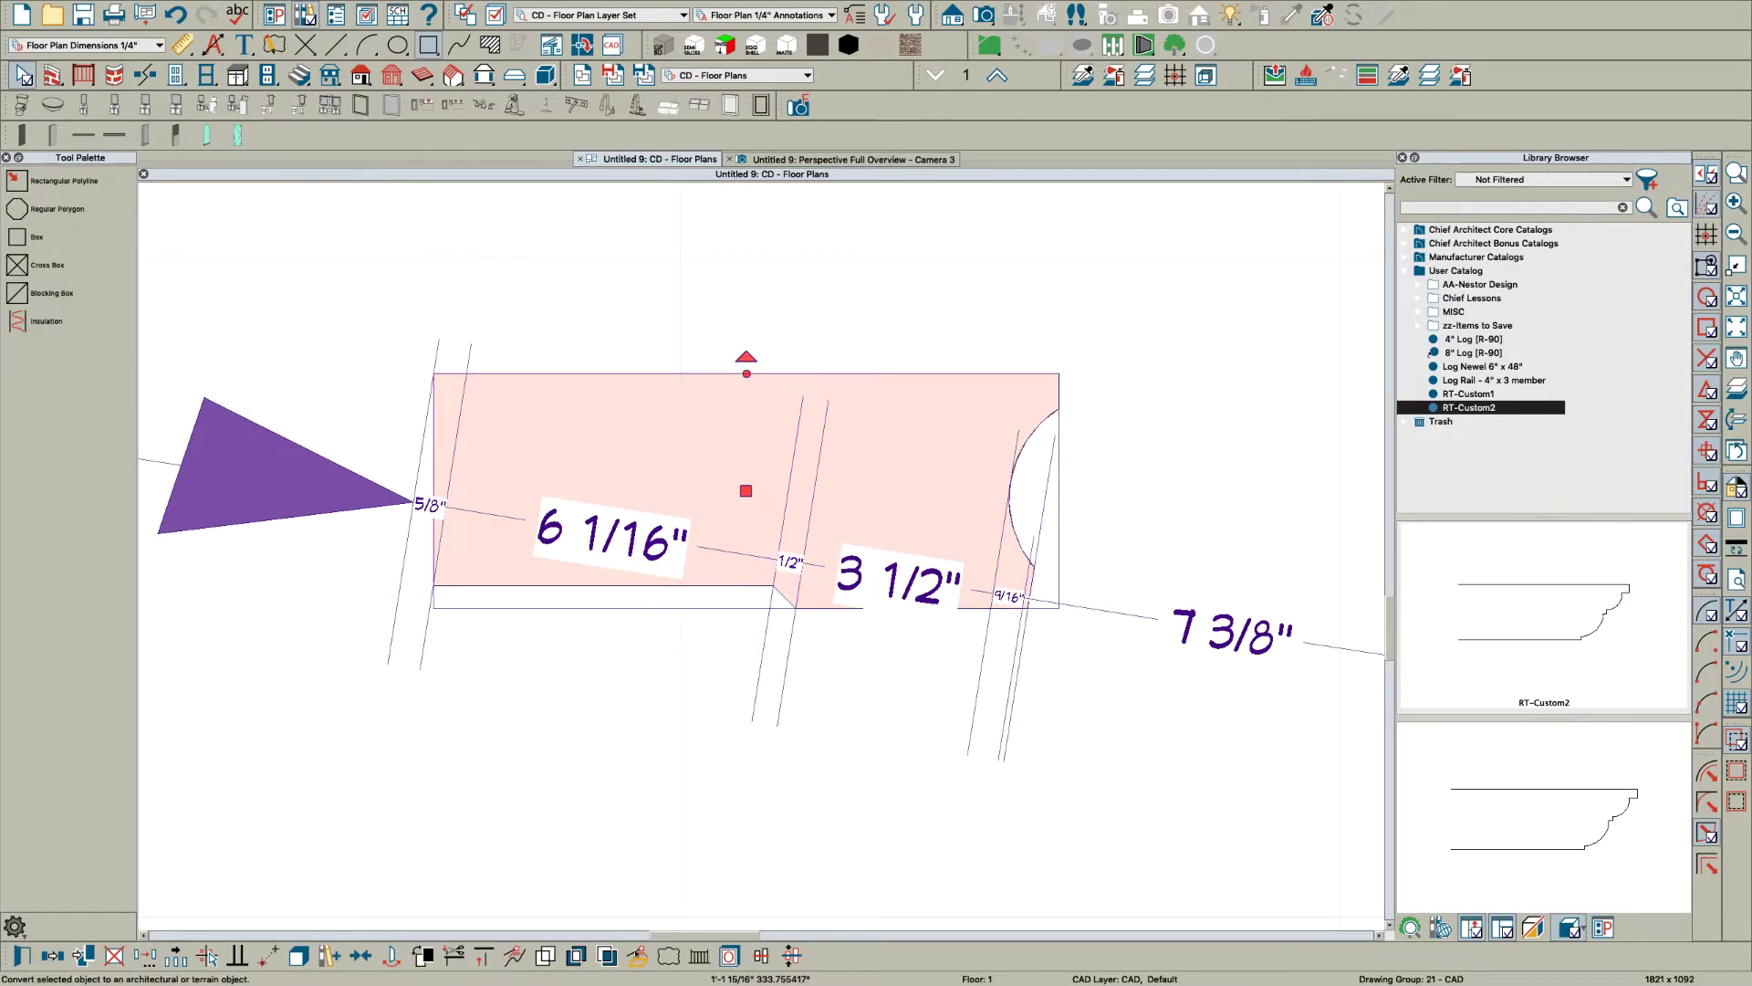
click(329, 955)
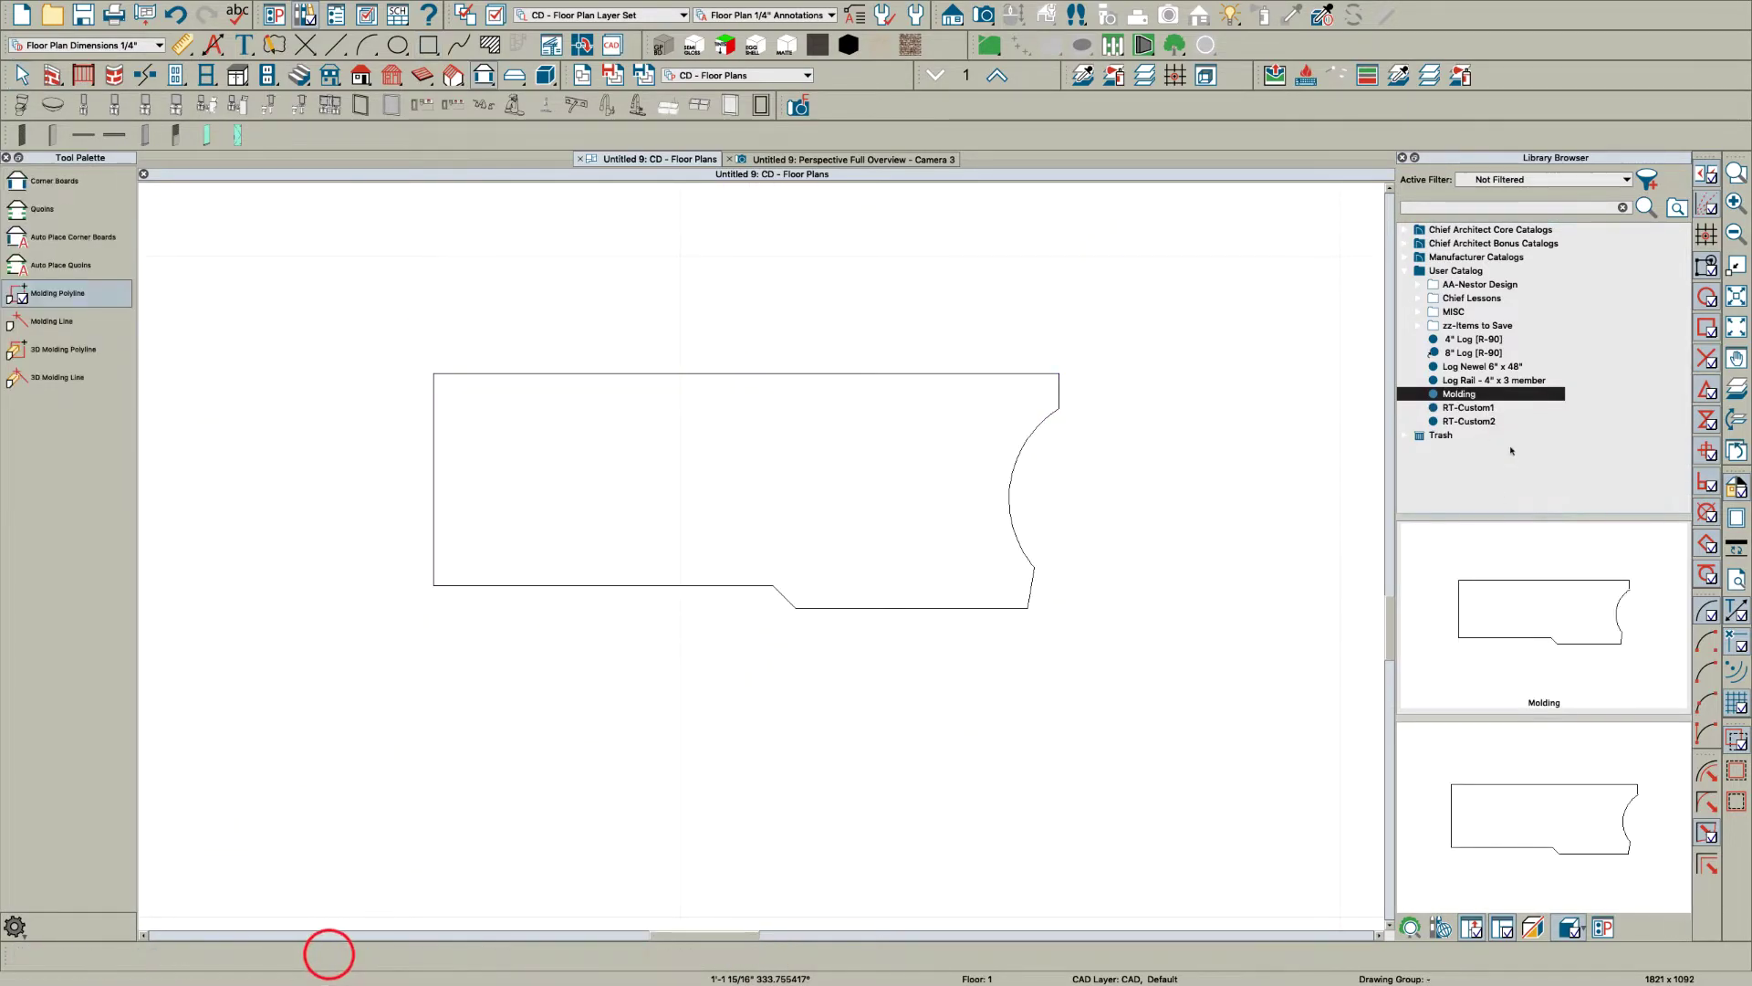
click(1281, 433)
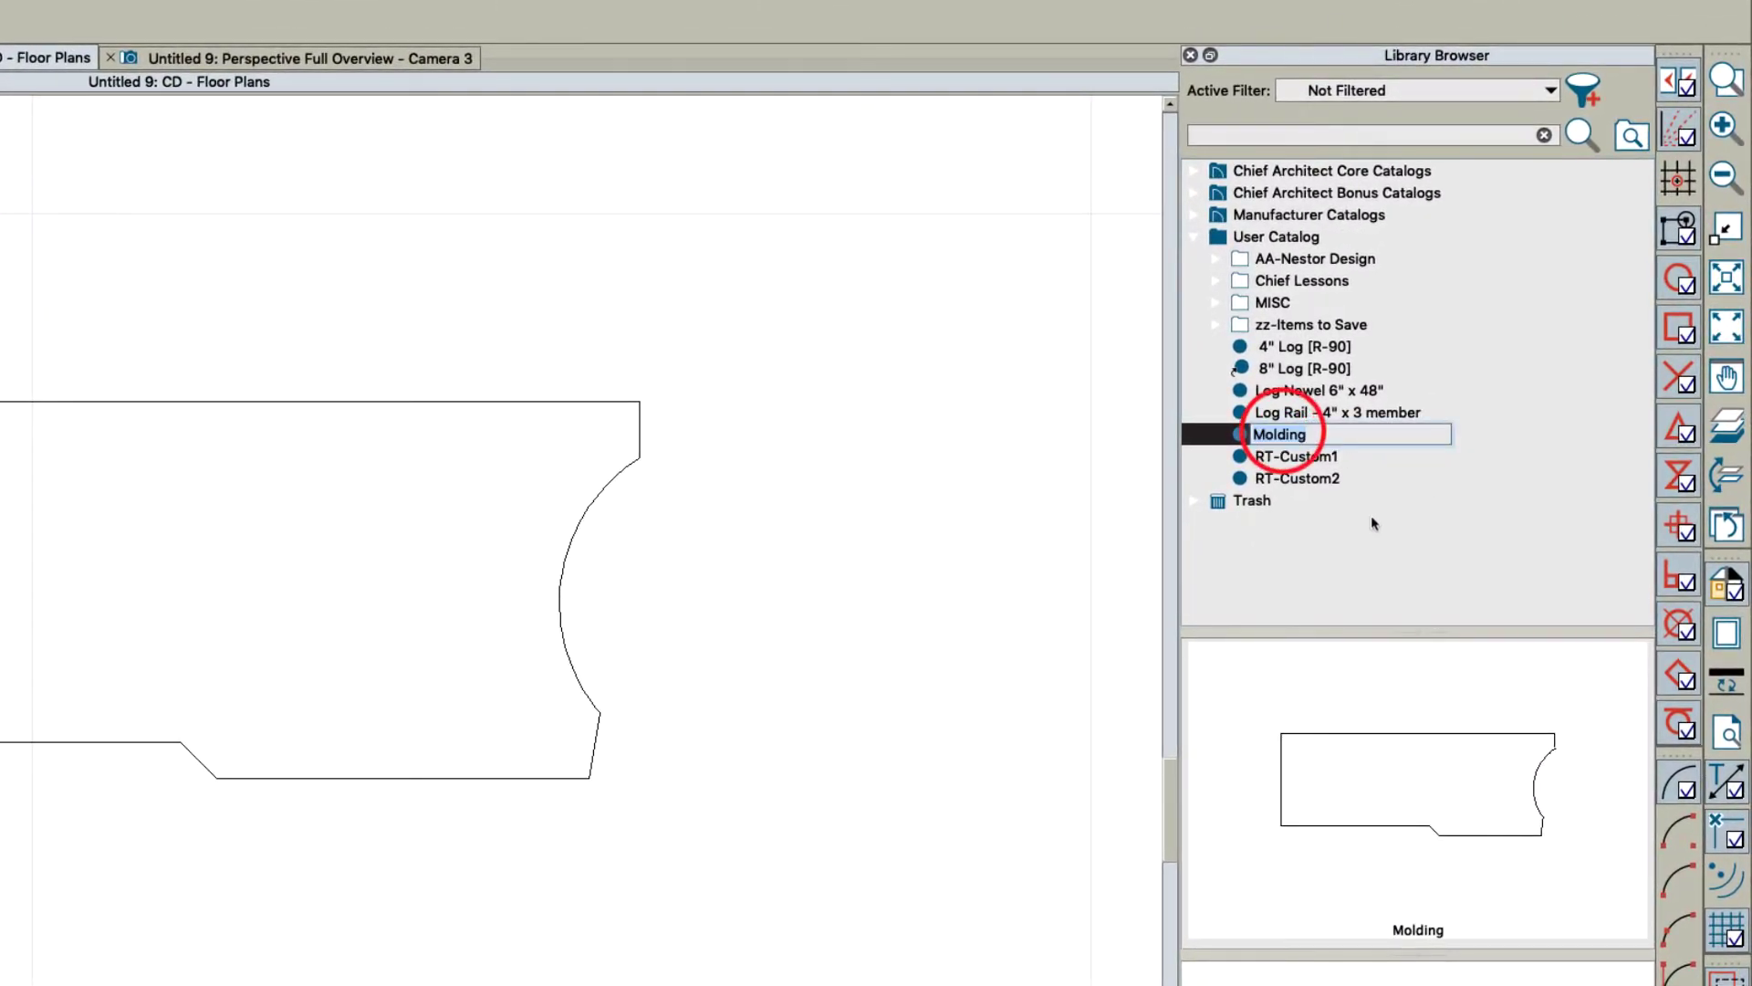
text(RT)
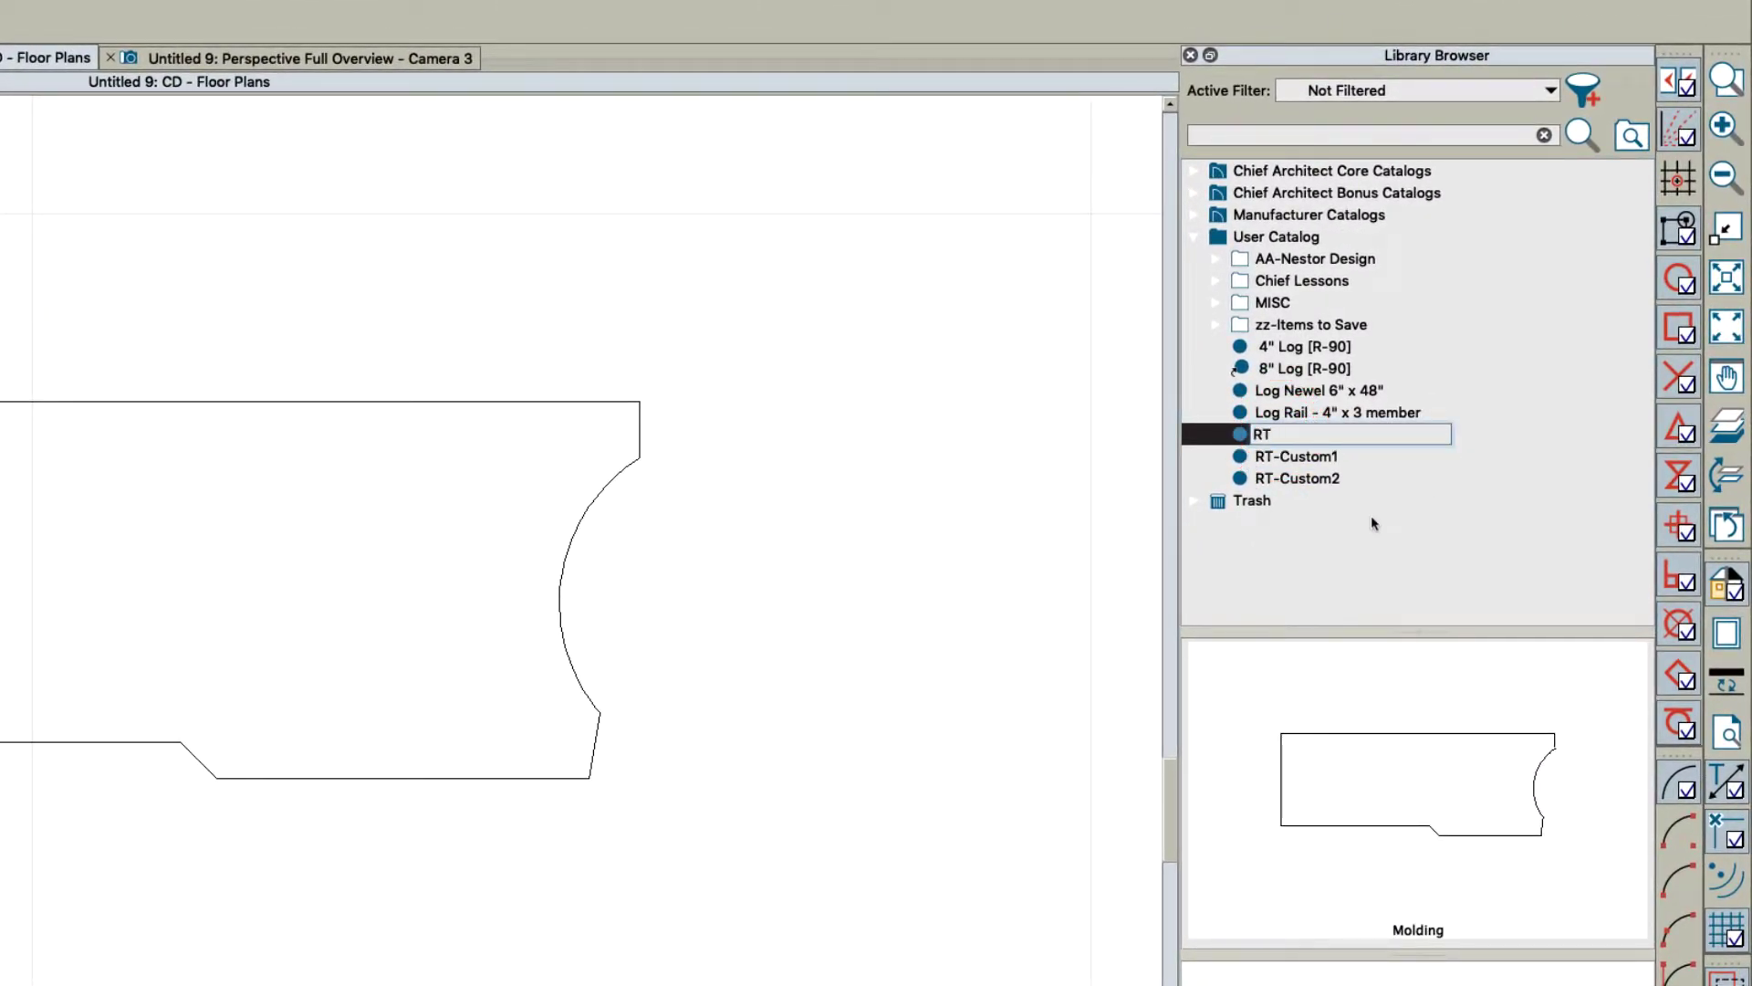
text(-Custom Mess)
key(Return)
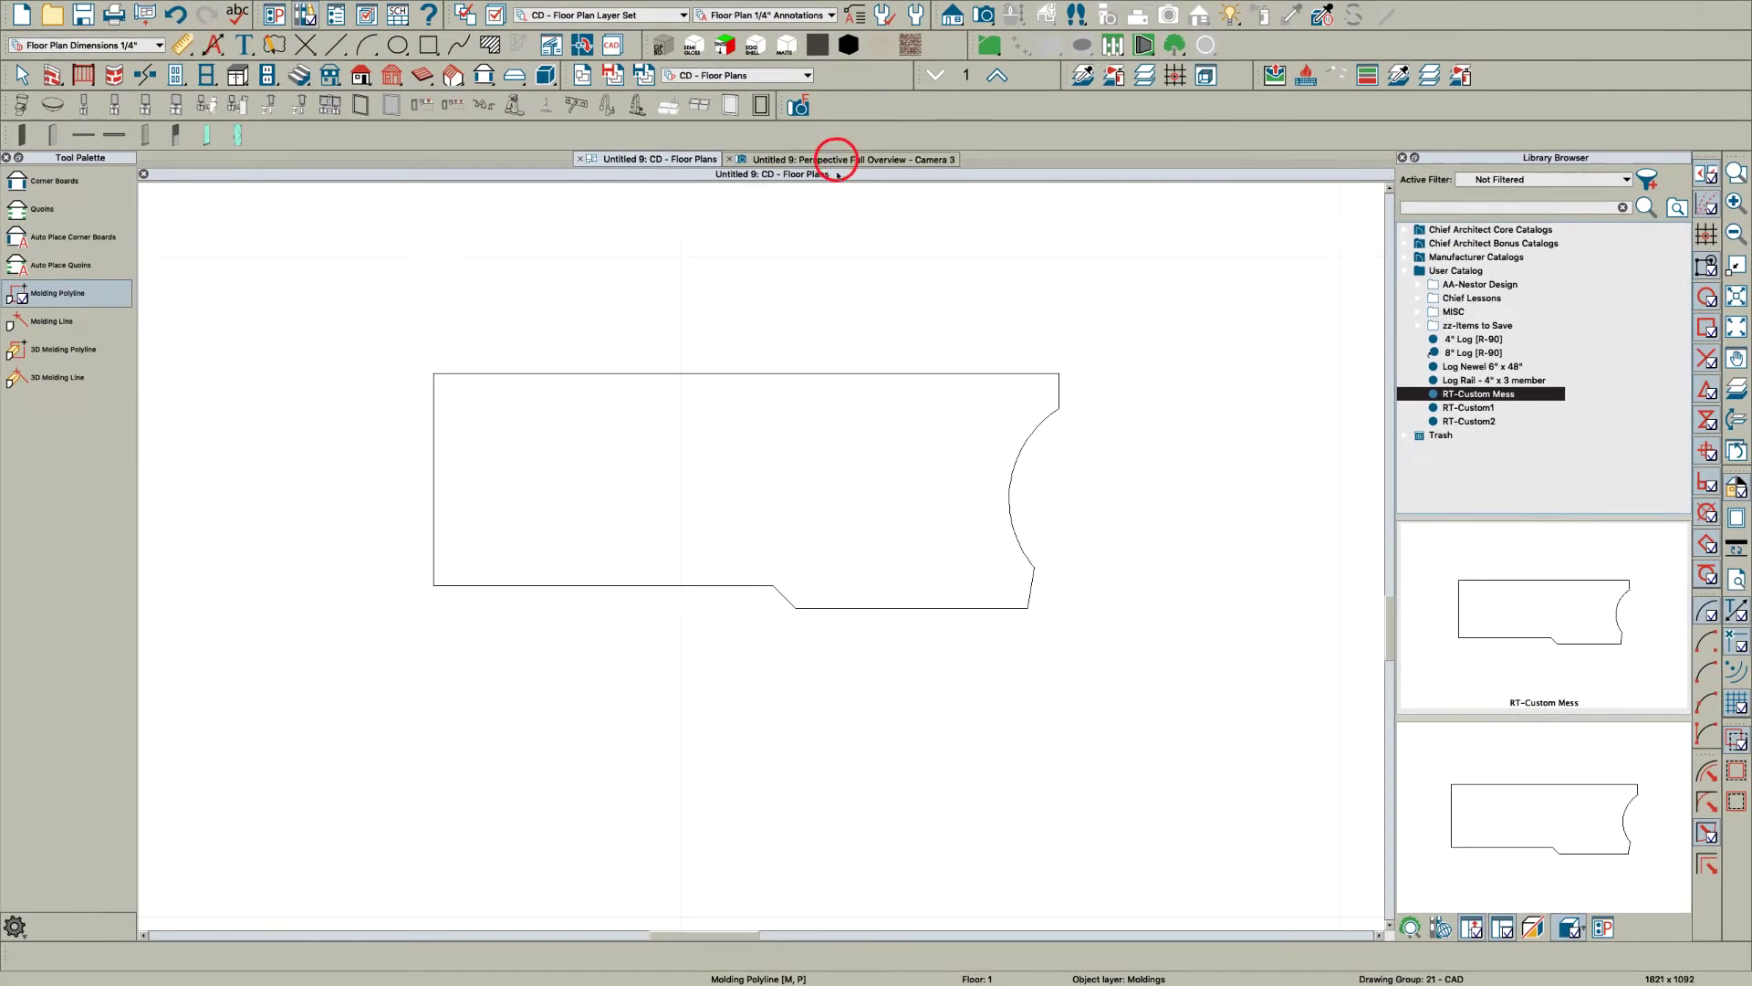
Step: In the perspective camera view, replace the eave-side roof plane's rafter tail profile with RT-Custom Mess and accept the roof settings
click(836, 159)
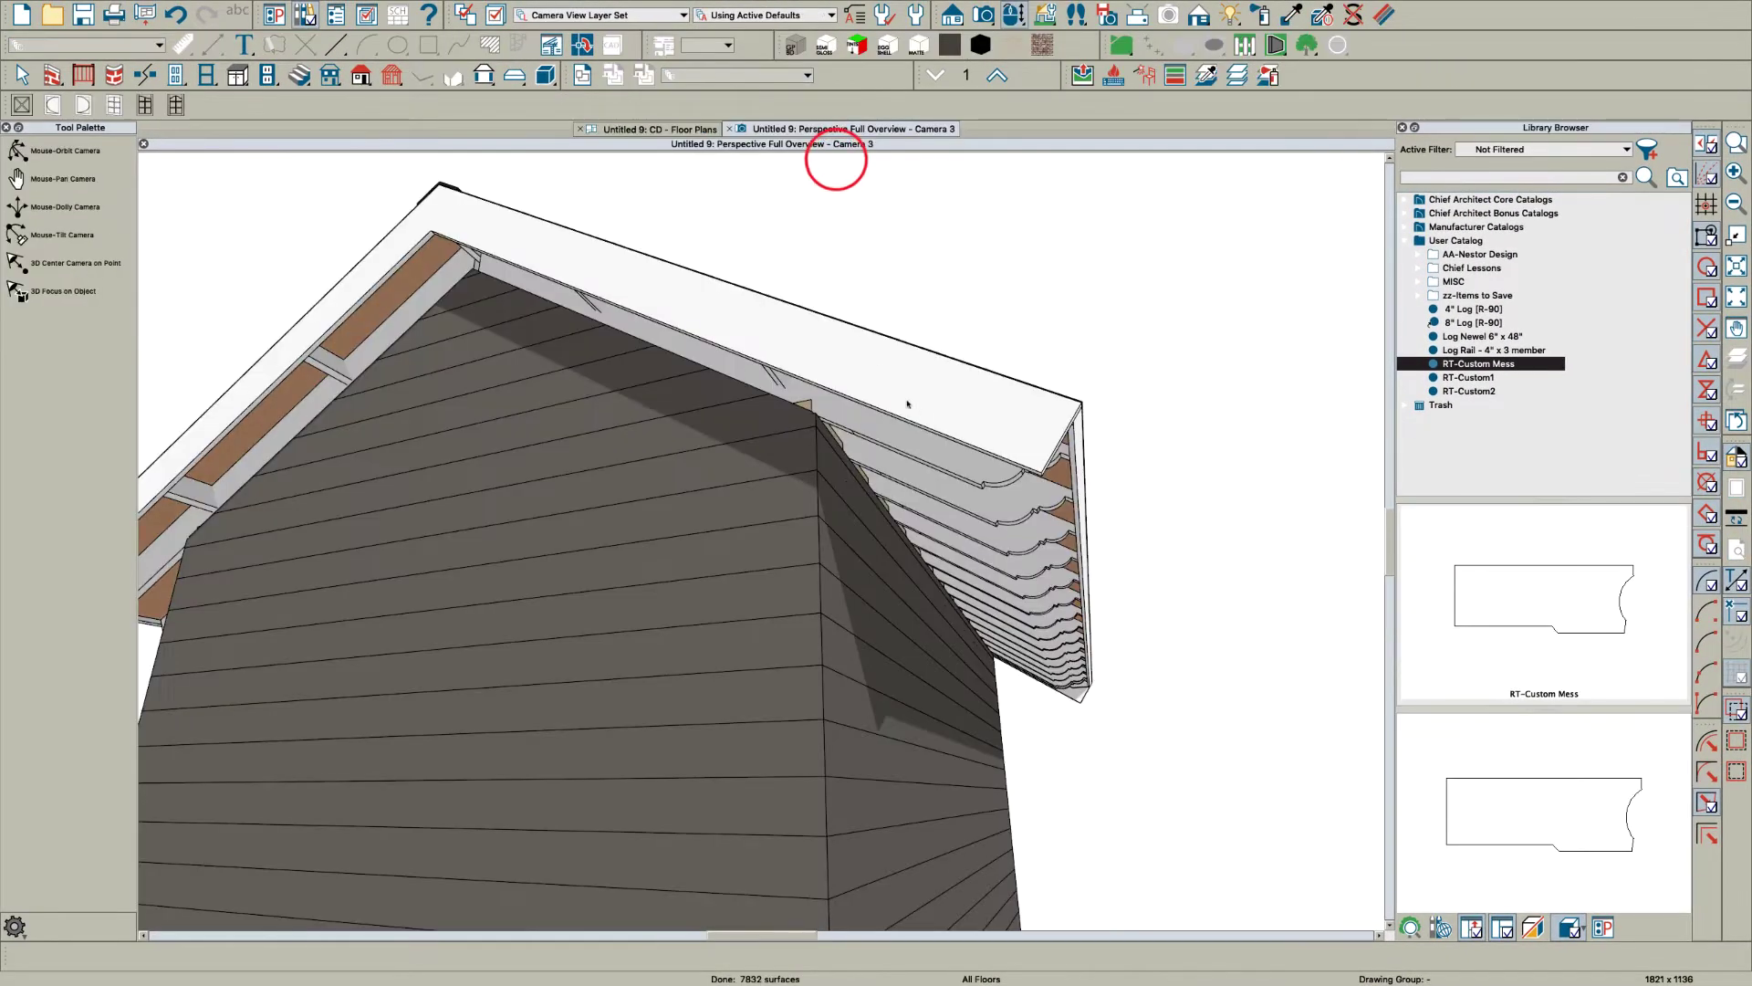
double_click(1057, 476)
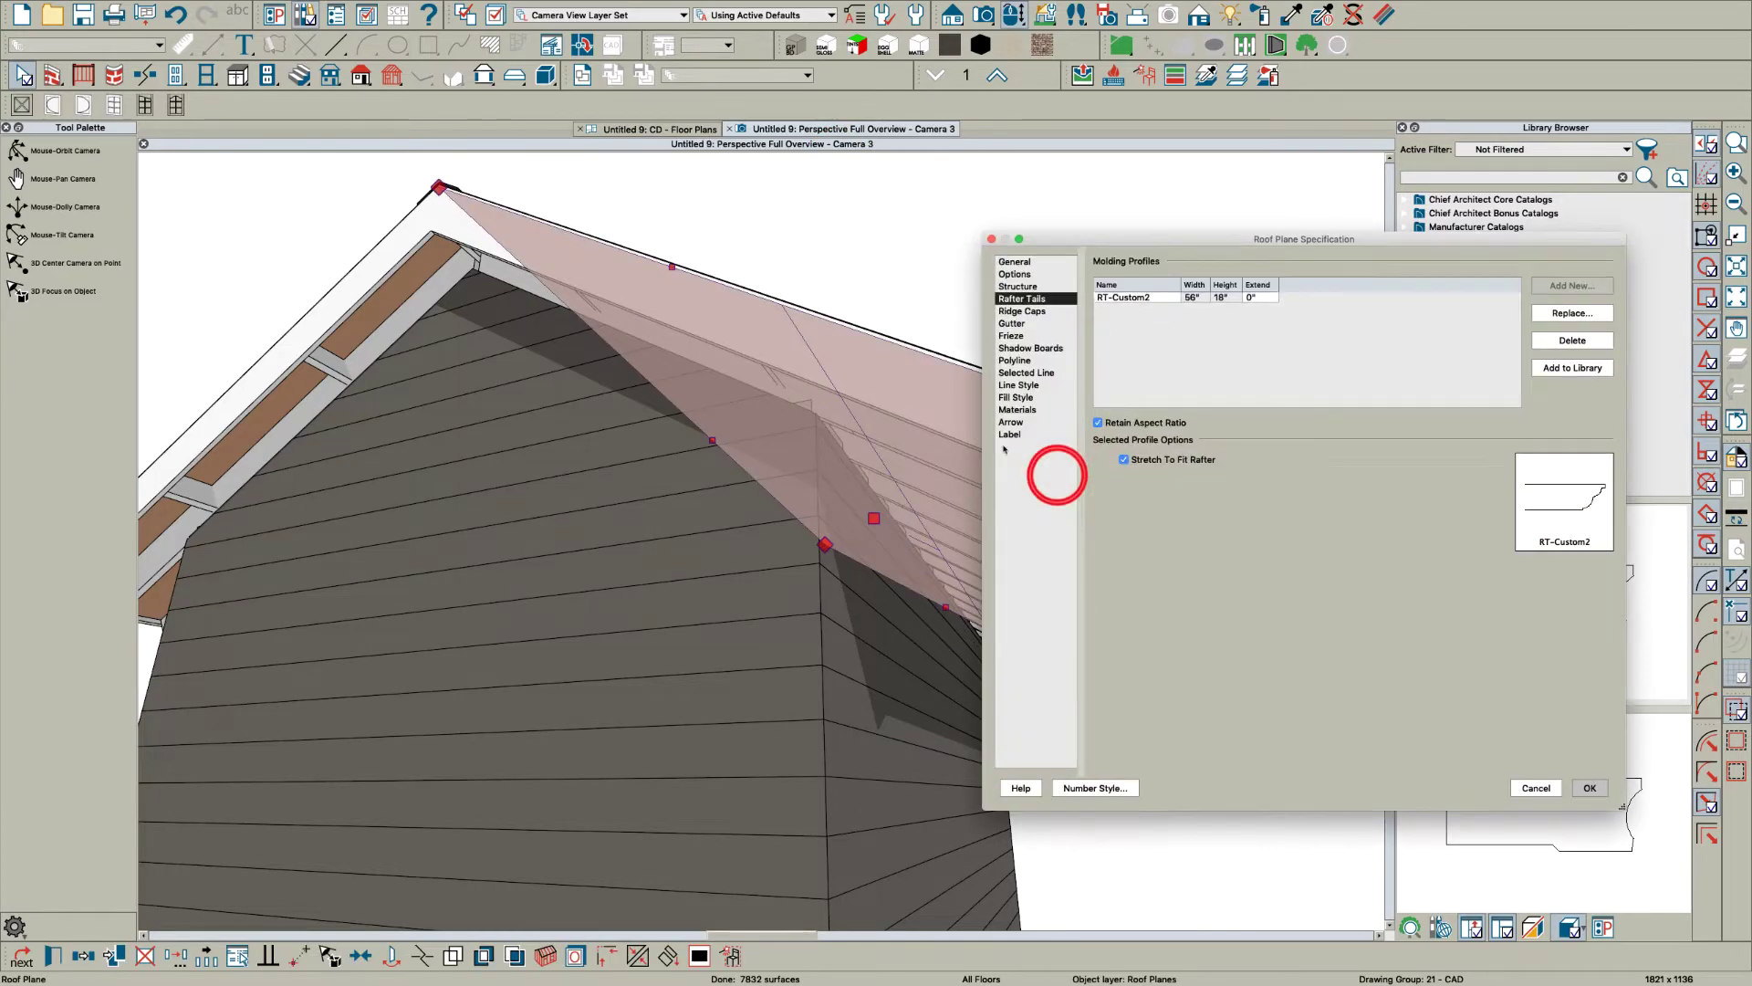
click(1564, 313)
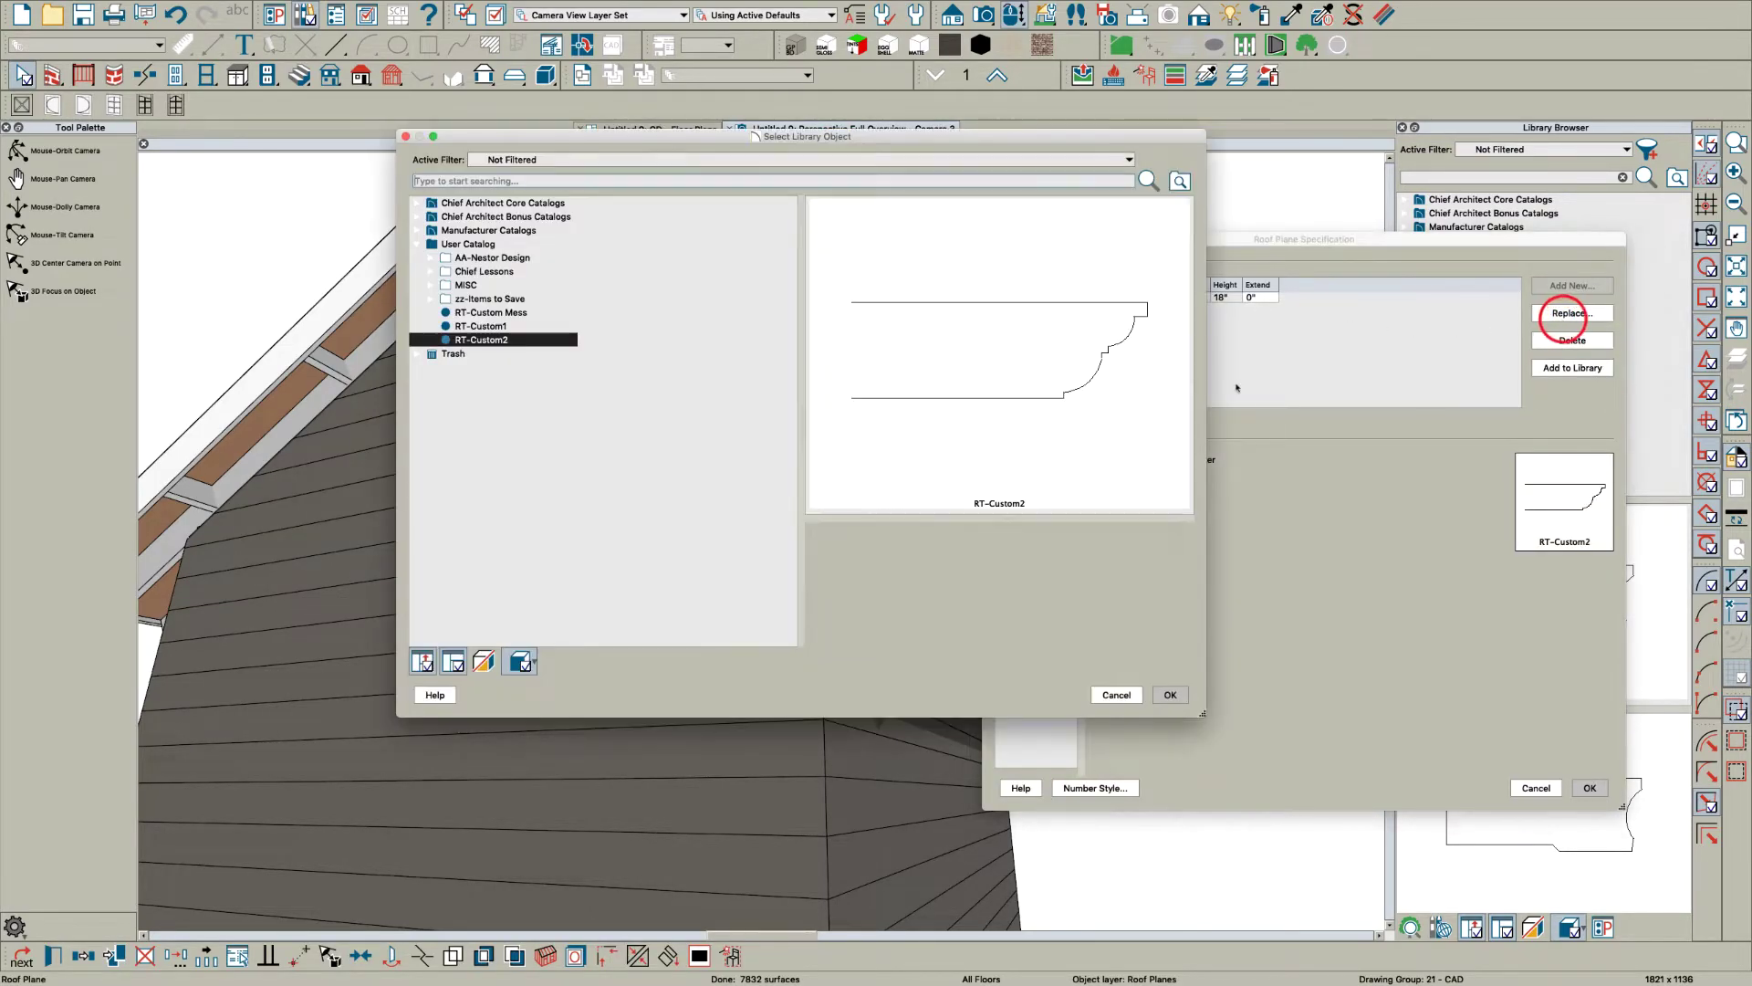
click(518, 313)
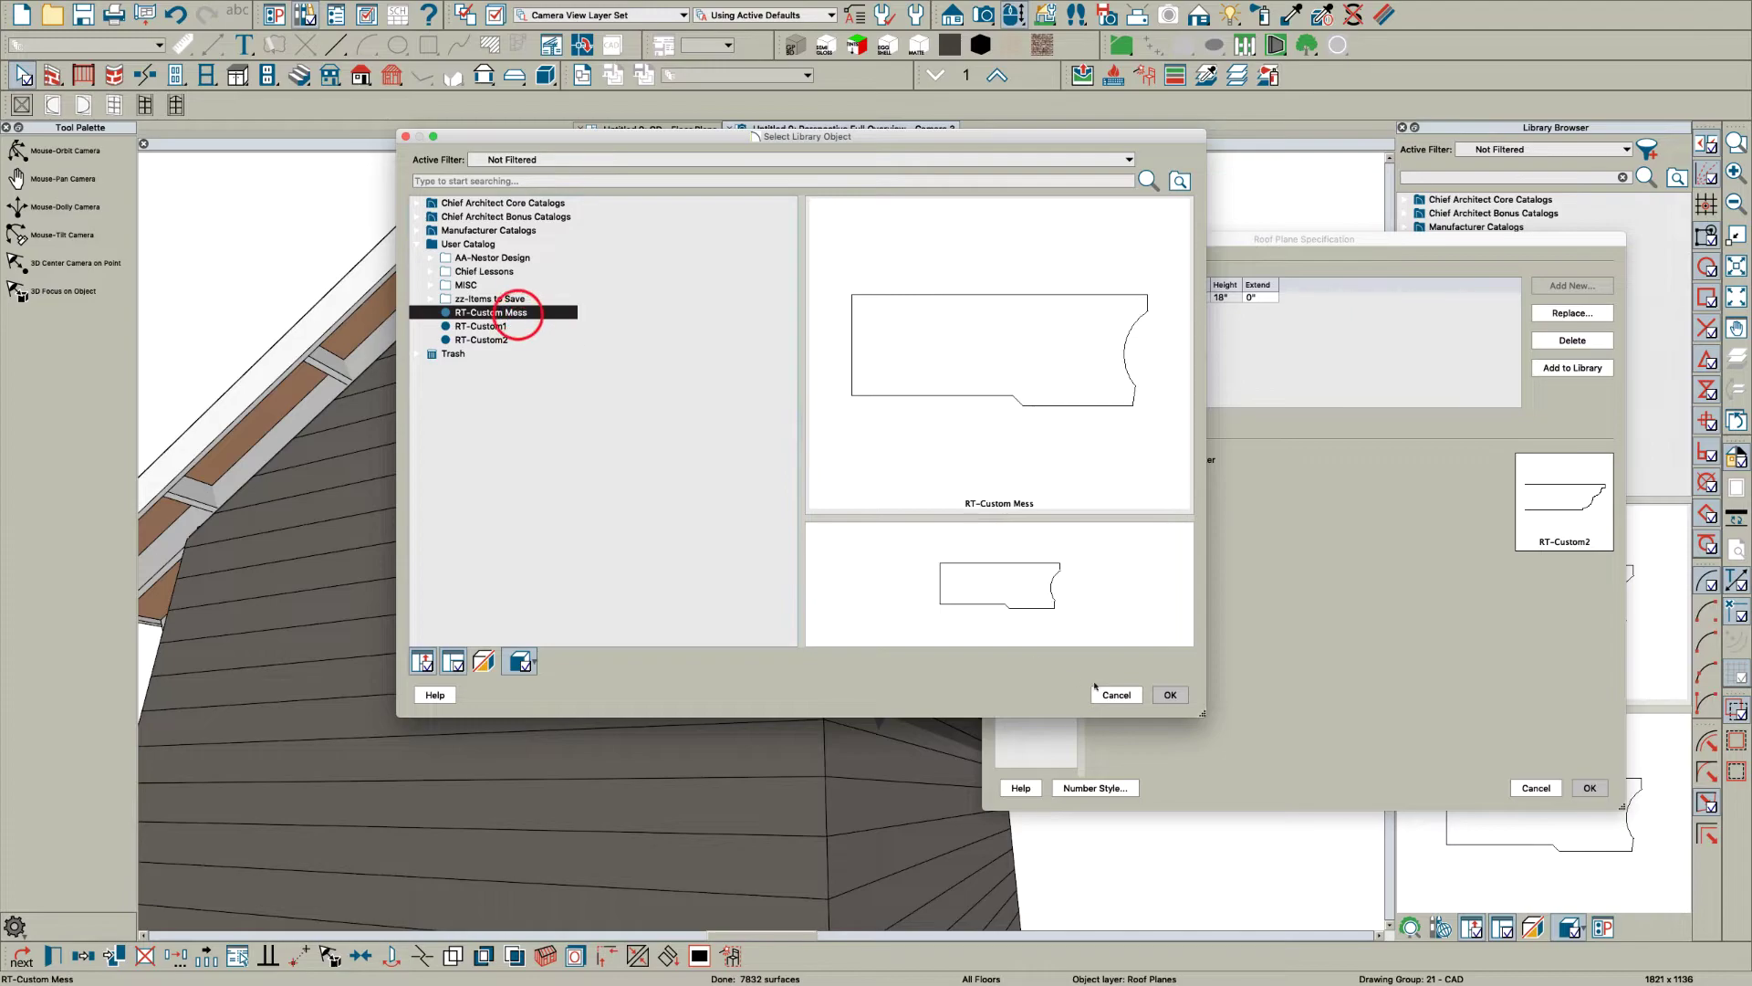
click(1171, 695)
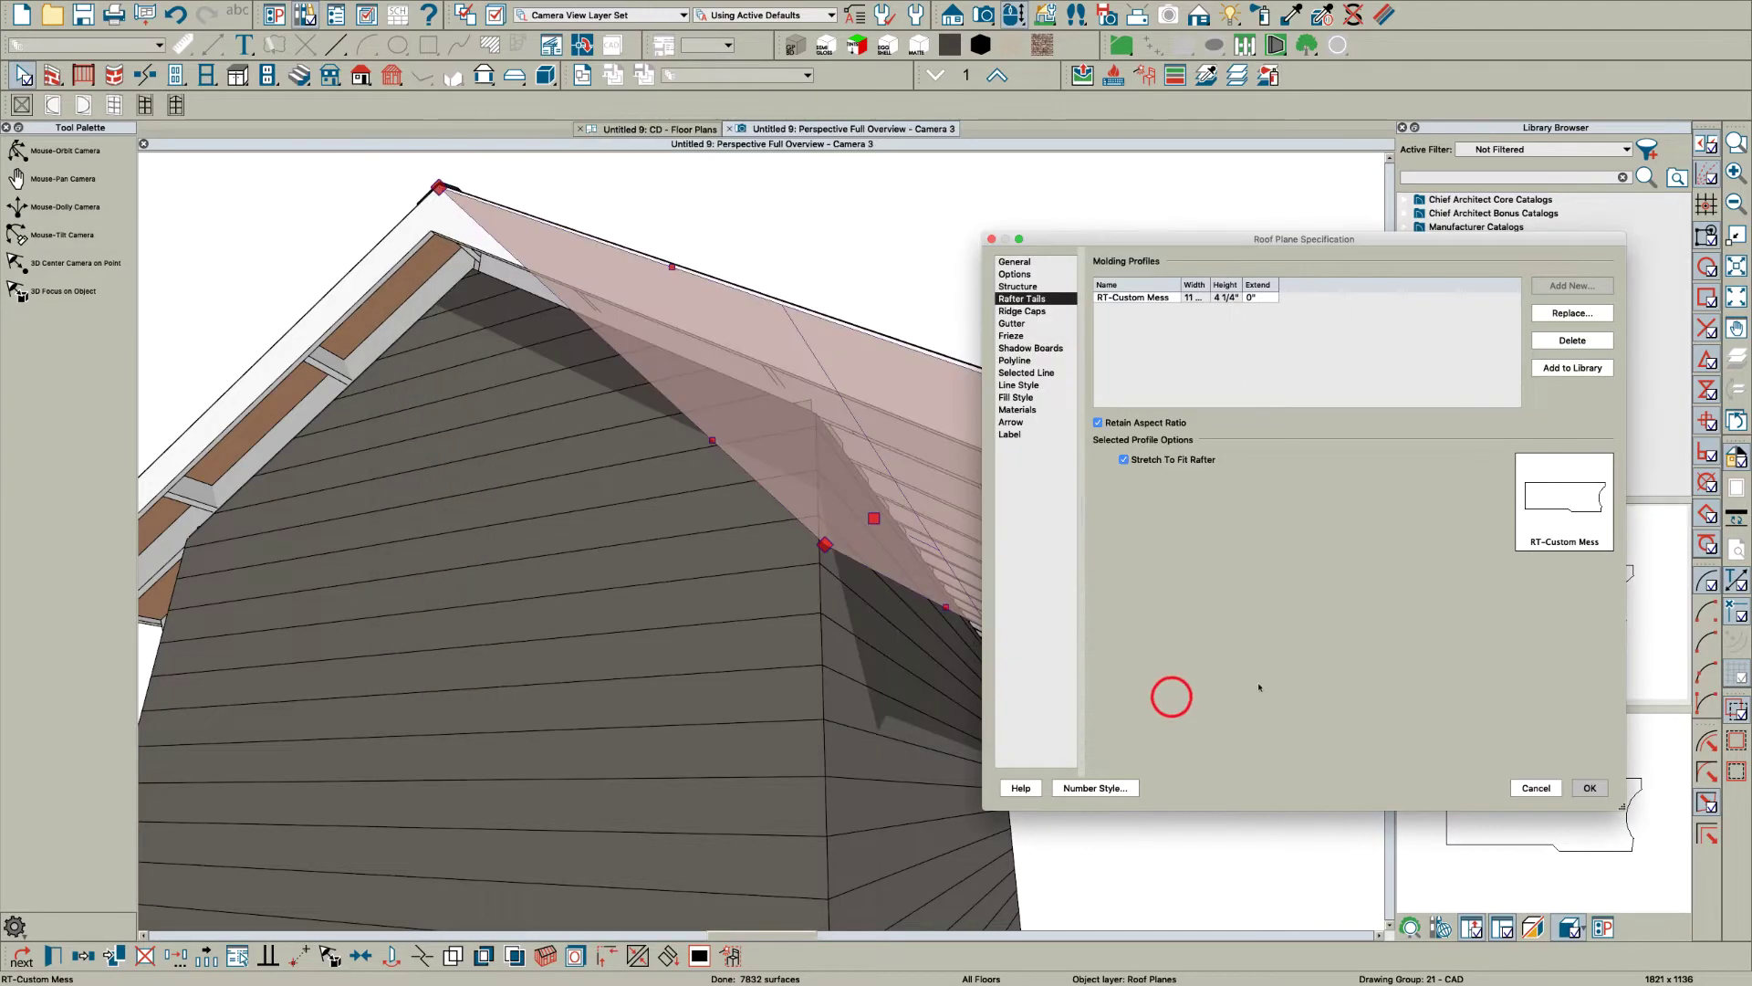
click(1588, 786)
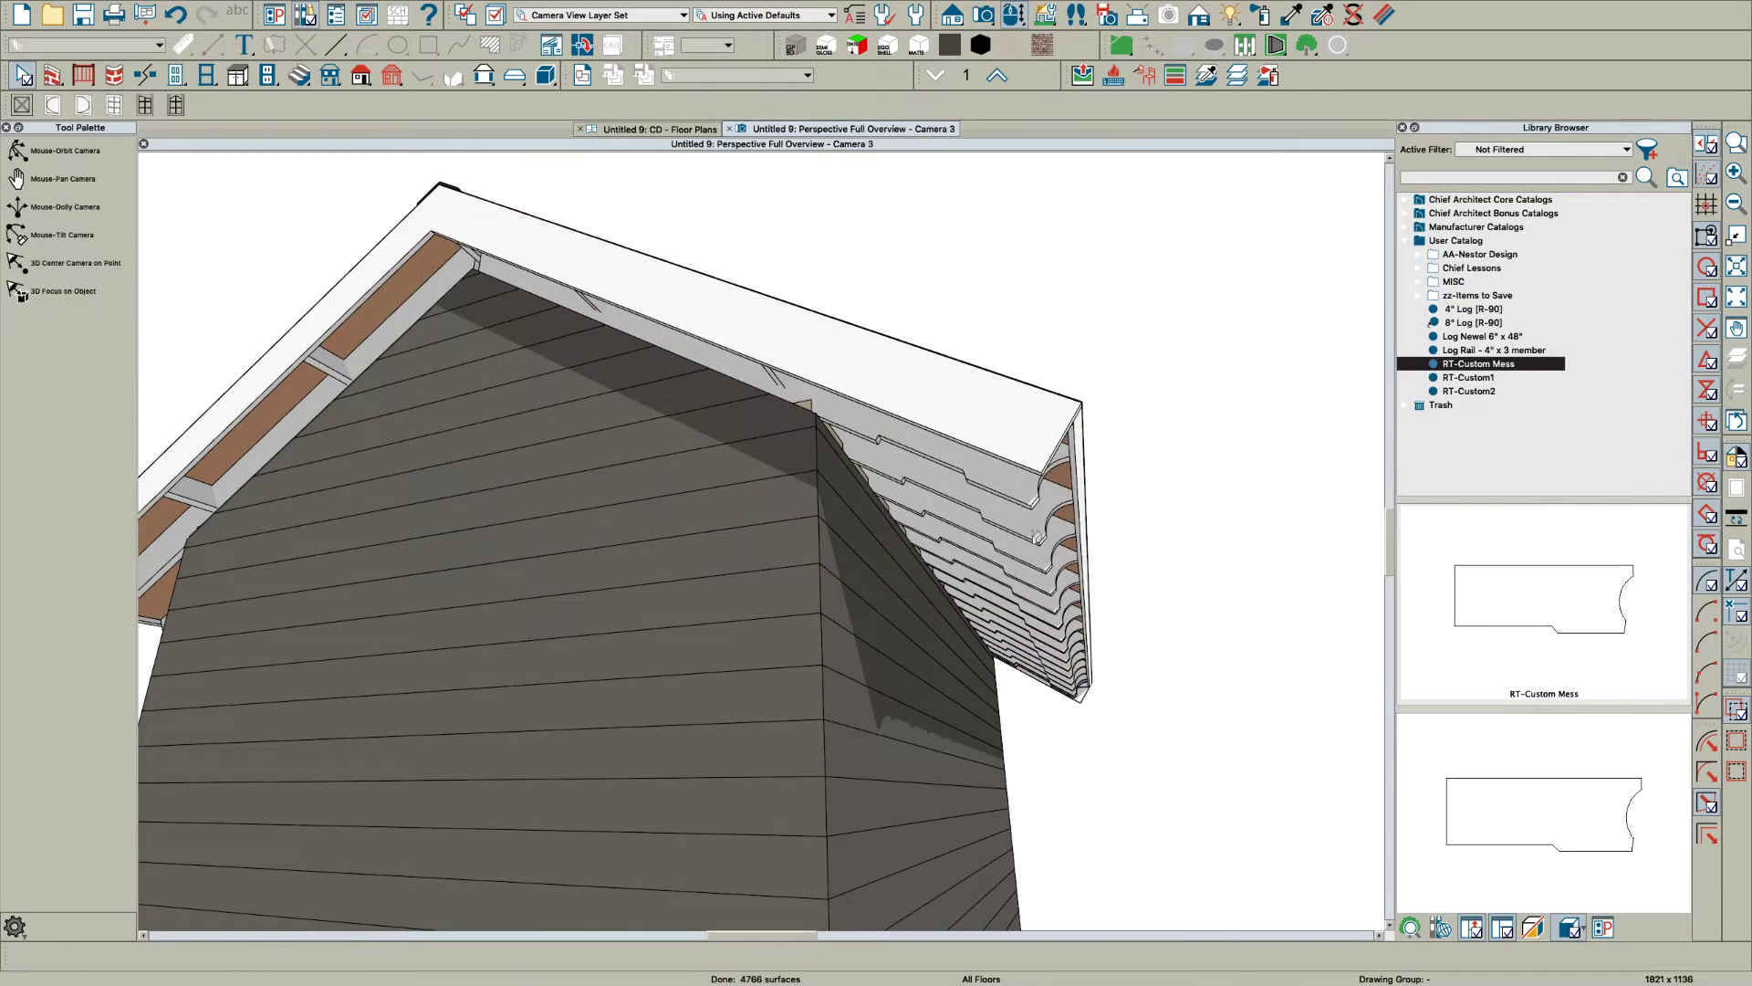
mouse_move(1031, 529)
mouse_down()
mouse_move(1009, 459)
mouse_move(994, 469)
mouse_move(1010, 479)
mouse_move(955, 485)
mouse_move(988, 491)
mouse_up()
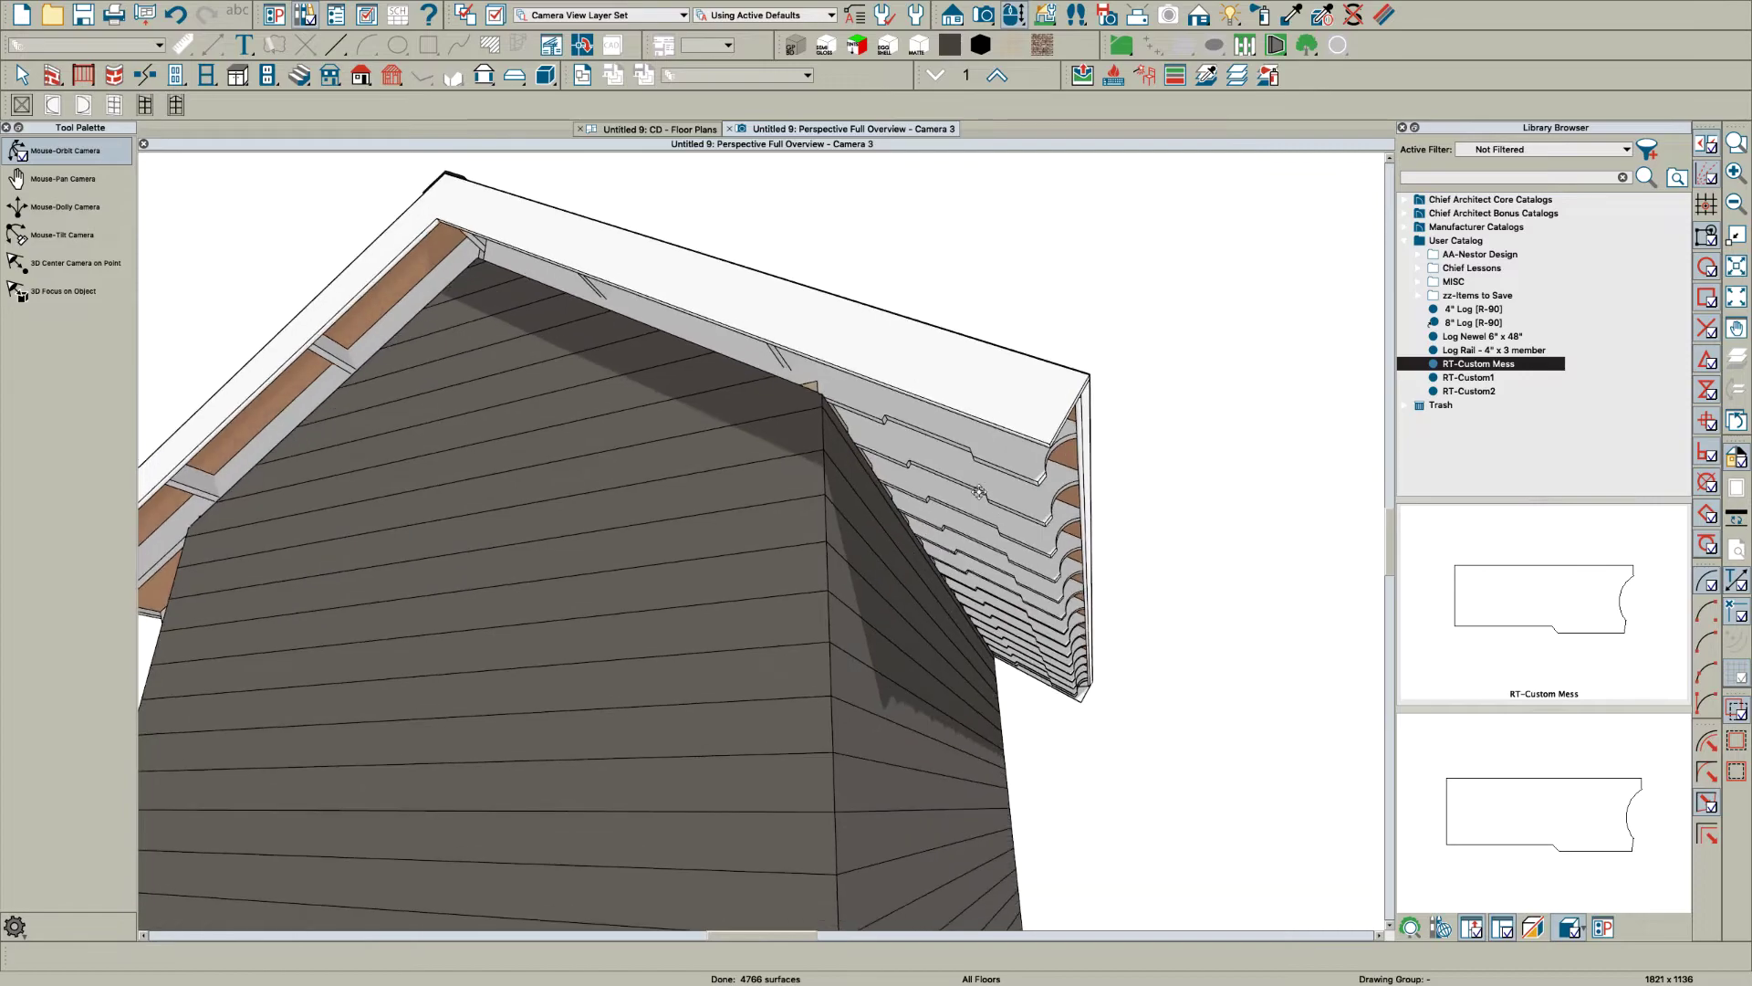
key(space)
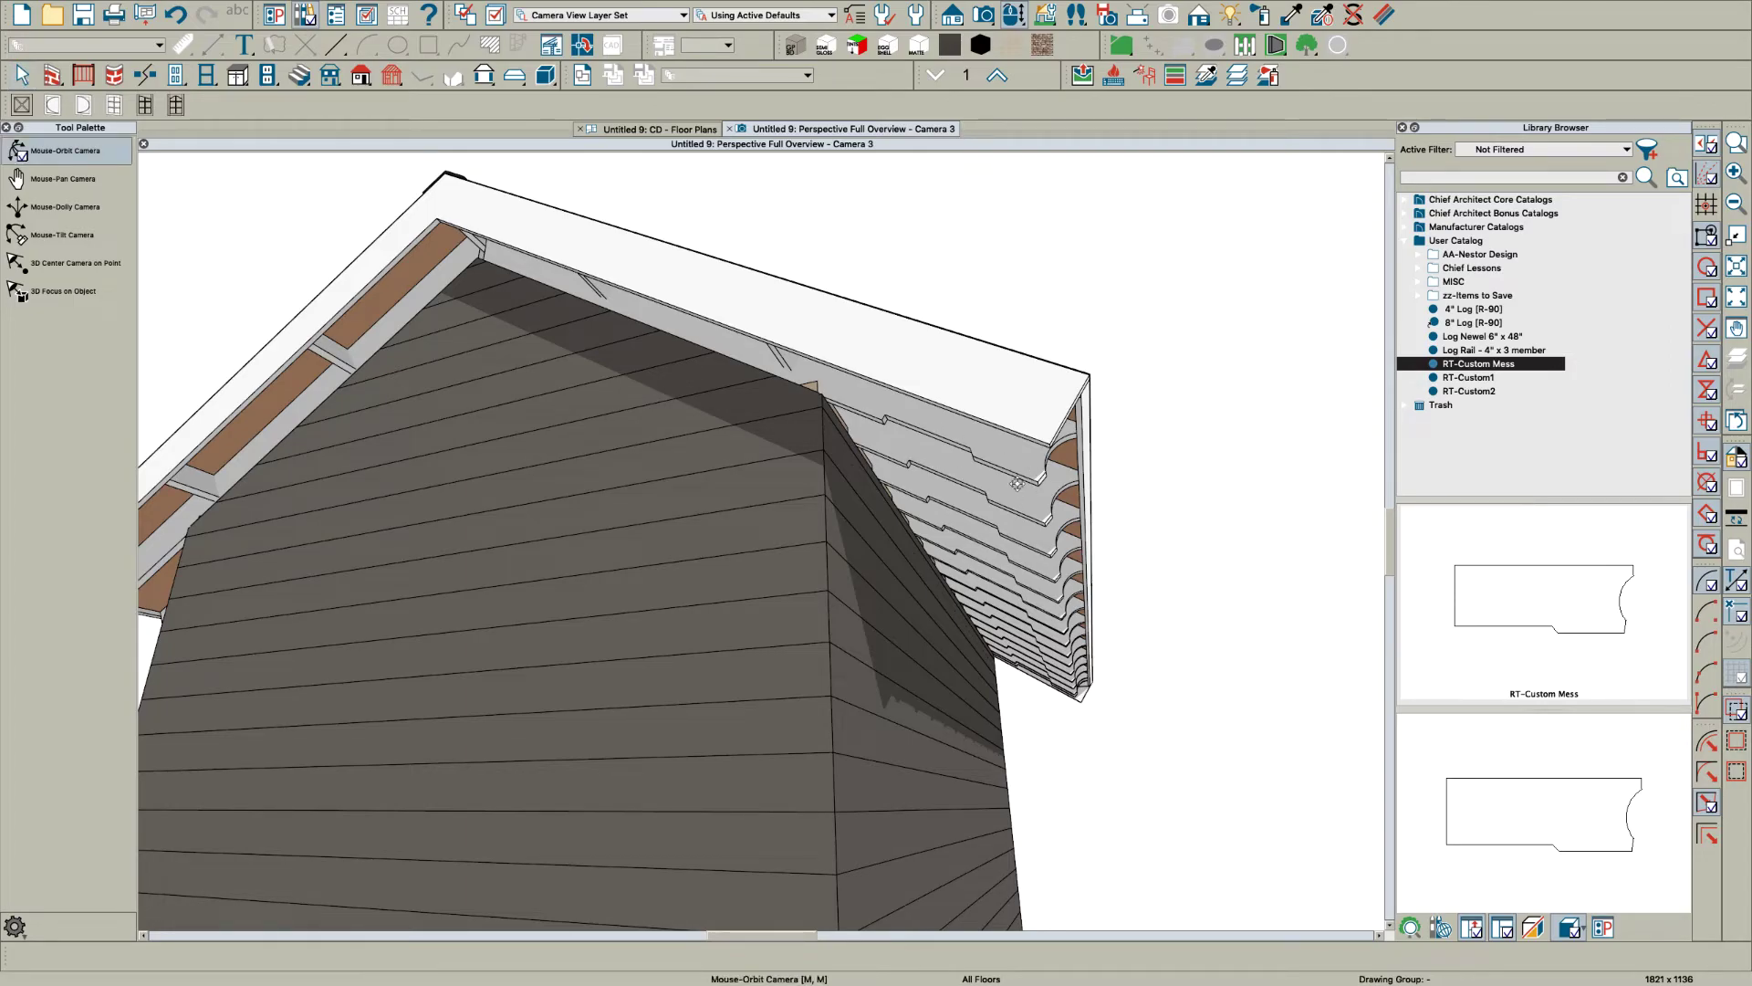
Step: Set the Fir Framing thickness in the same roof plane's structure definition to 7 1/4" and view the rafter tails from below
drag(1025, 470, 1009, 570)
key(space)
click(971, 657)
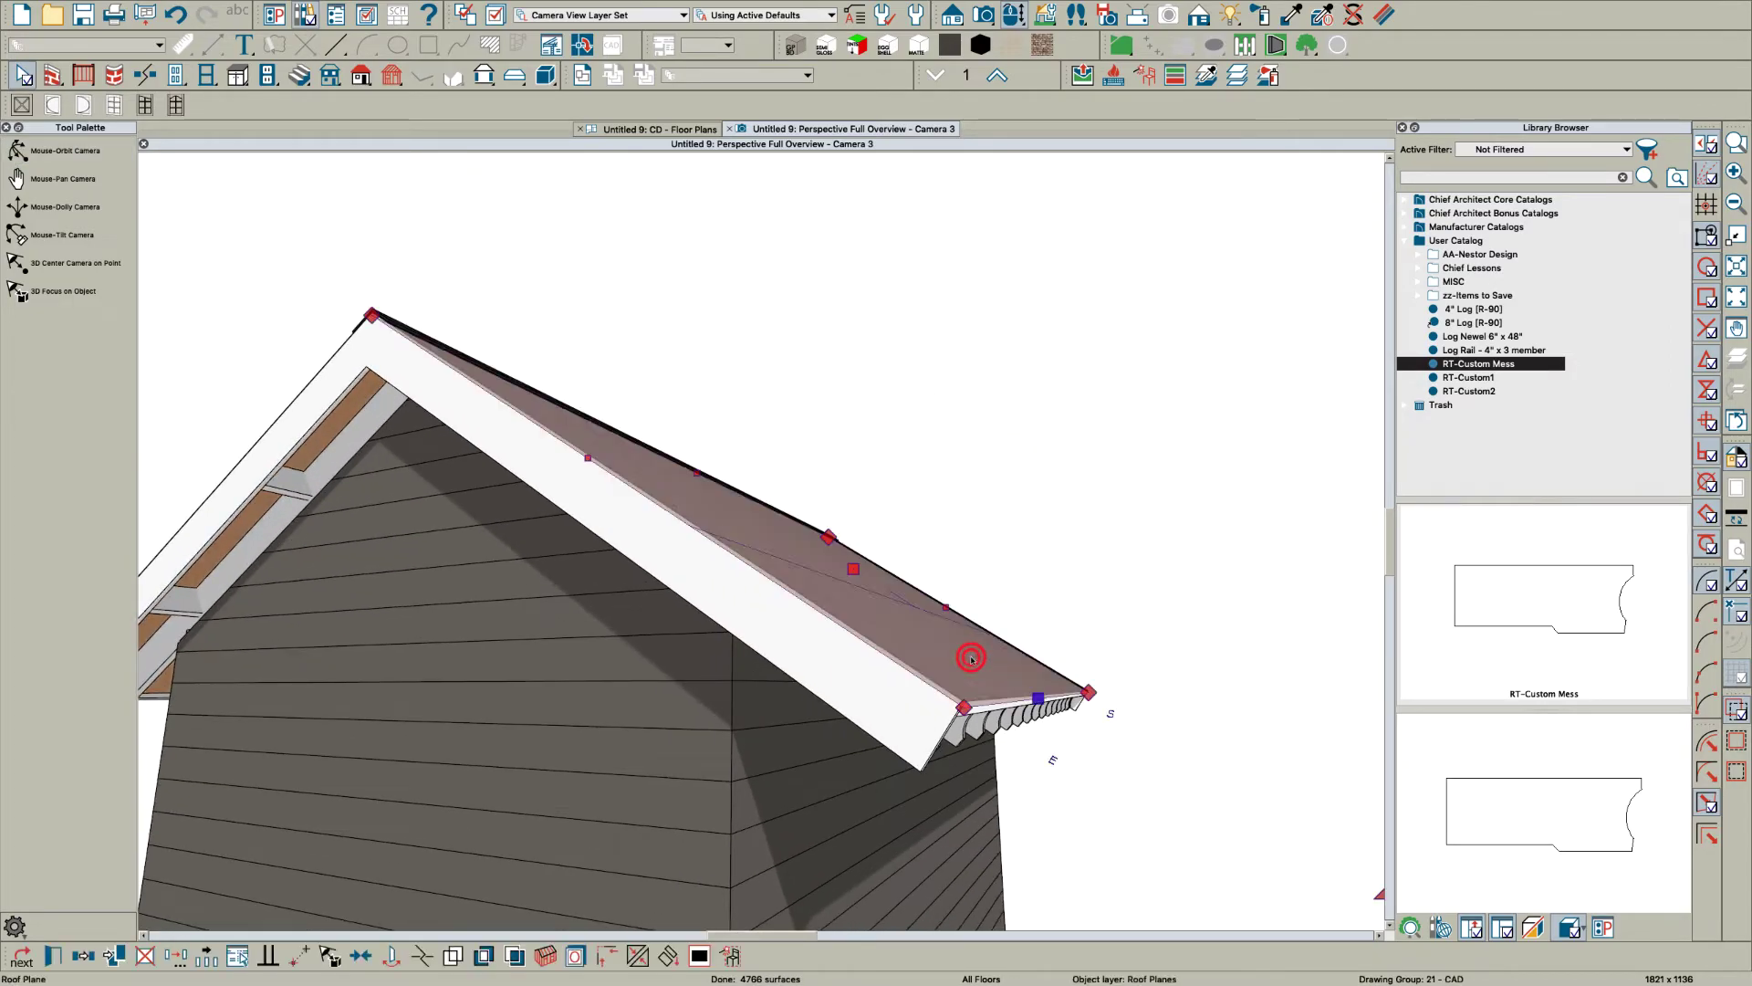
double_click(971, 657)
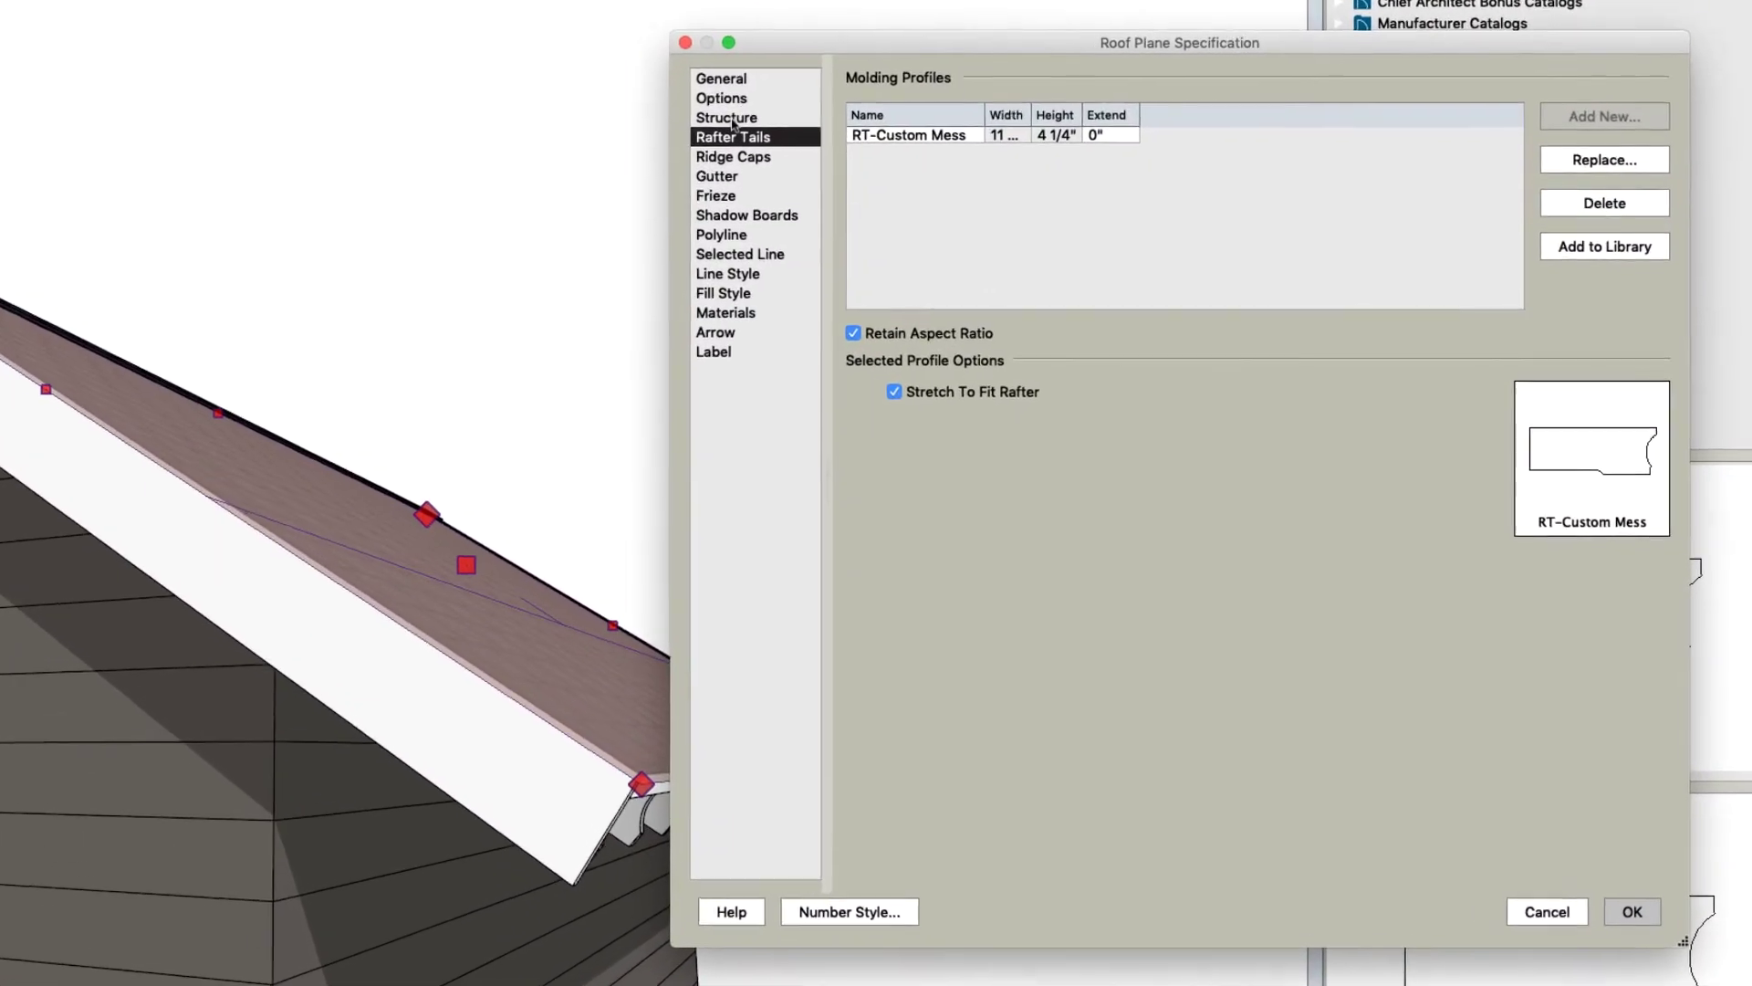
click(1019, 285)
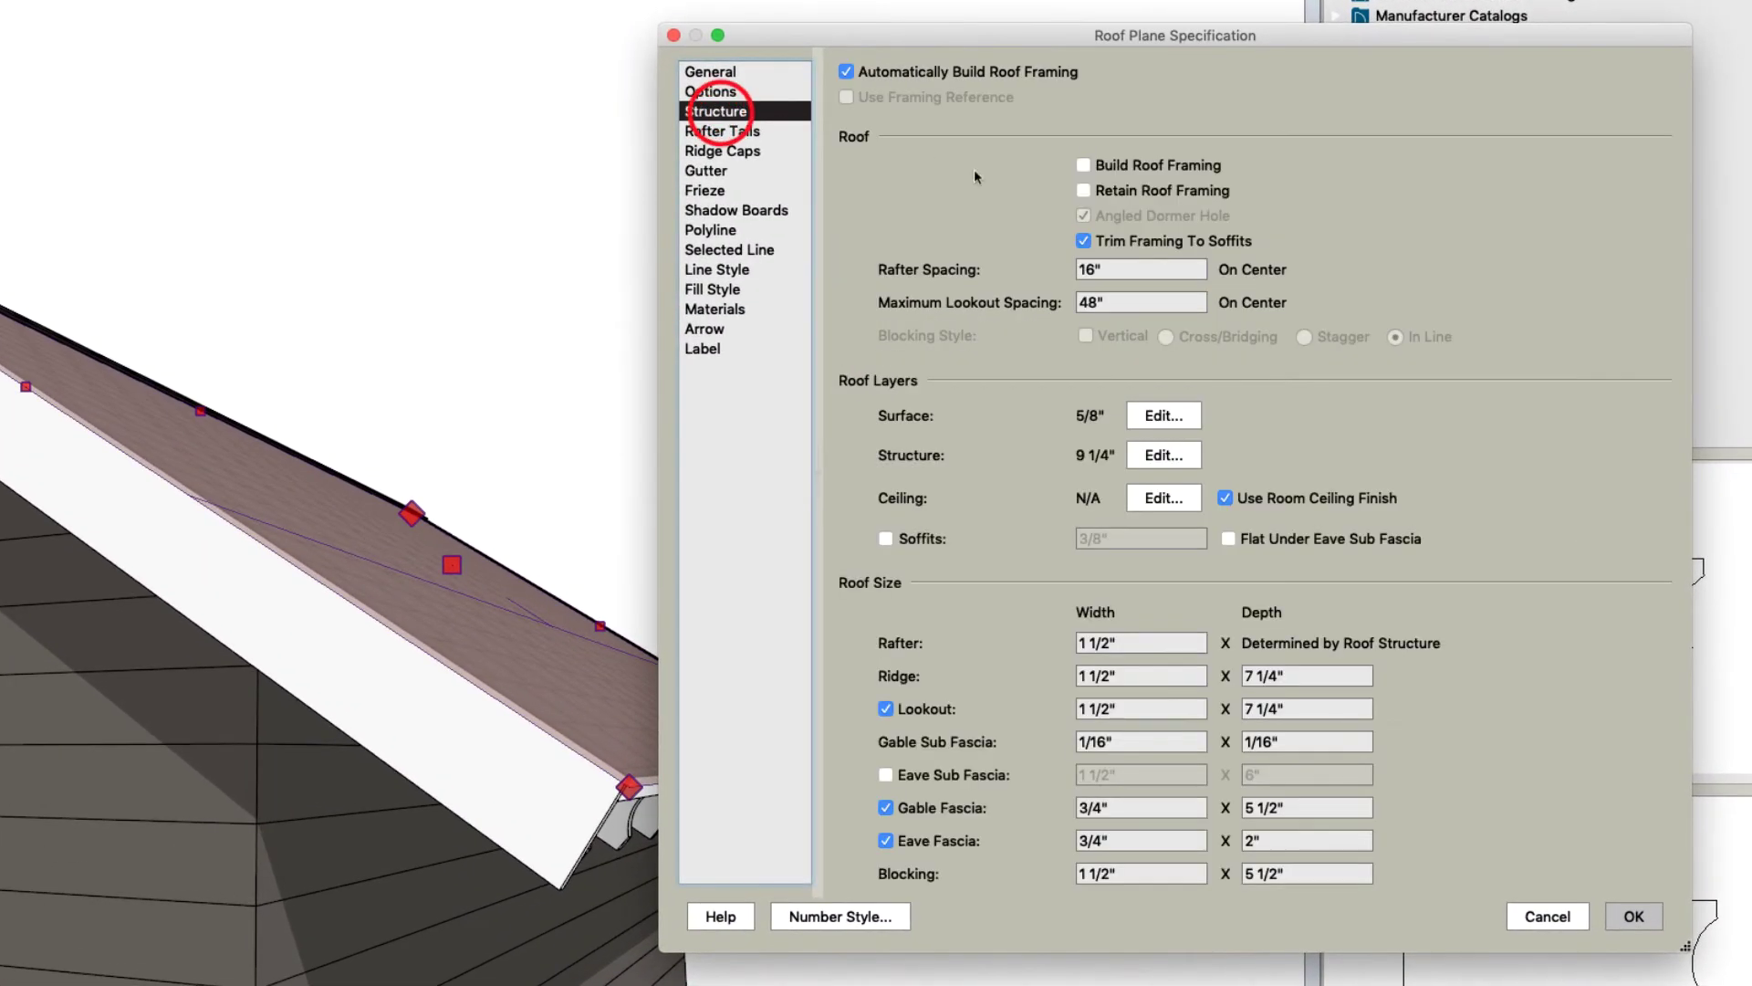
click(1135, 465)
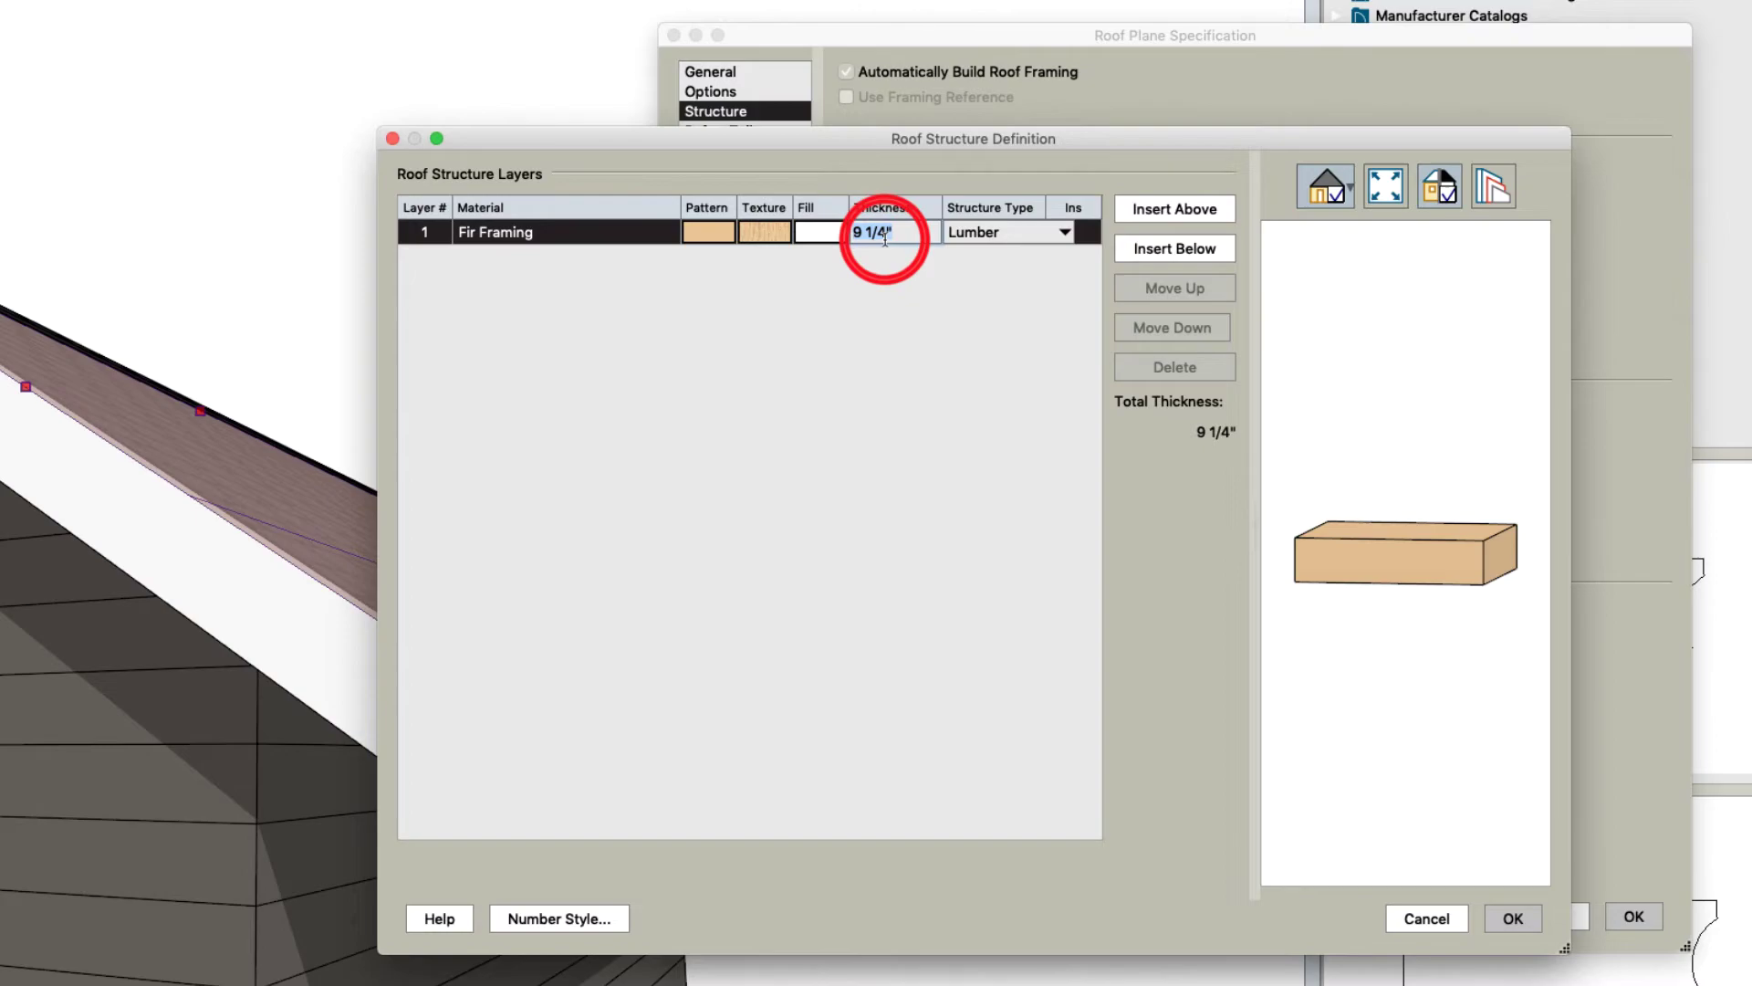
key(Return)
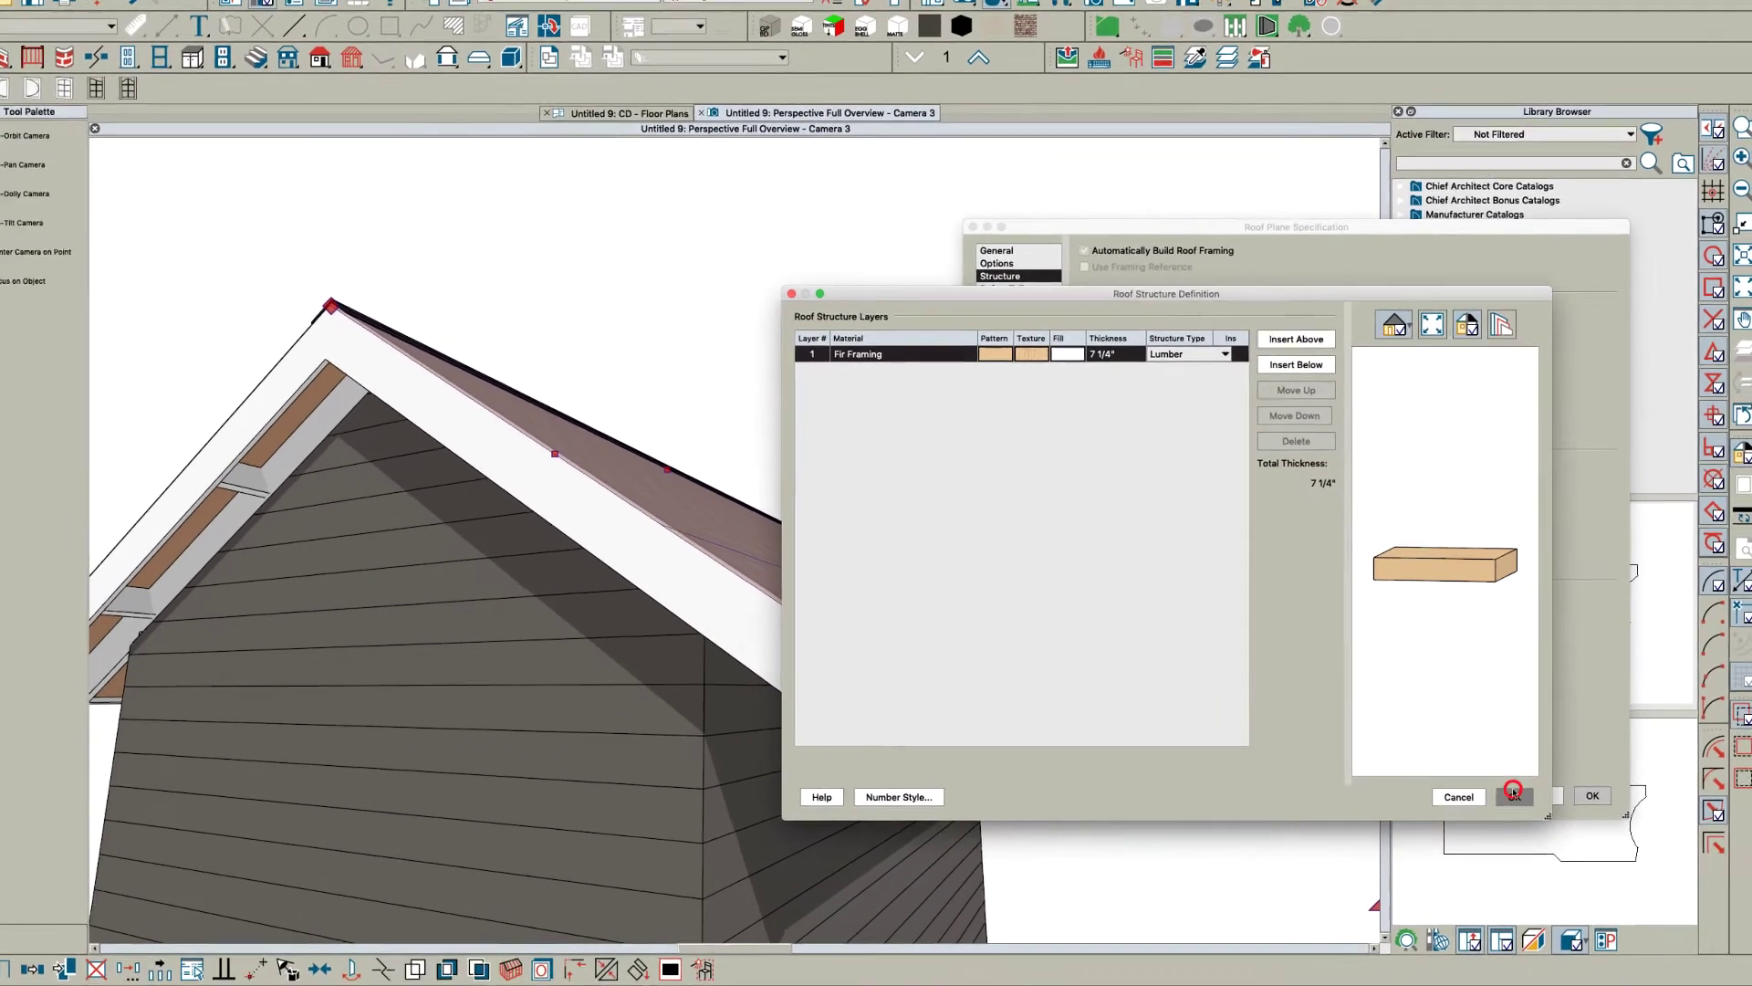
click(1512, 918)
click(1634, 917)
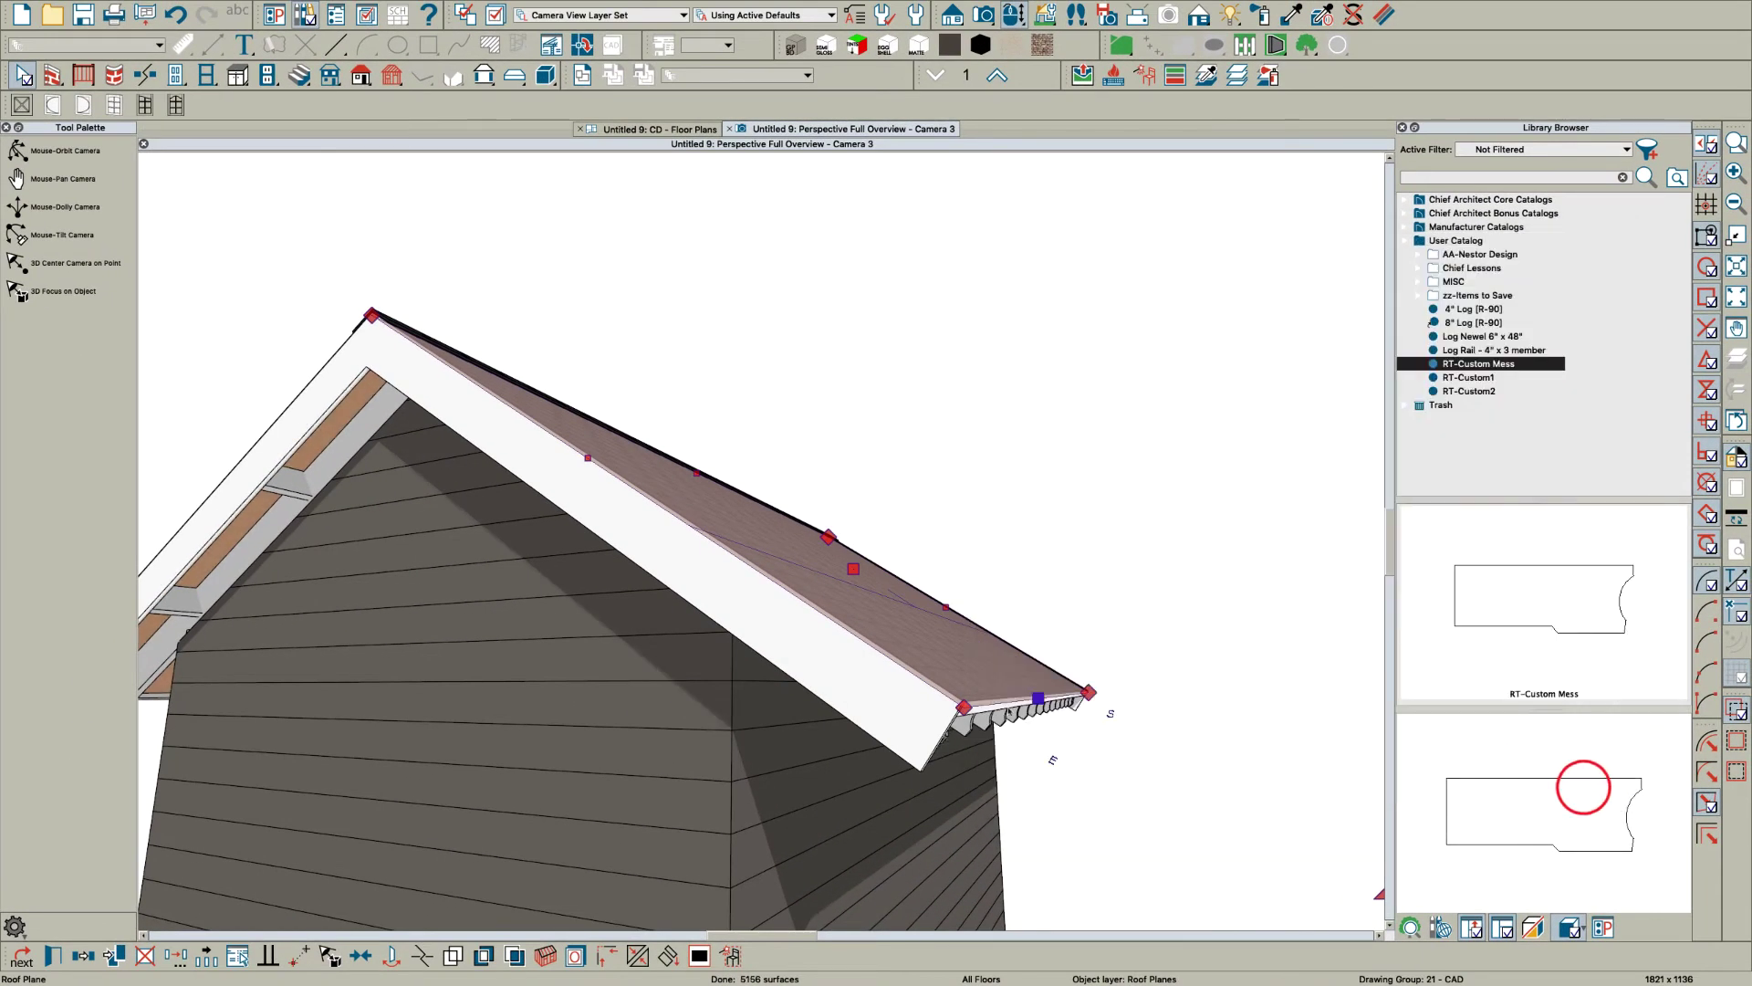
key(Escape)
middle_drag(972, 691, 976, 646)
mouse_move(975, 646)
mouse_down()
mouse_move(947, 643)
mouse_move(973, 662)
mouse_up()
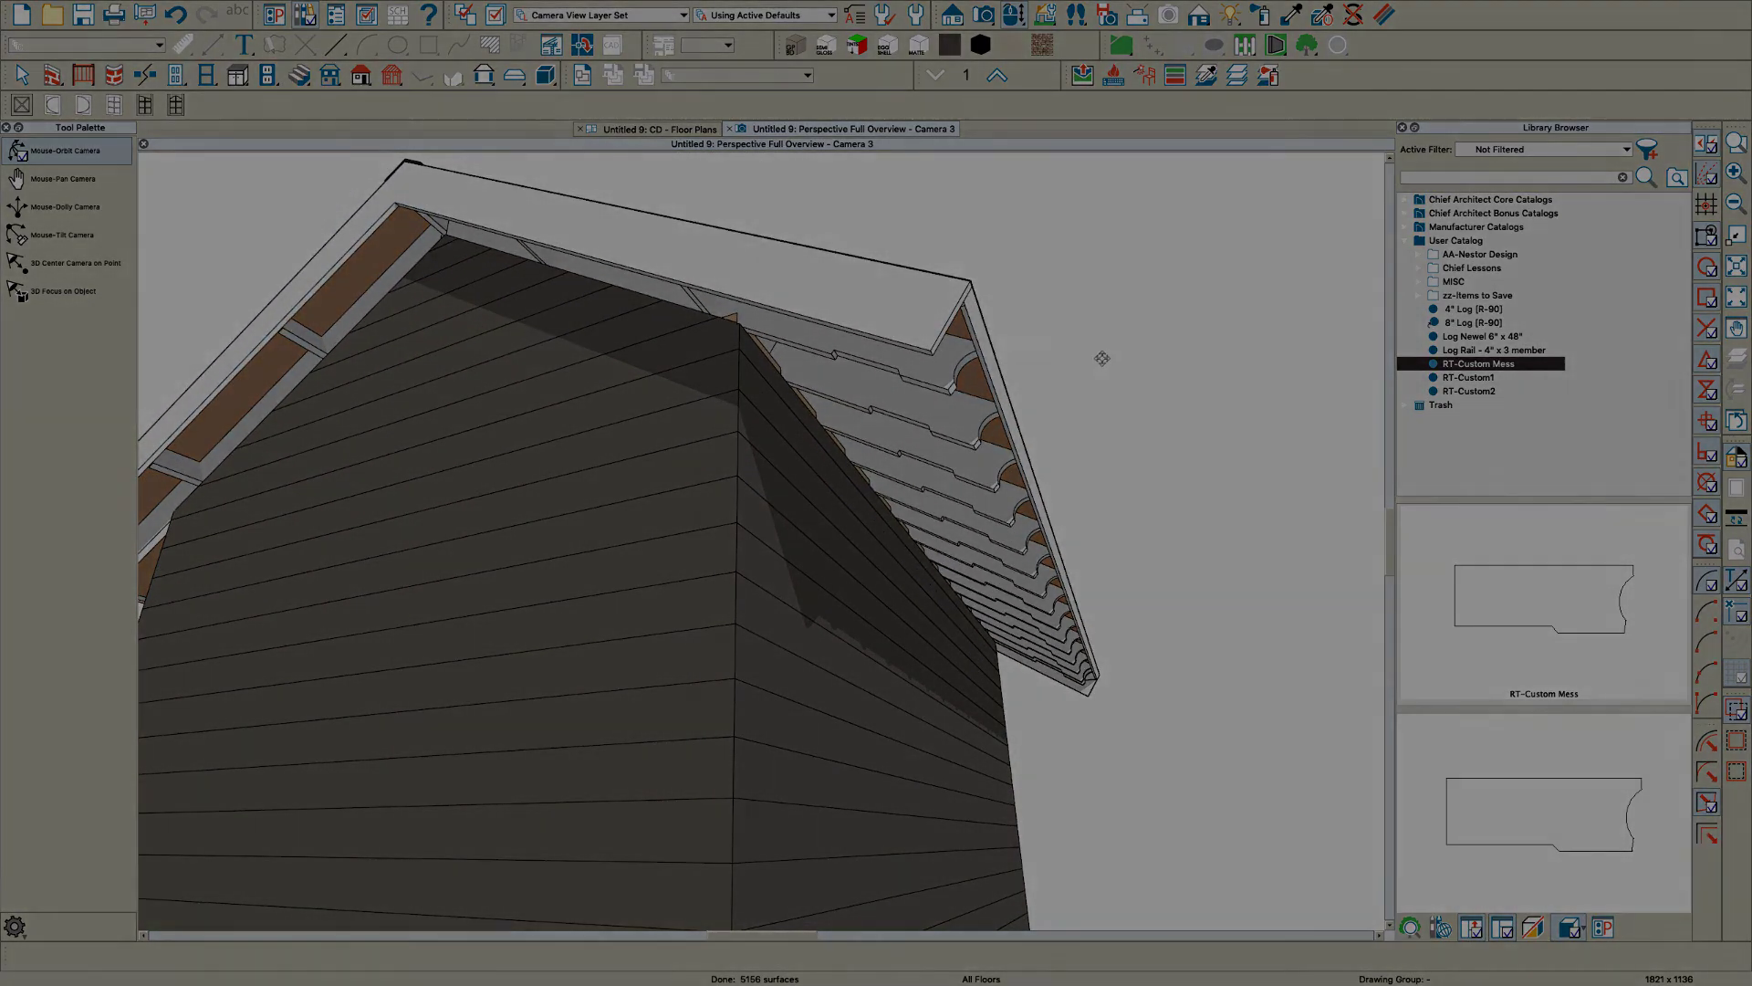